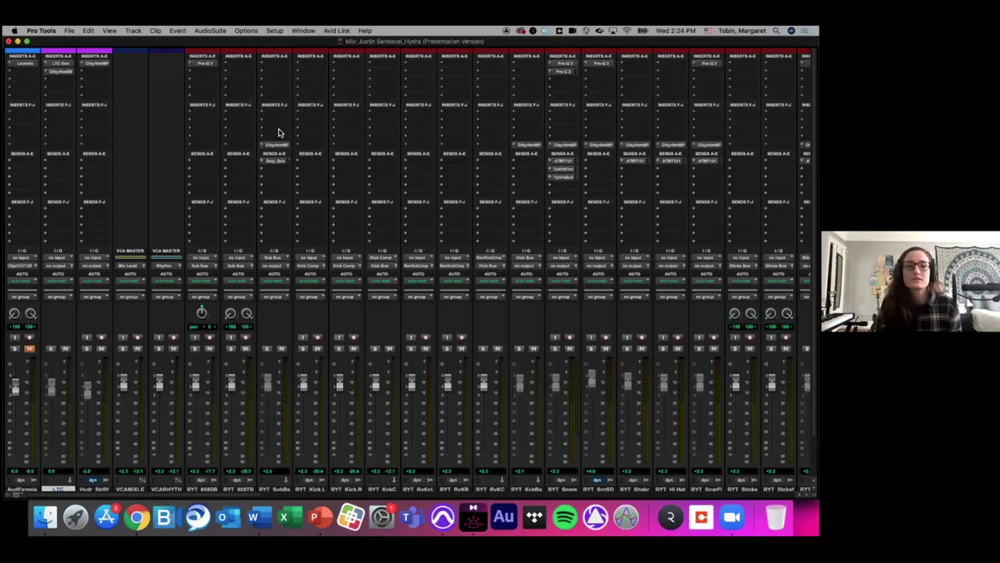
# Check the Playback Engine setup for the selected engine and hardware buffer size
pyautogui.click(272, 32)
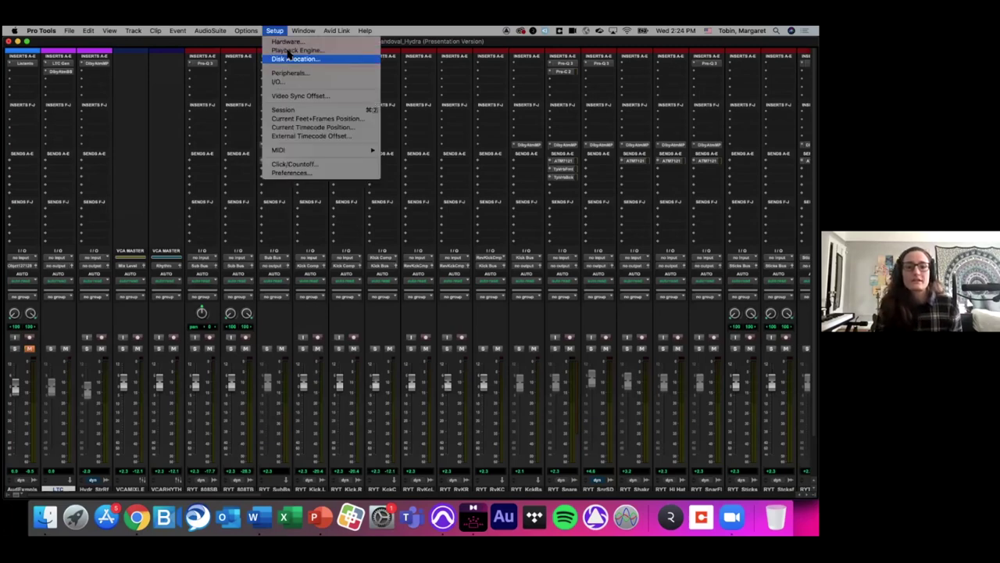
pyautogui.click(298, 50)
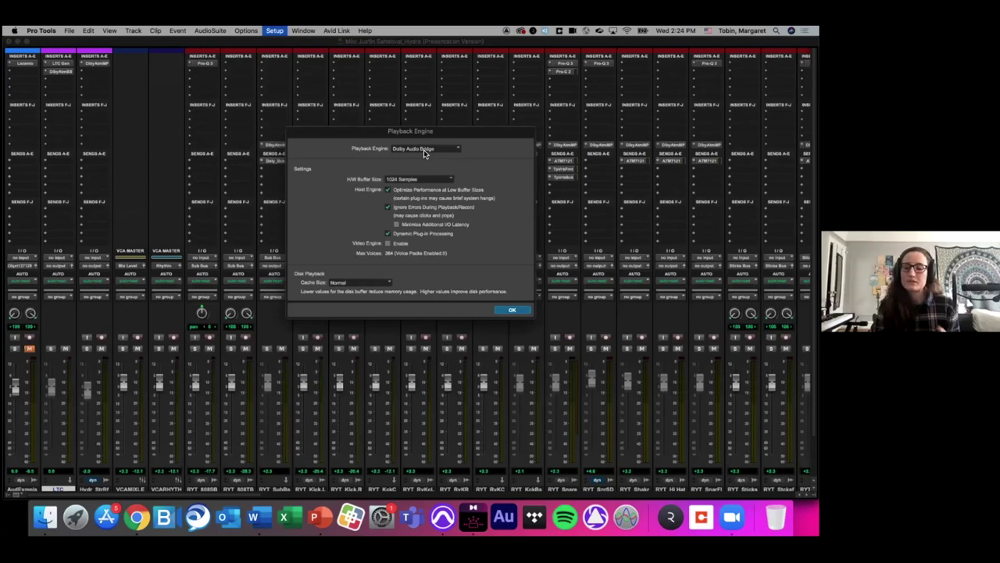
pyautogui.click(512, 310)
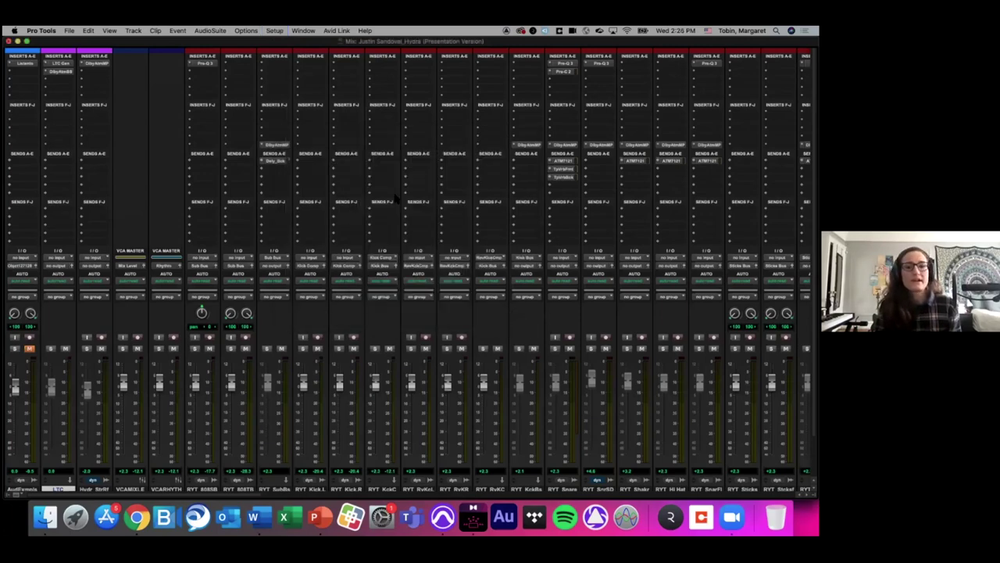
# Check the Dolby Atmos peripheral settings for the renderer connection, RMU host and monitor format
pyautogui.click(274, 31)
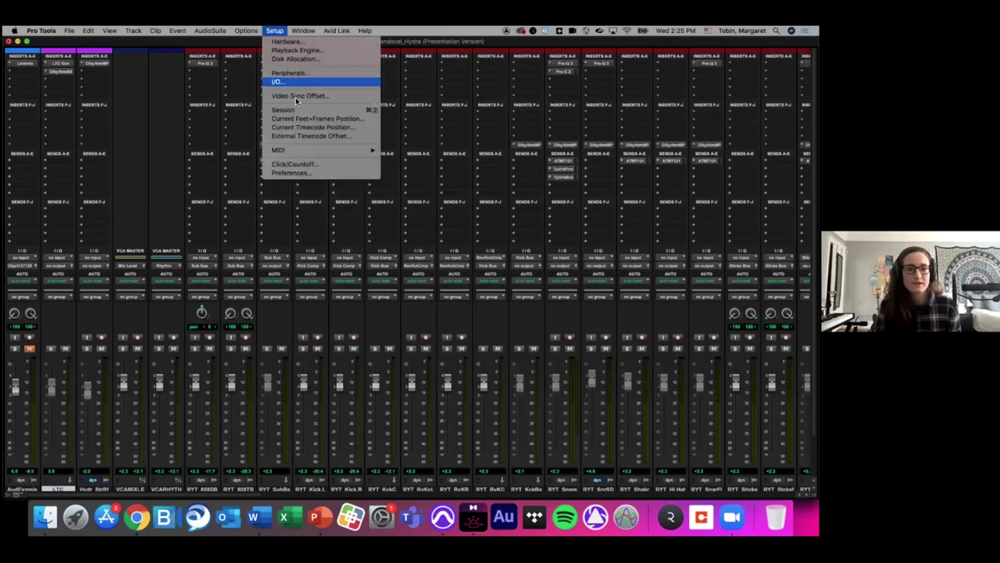
pyautogui.click(300, 74)
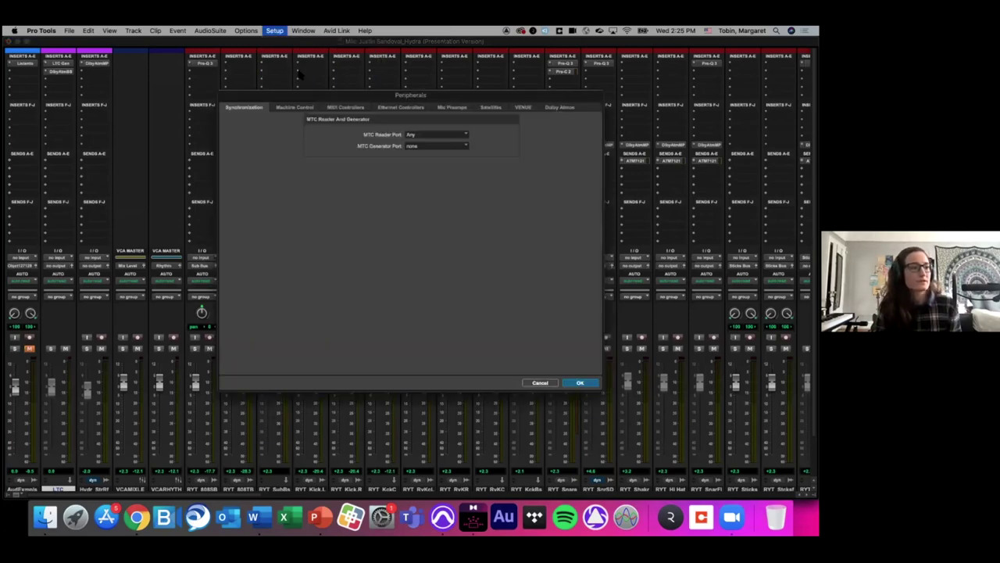
pyautogui.click(558, 108)
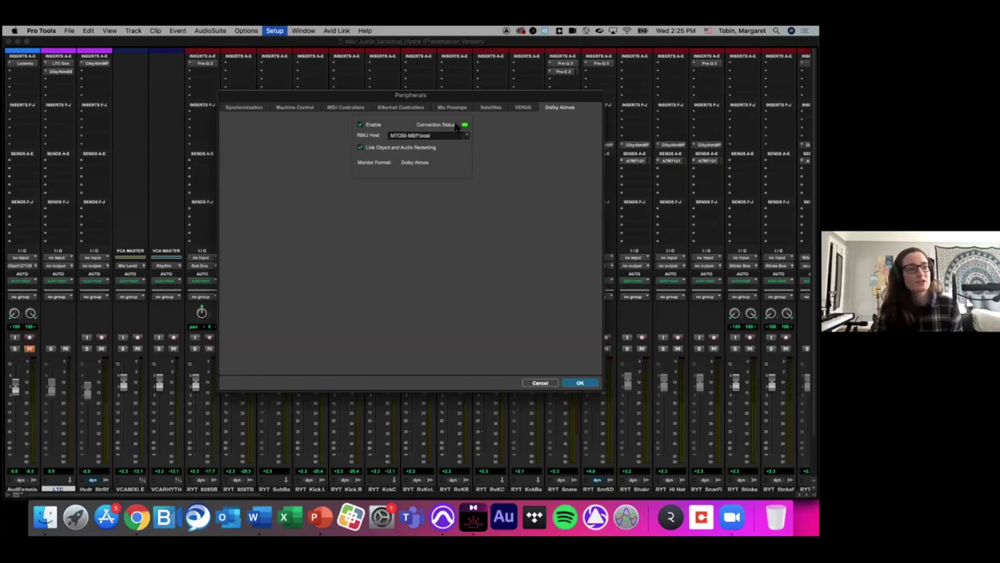
pyautogui.click(539, 382)
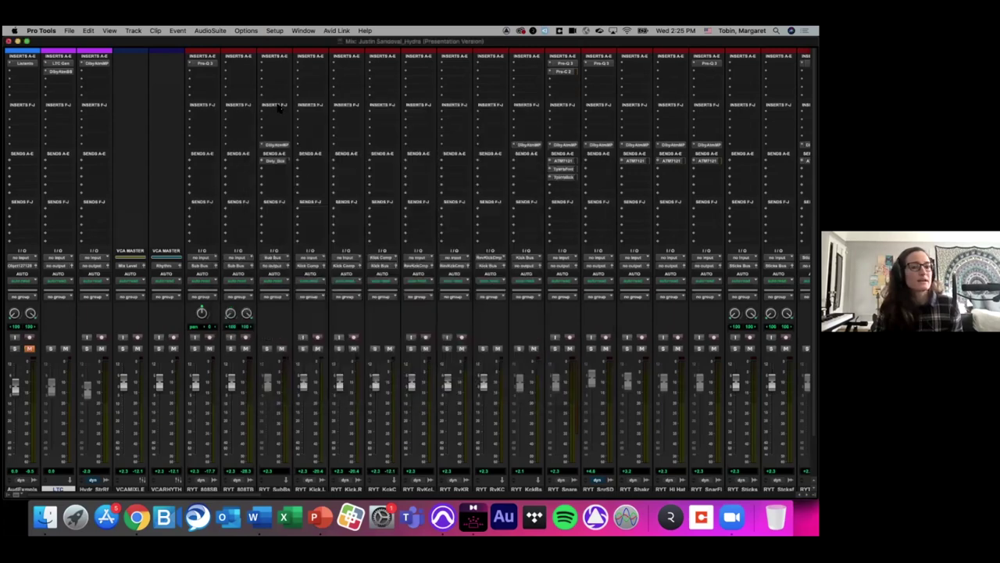
# Import the I/O settings file Dolby Atmos Renderer Dolby Audio Bridge Stereo.pio into the I/O Setup
pyautogui.click(275, 31)
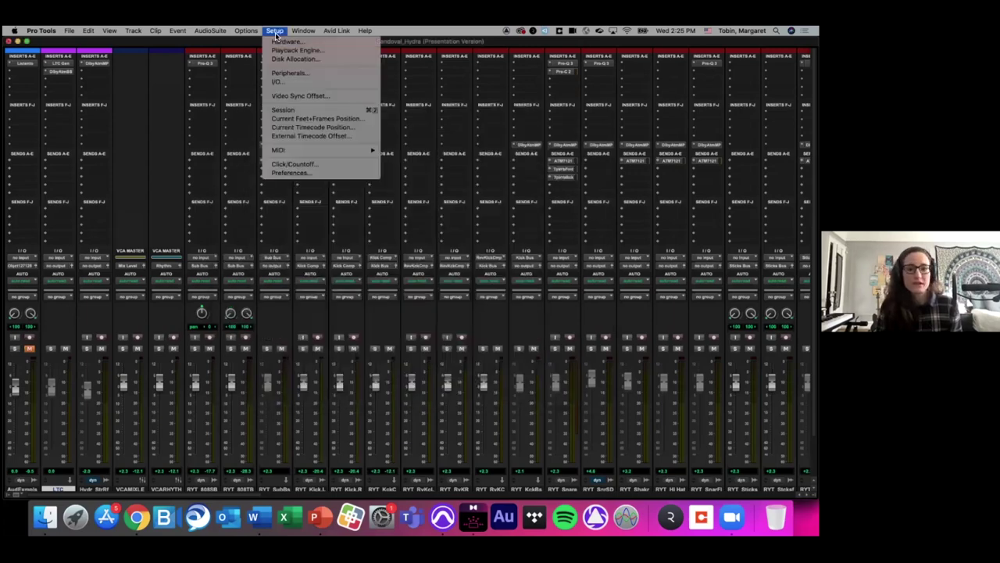
pyautogui.click(285, 83)
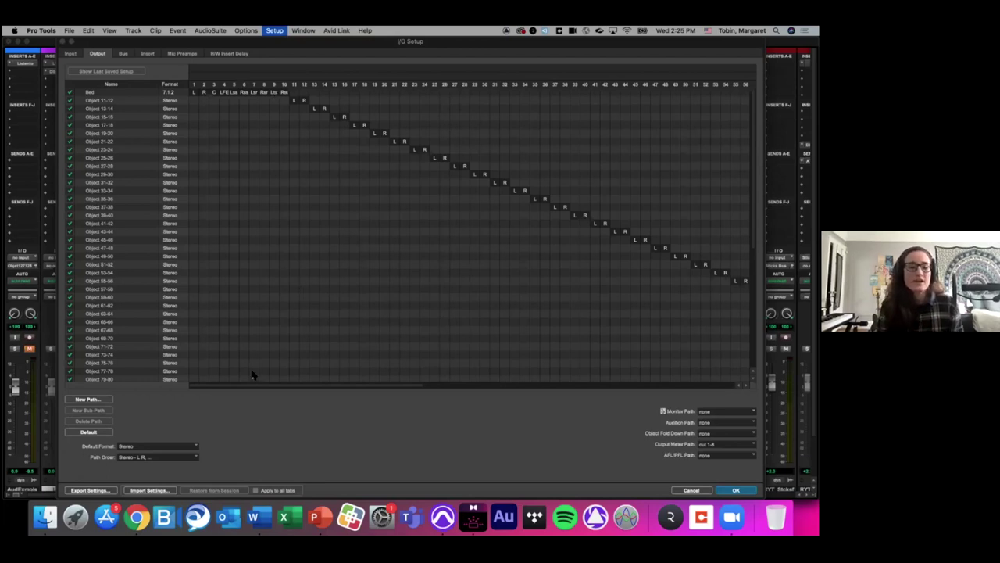
pyautogui.click(164, 490)
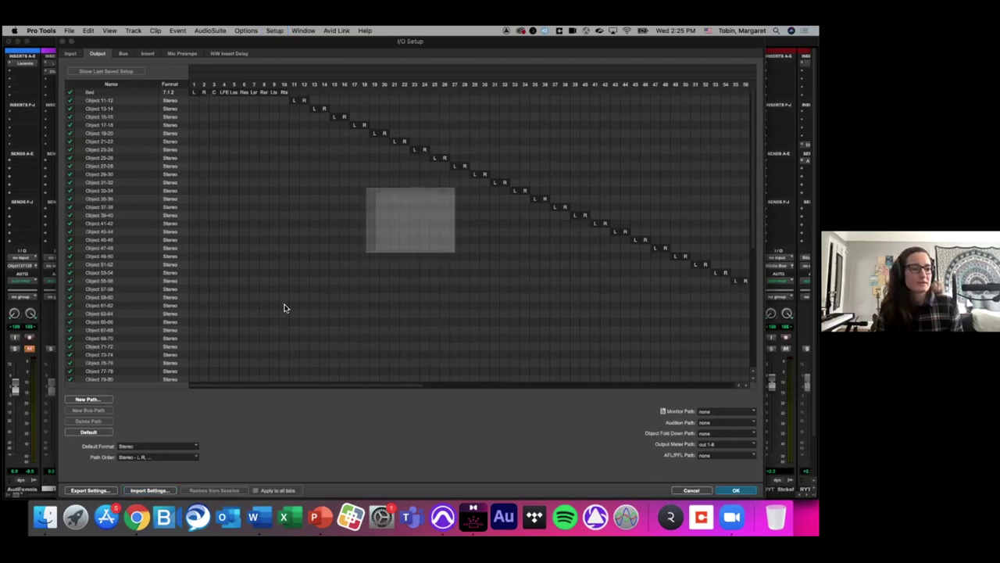
pyautogui.click(389, 222)
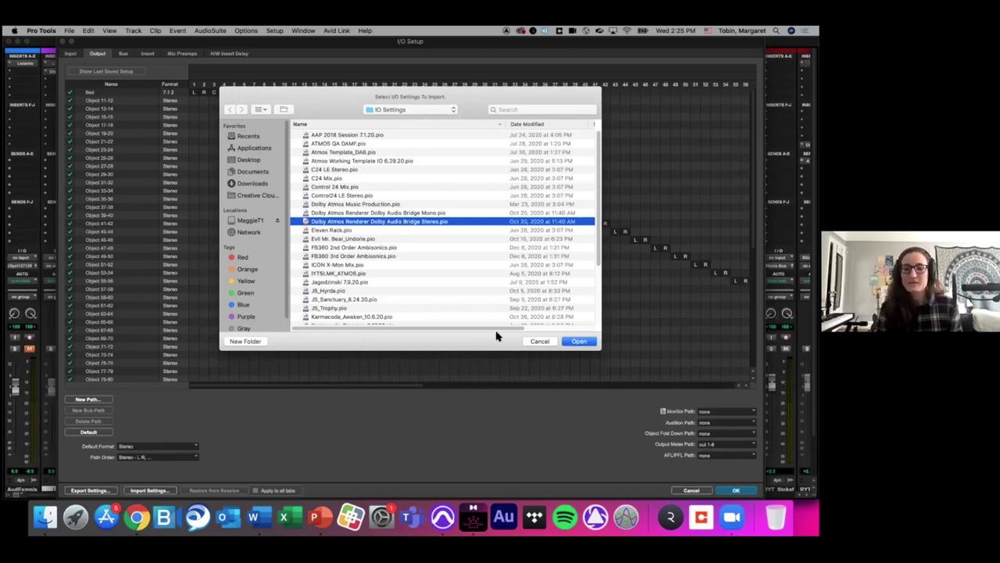
pyautogui.click(579, 341)
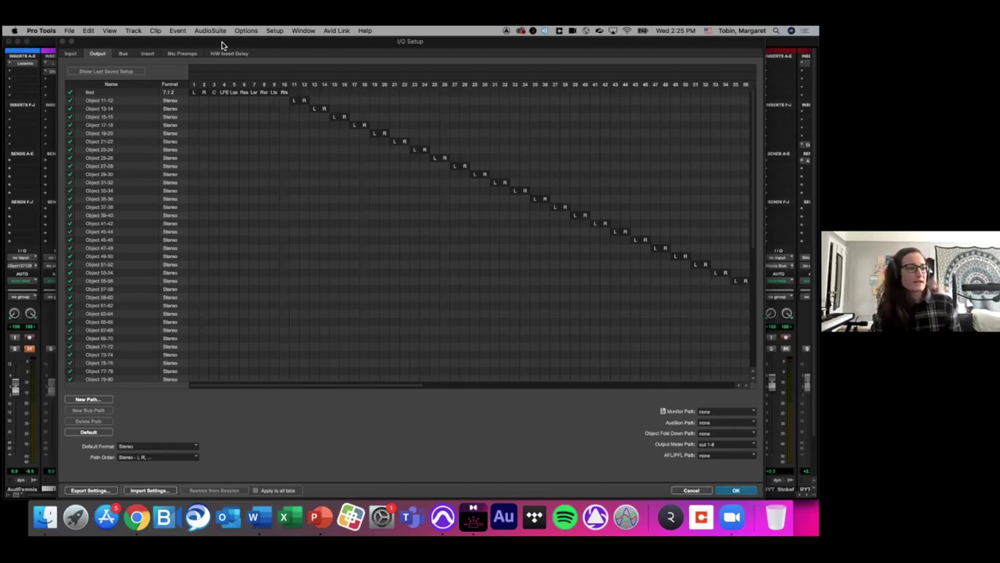
# Review the output paths from the 7.1.2 bed and stereo objects down to the two LTC paths, and close the I/O Setup
pyautogui.click(116, 93)
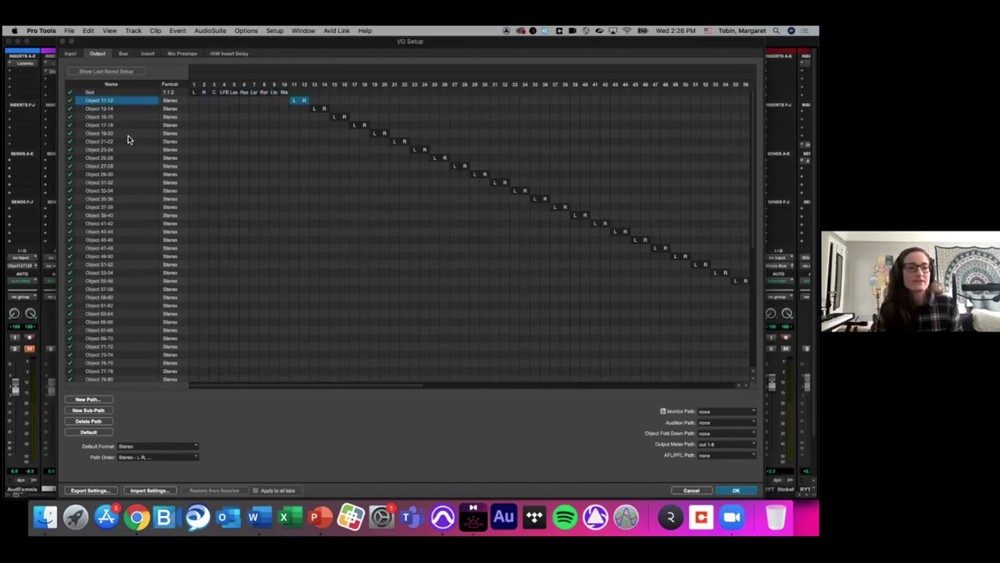
pyautogui.scroll(-5, 133, 164)
pyautogui.scroll(-3, 133, 166)
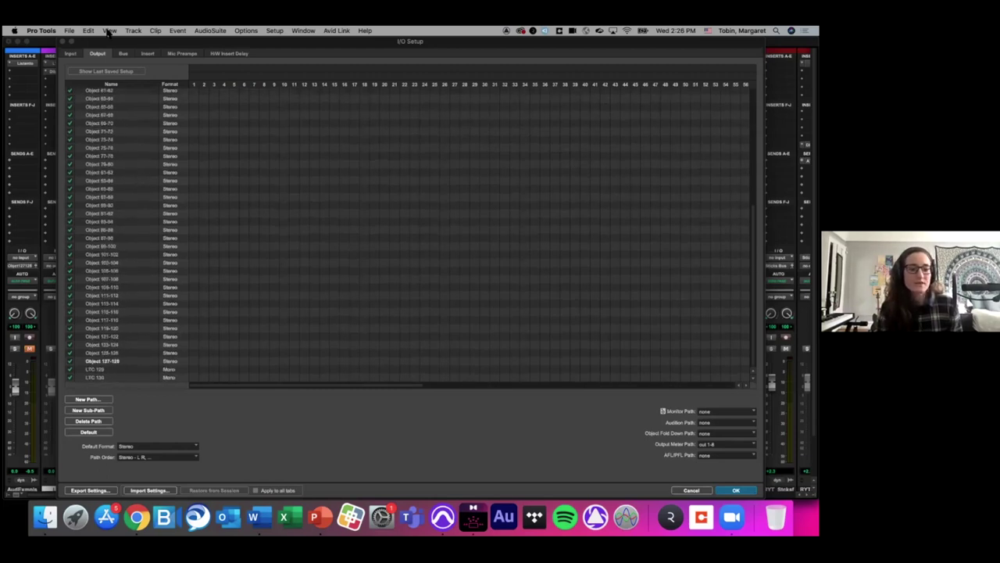
pyautogui.click(123, 370)
pyautogui.click(123, 379)
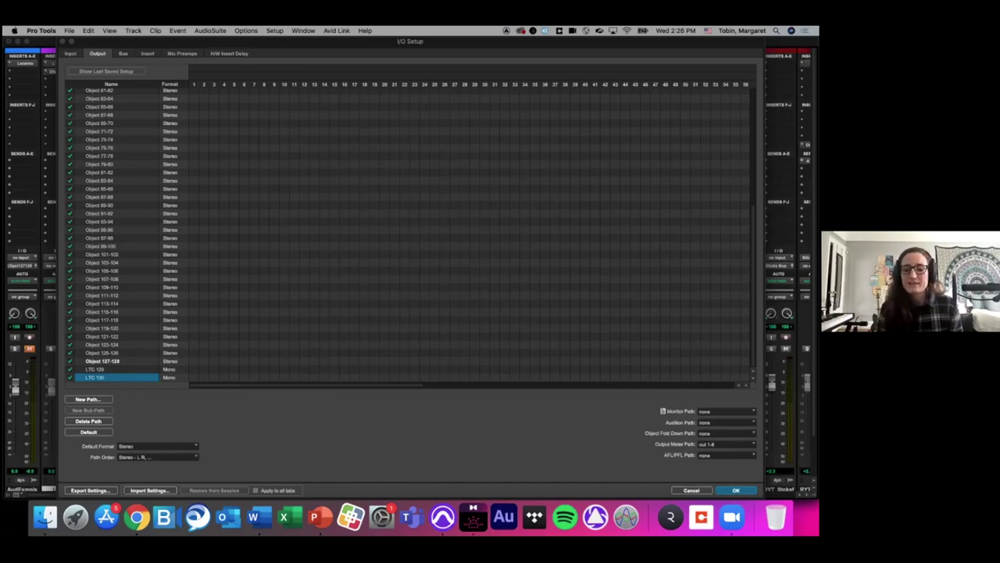
pyautogui.press('Return')
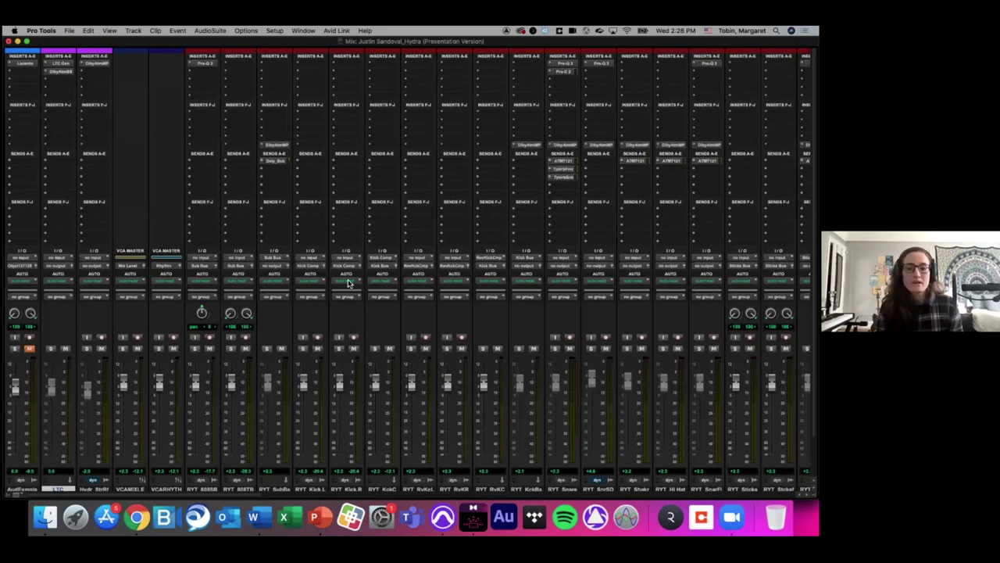
# Route the output of the RYT_Kick Bus track to Object 13 (Mono)
pyautogui.click(524, 269)
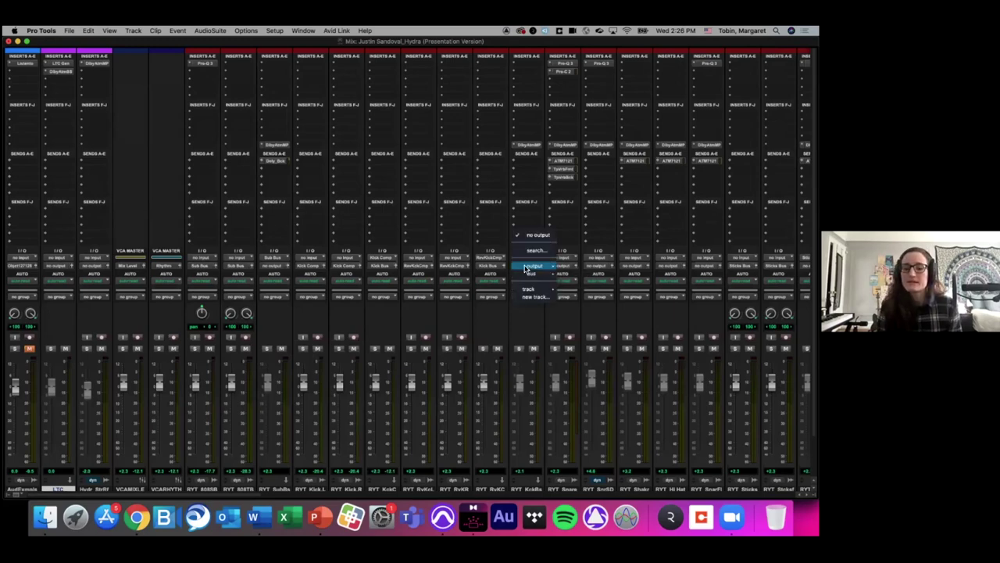
pyautogui.moveTo(547, 269)
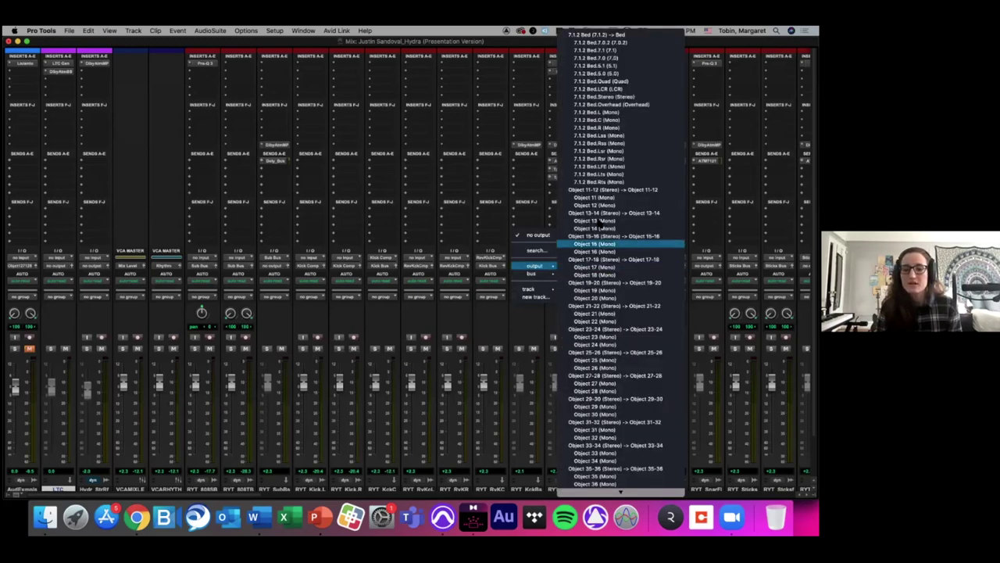
pyautogui.click(598, 219)
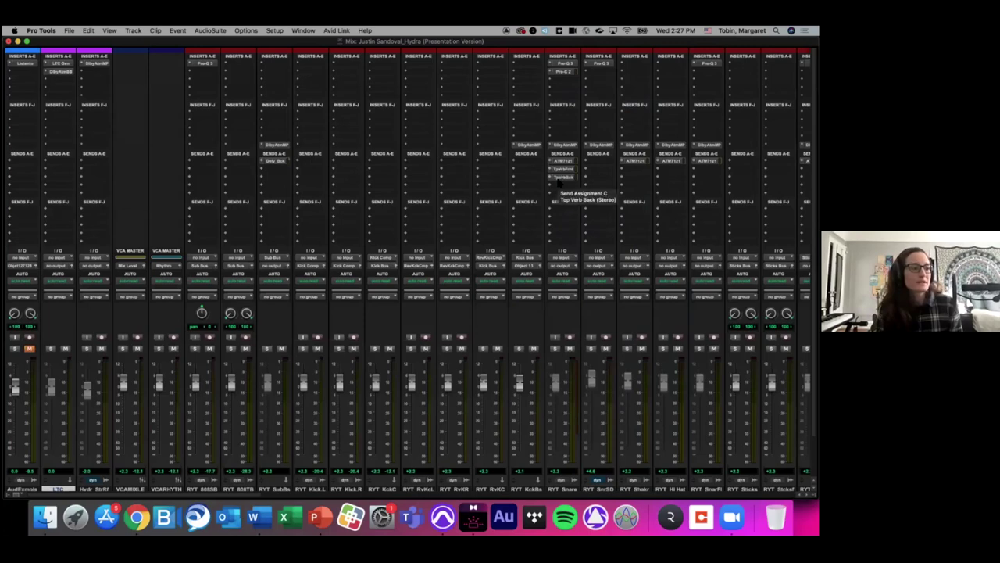
# Look at the Dolby Atmos Music Panner inserts on the percussion tracks, ending with the RYT_Kick Bus panner moved clear of the first channels
pyautogui.click(669, 145)
pyautogui.click(635, 145)
pyautogui.click(598, 145)
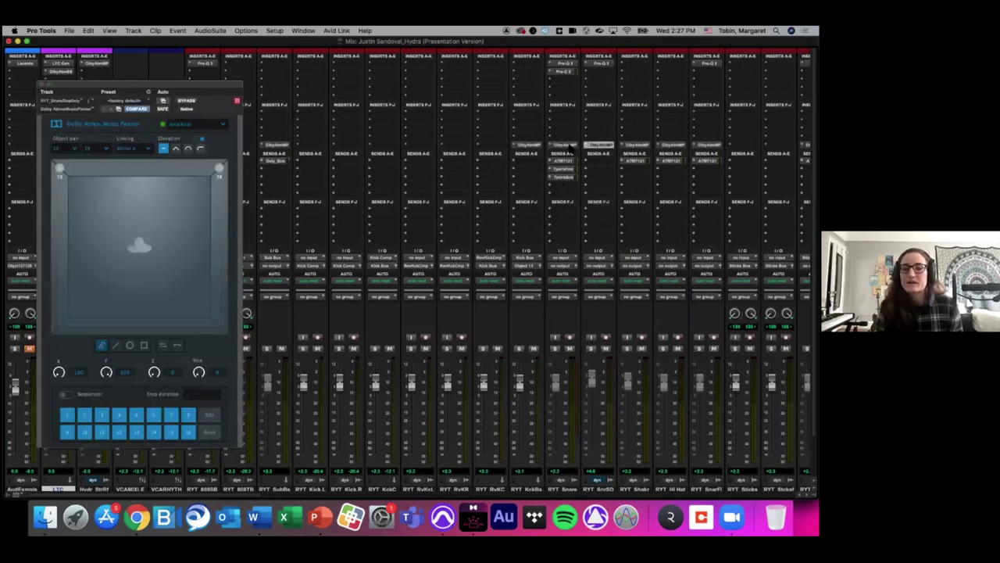
pyautogui.click(564, 145)
pyautogui.click(526, 146)
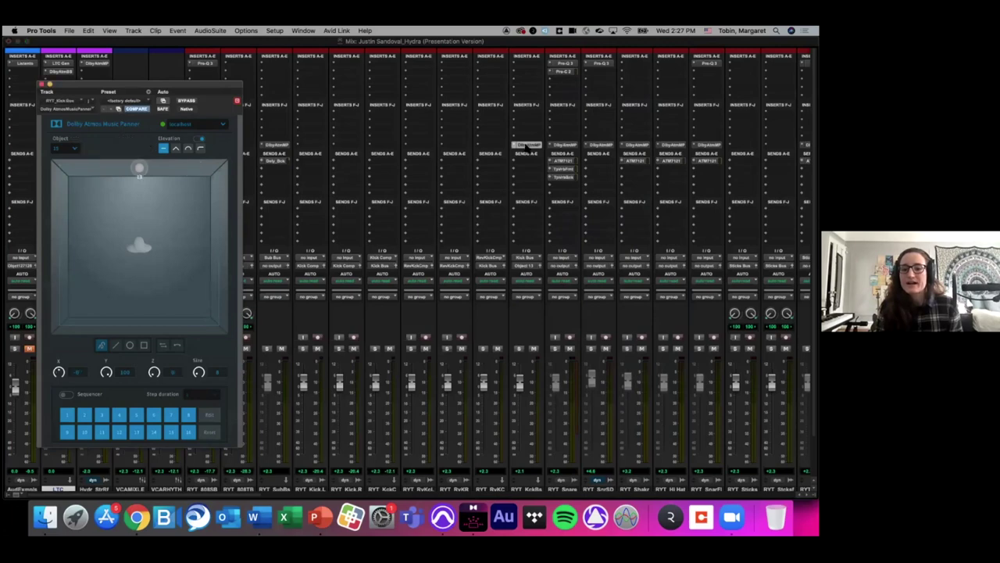
pyautogui.moveTo(189, 85); pyautogui.dragTo(442, 81)
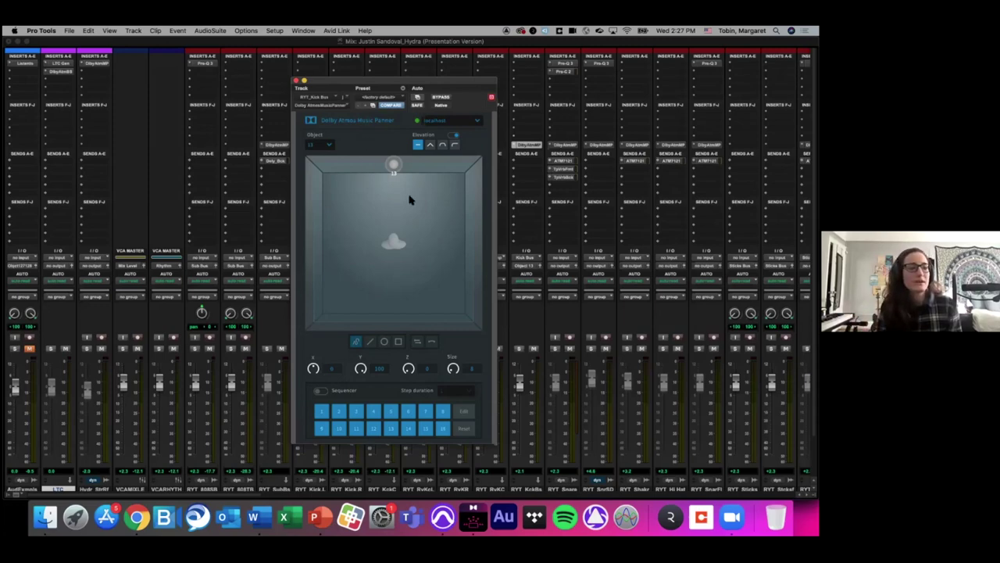
# Pan Object 13 around the room in the Kick Bus panner, return it to about front centre, and try the Size control
pyautogui.moveTo(398, 164); pyautogui.dragTo(336, 302)
pyautogui.moveTo(337, 234); pyautogui.dragTo(360, 191)
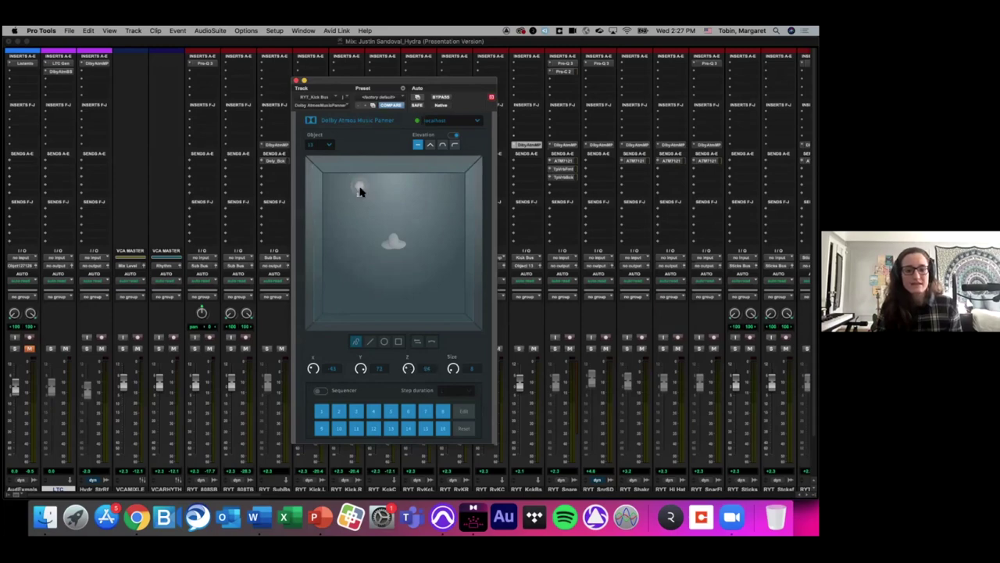
pyautogui.moveTo(360, 189); pyautogui.dragTo(391, 160)
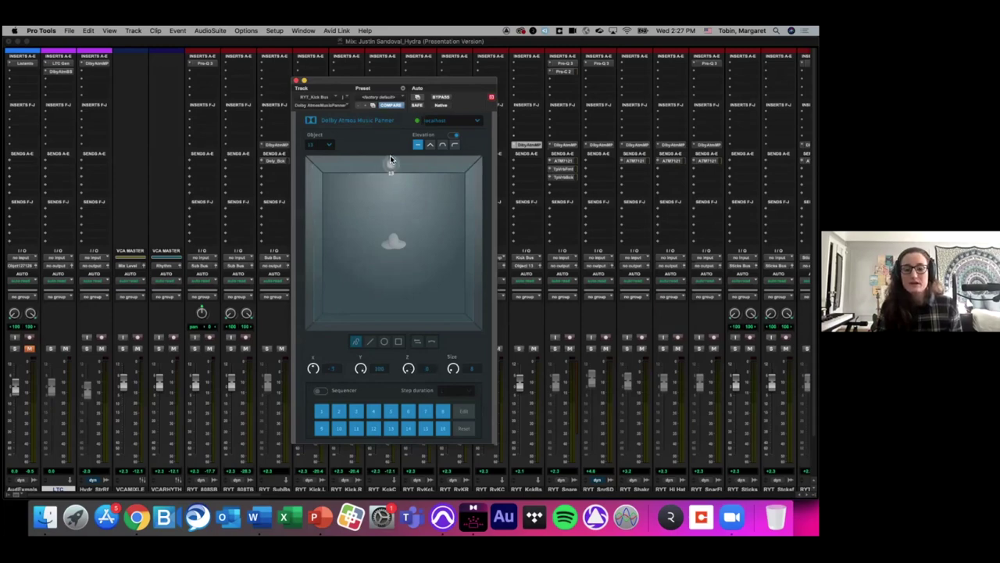
pyautogui.moveTo(455, 372); pyautogui.dragTo(450, 352)
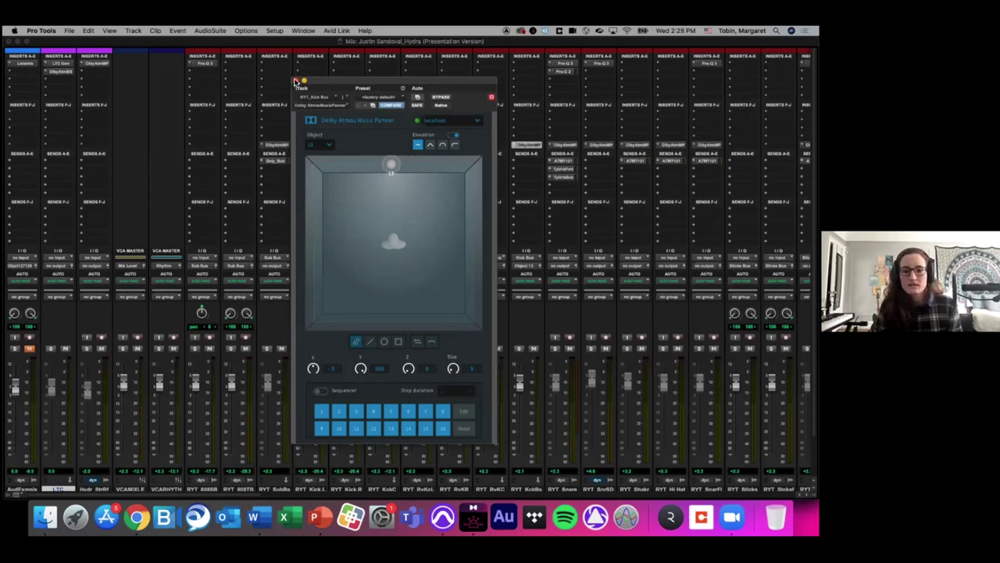
# Close the Kick Bus panner and set the Kick Bus track's output back to no output
pyautogui.click(296, 81)
pyautogui.click(523, 266)
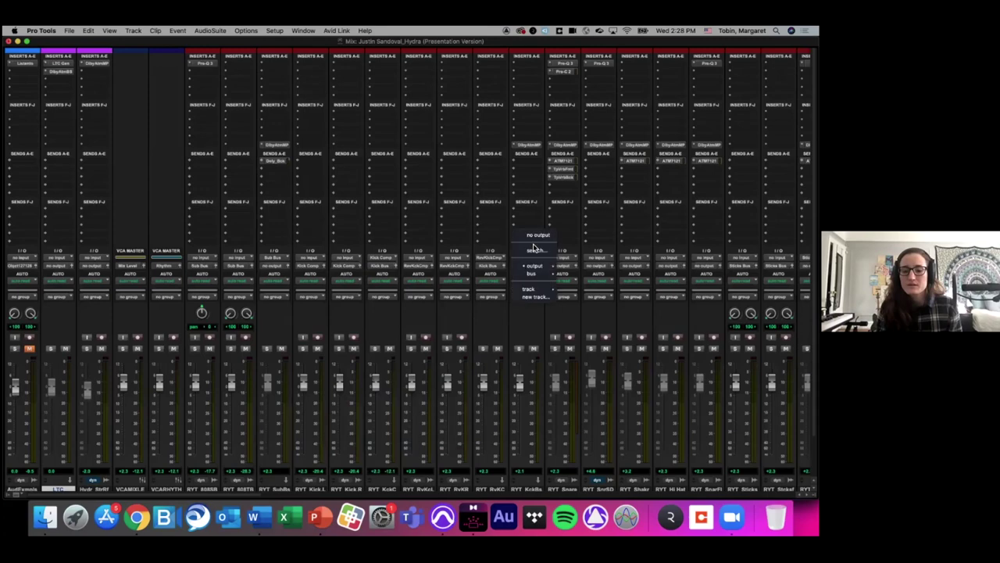
pyautogui.click(538, 236)
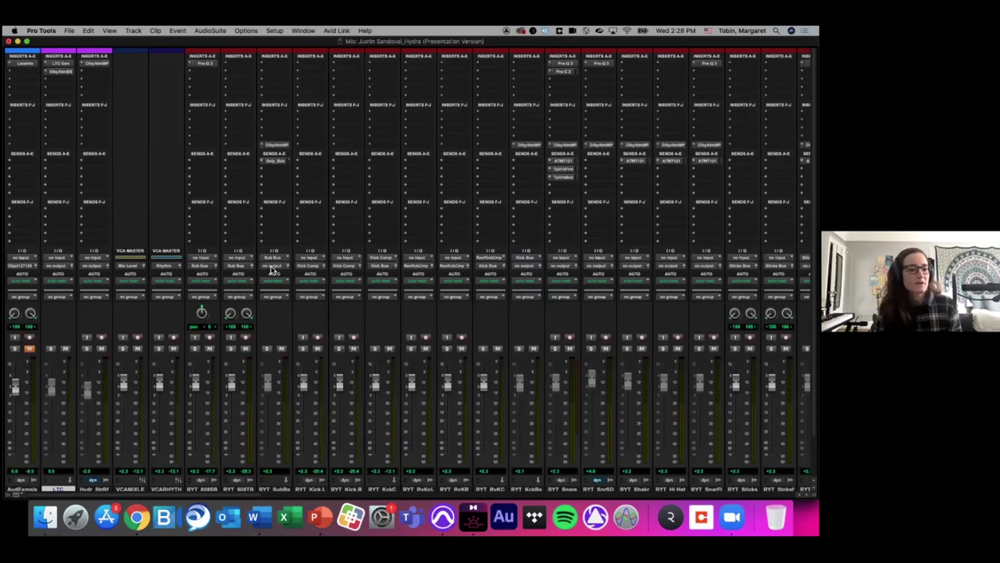
# Route the output of the RYT_Sub Bus track to the stereo pair Object 11-12
pyautogui.click(272, 269)
pyautogui.moveTo(286, 267)
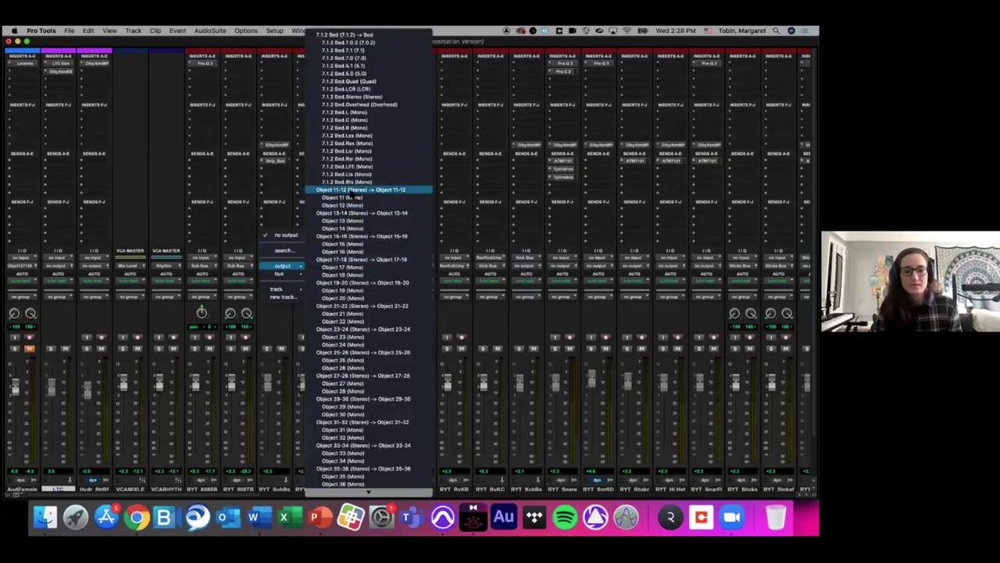
pyautogui.click(351, 191)
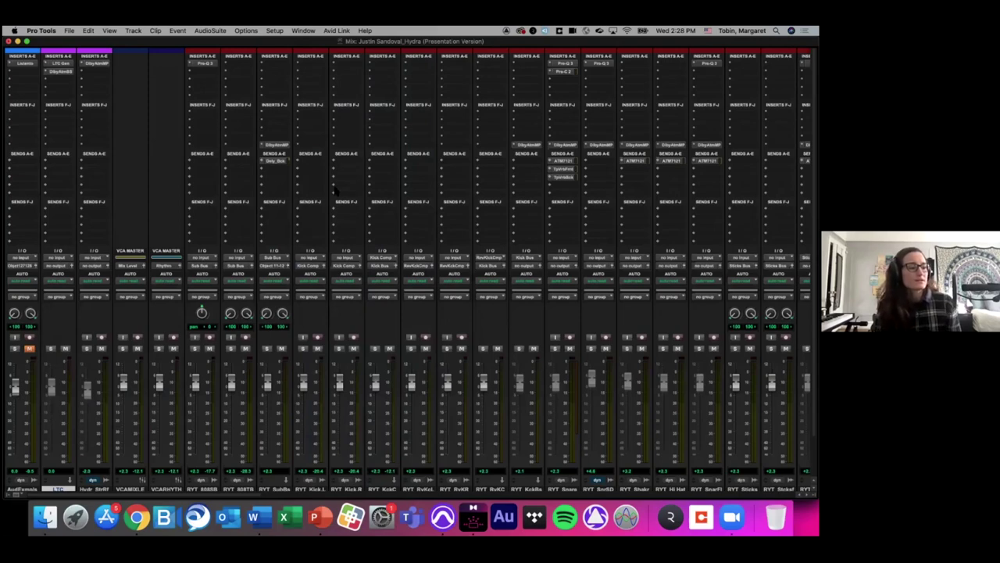
# In the Sub Bus track's Dolby Atmos Music Panner, try the Mirror Y, Mirror XY and Copy linking modes, and restore Mirror X
pyautogui.click(275, 147)
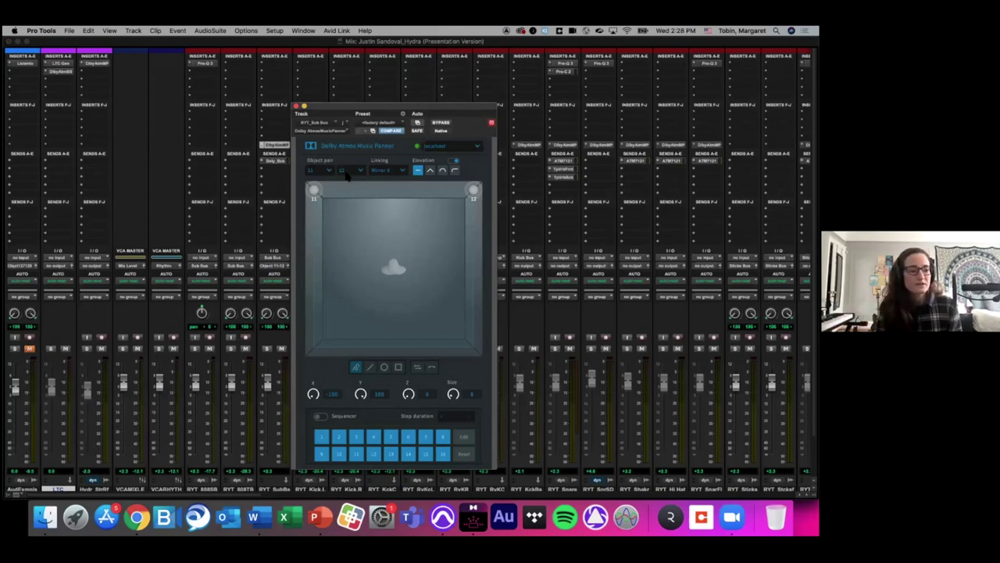
pyautogui.click(403, 173)
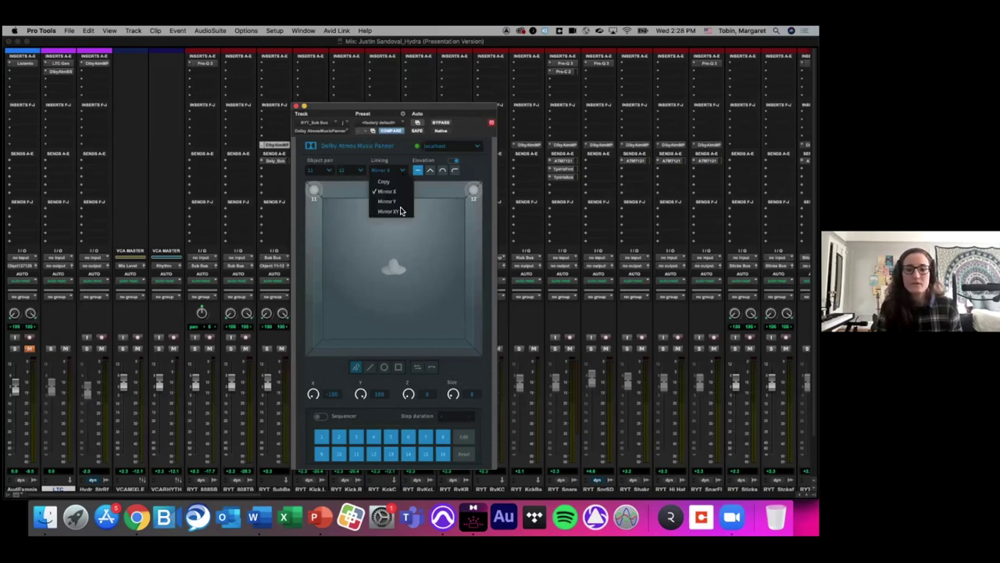
pyautogui.click(402, 206)
pyautogui.click(402, 170)
pyautogui.click(398, 217)
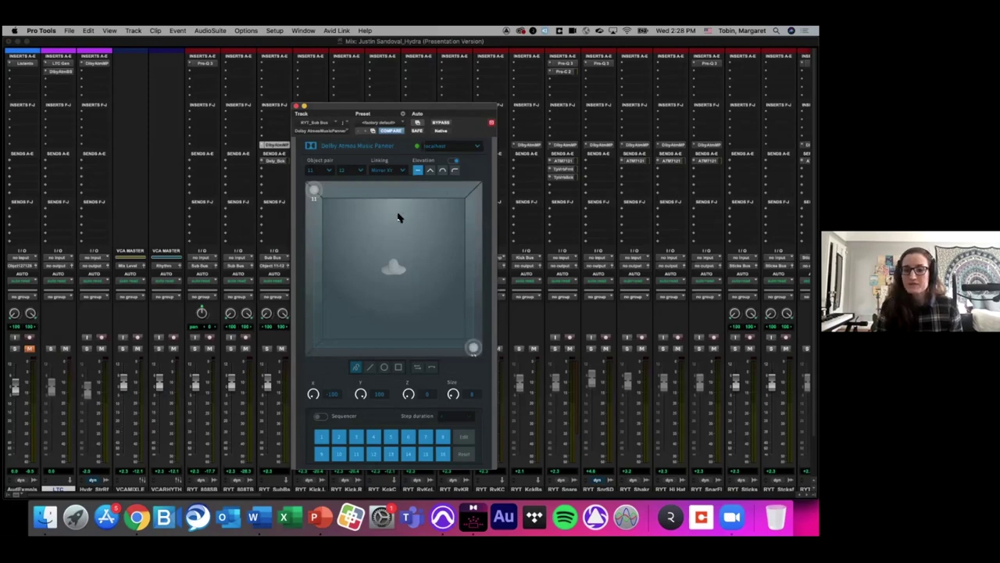
pyautogui.click(400, 175)
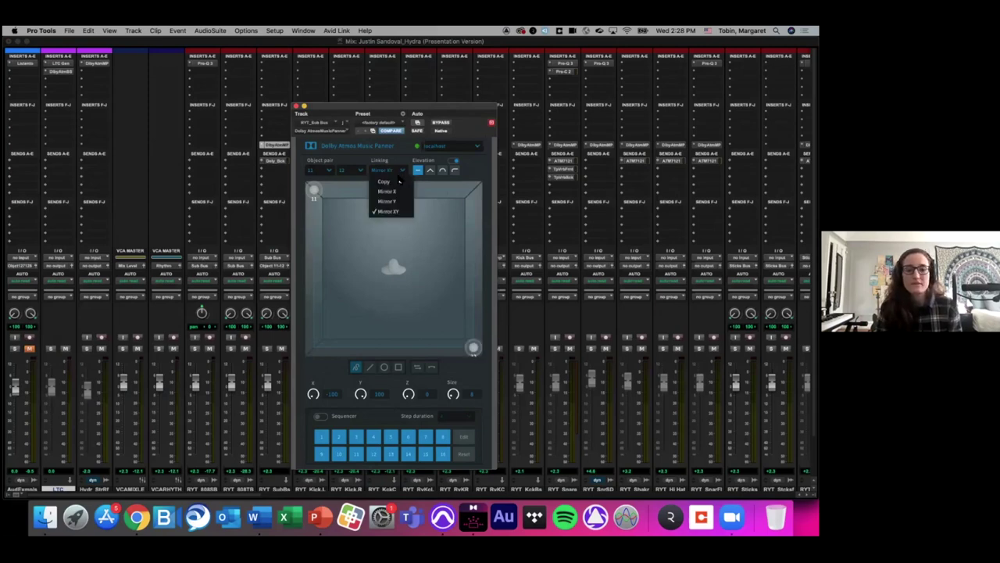
pyautogui.click(397, 185)
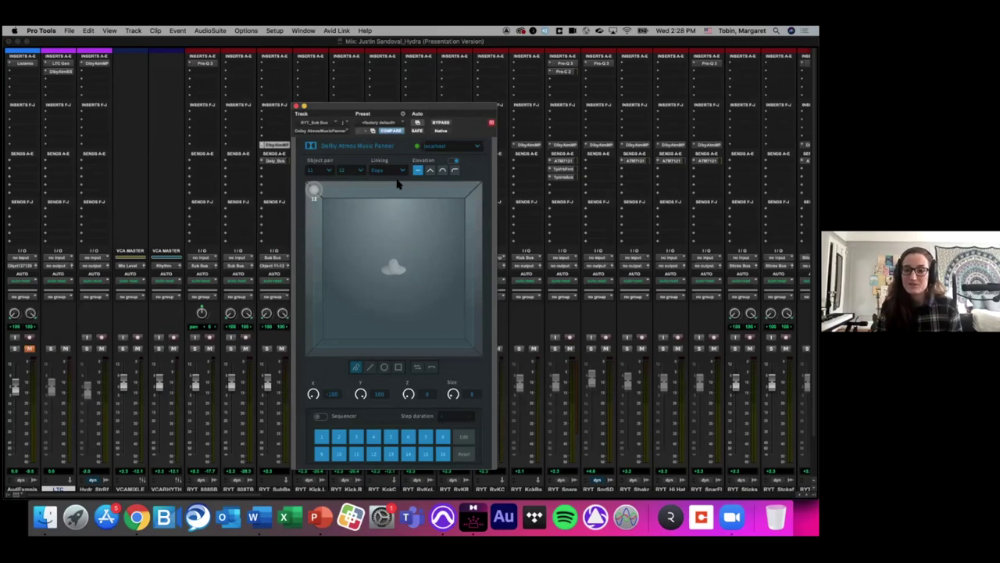
pyautogui.click(400, 174)
pyautogui.click(397, 196)
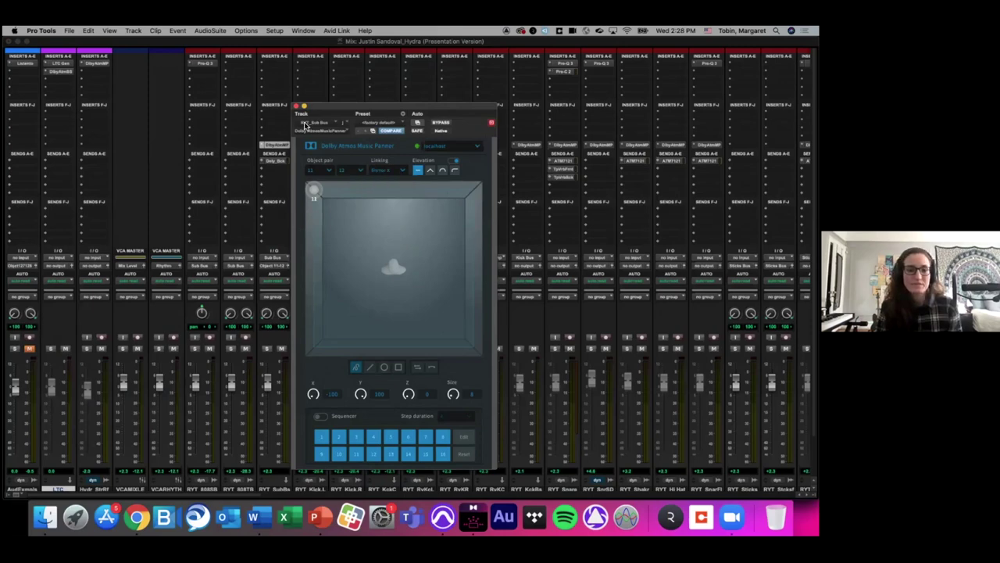
# Close the Sub Bus track's Dolby Atmos Music Panner and set the track's output back to no output
pyautogui.click(297, 106)
pyautogui.click(285, 261)
pyautogui.click(285, 261)
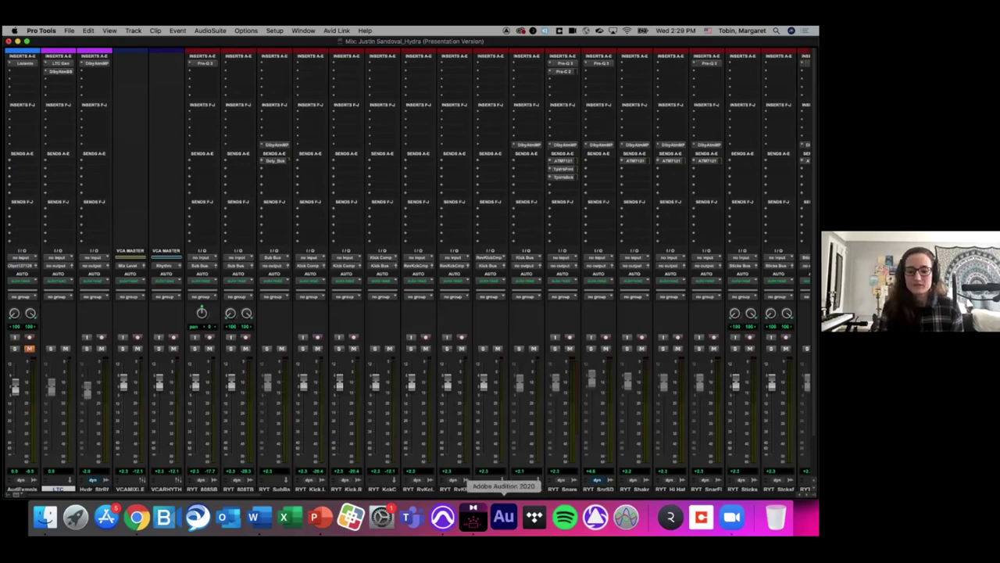
# Switch to Dolby Atmos Renderer, check the audio input and output devices in the driver preferences, and enable Headphone Only mode
pyautogui.click(473, 516)
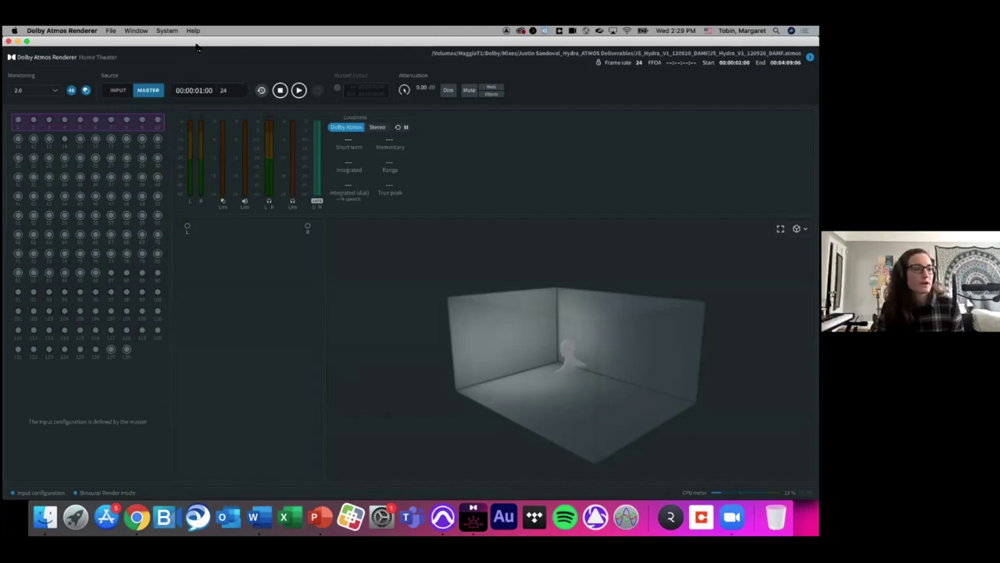
pyautogui.click(76, 33)
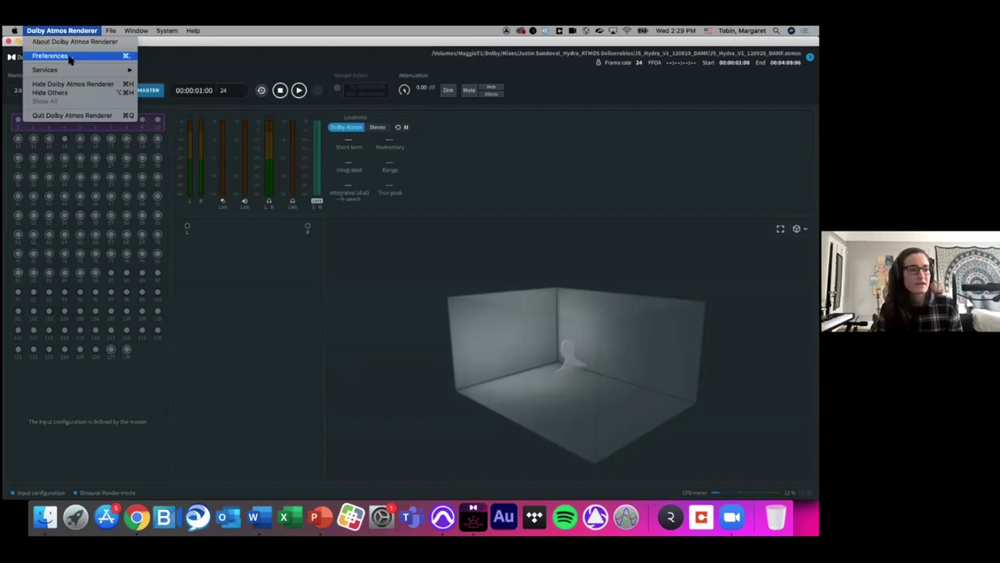
pyautogui.click(69, 57)
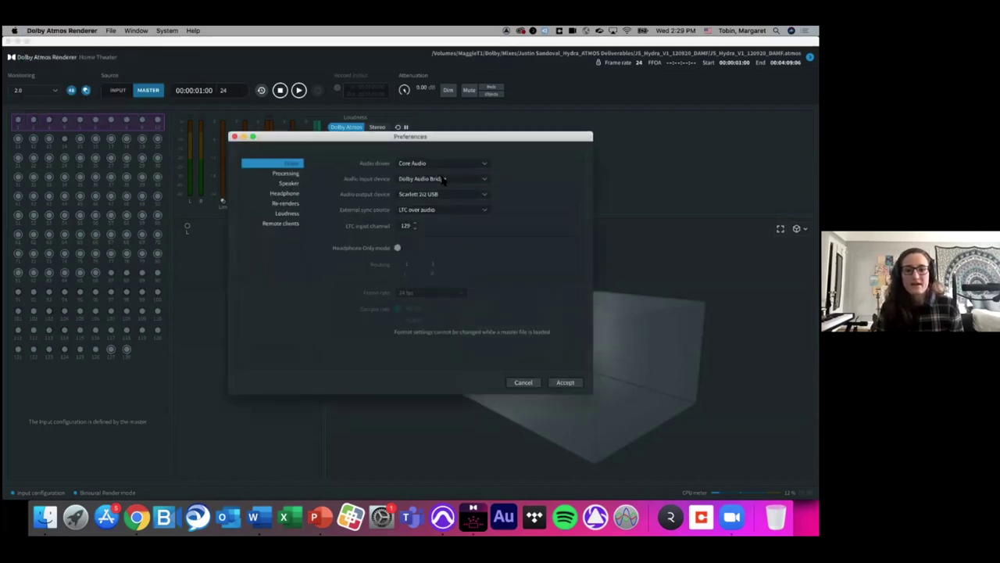
pyautogui.click(444, 179)
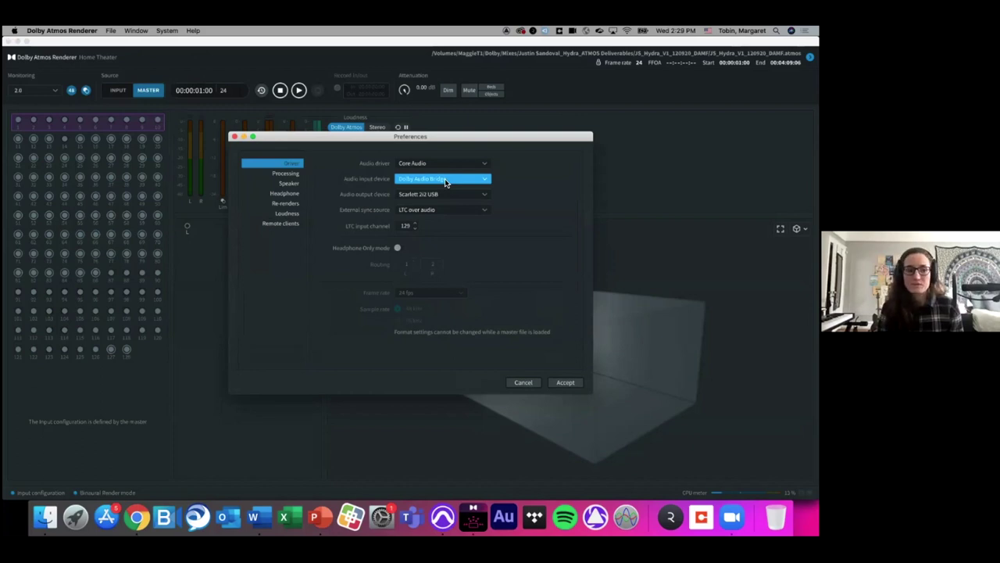
pyautogui.click(441, 197)
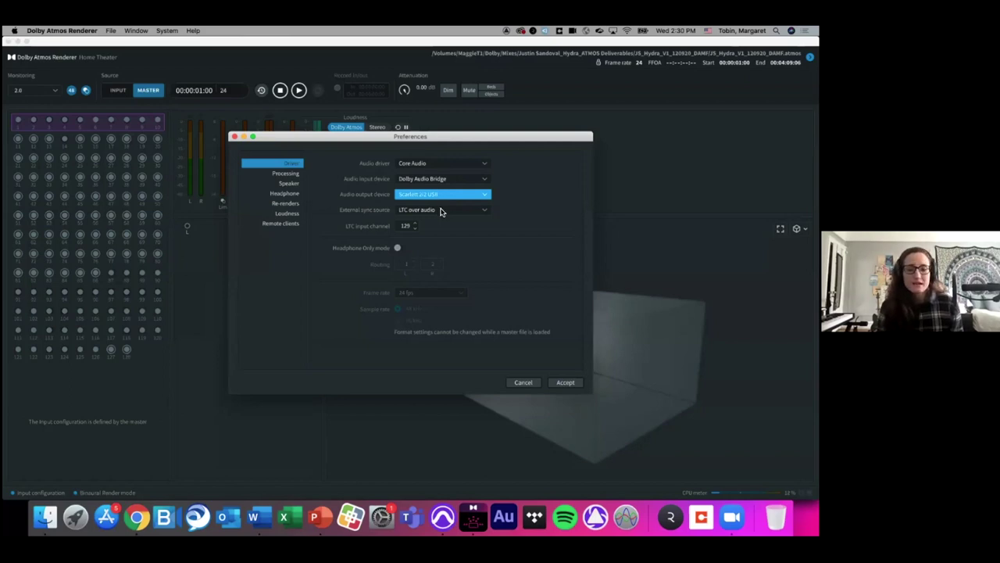
pyautogui.click(399, 249)
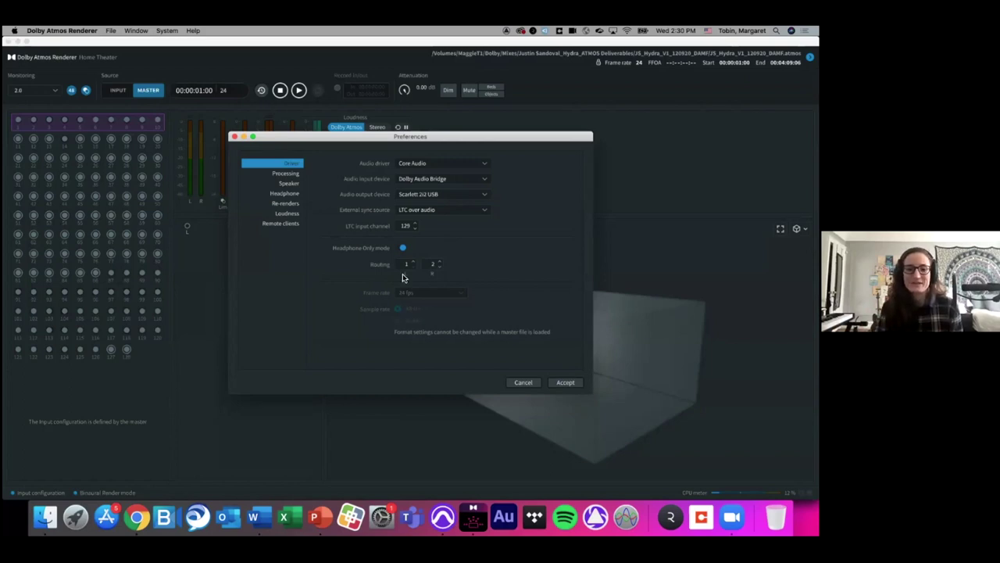
# Set the headphone render mode to Binaural and accept the preferences
pyautogui.click(287, 198)
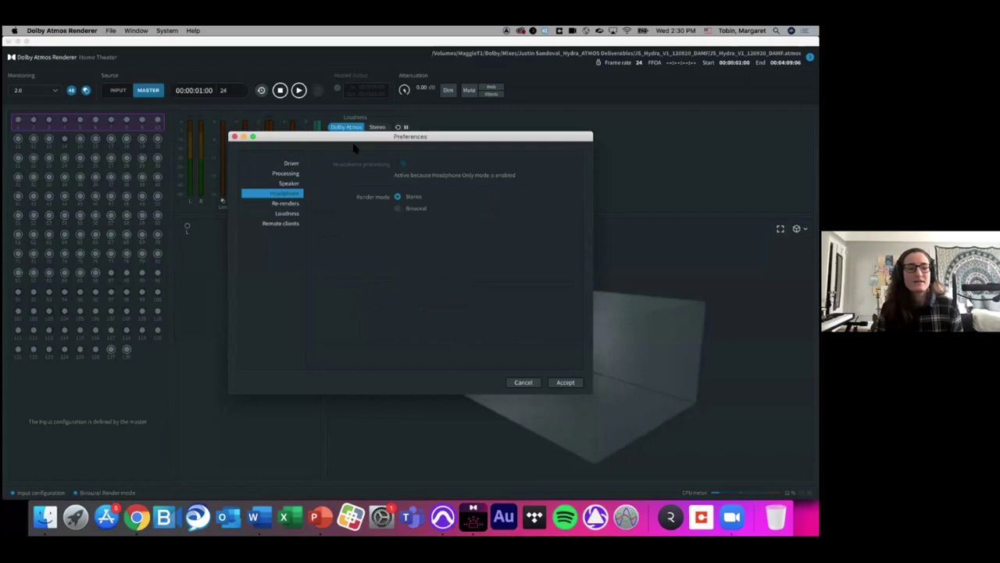
pyautogui.click(397, 209)
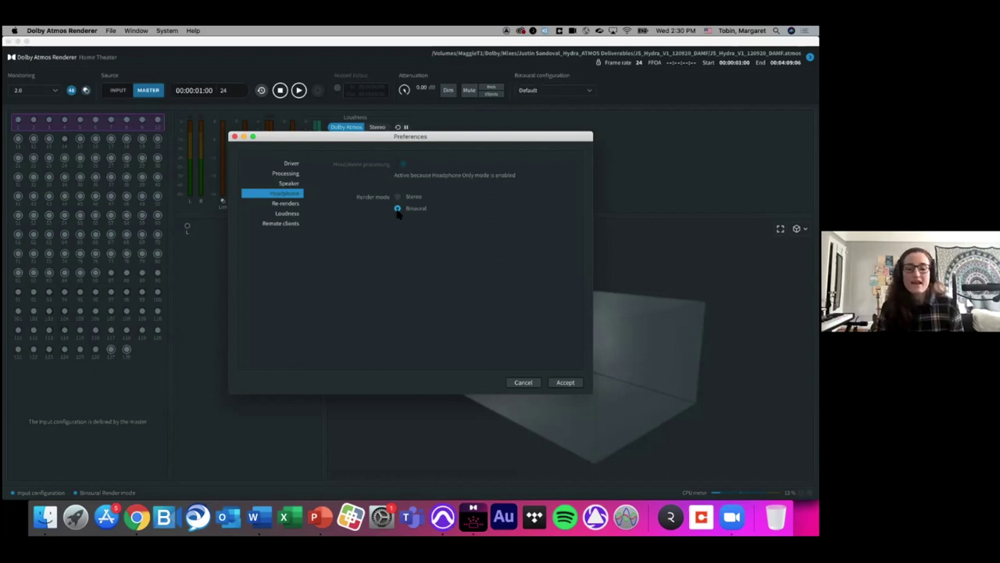
pyautogui.click(565, 383)
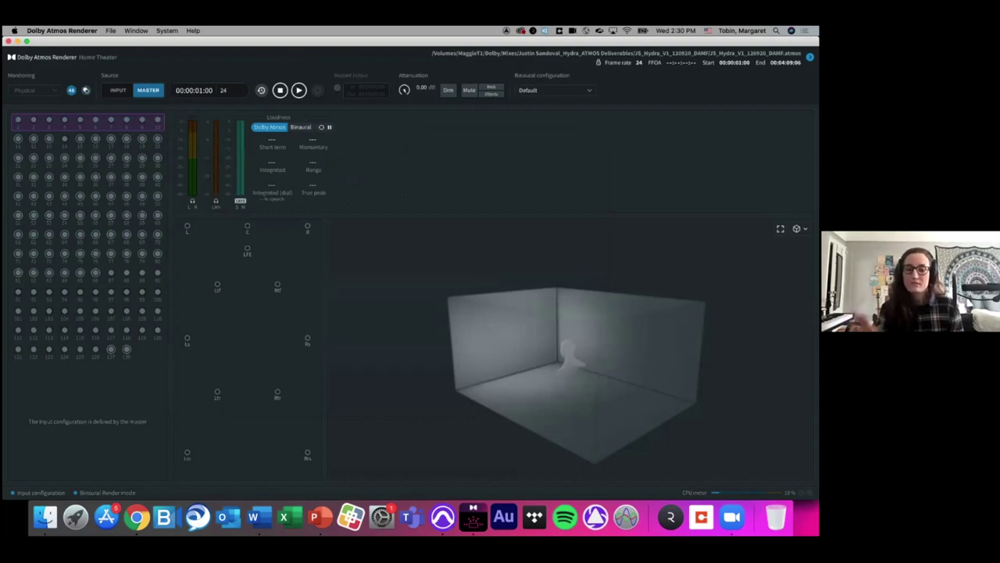
# Set the renderer's timecode position to 00:03:15:00, play the loaded Hydra master from there, and stop playback
pyautogui.click(280, 89)
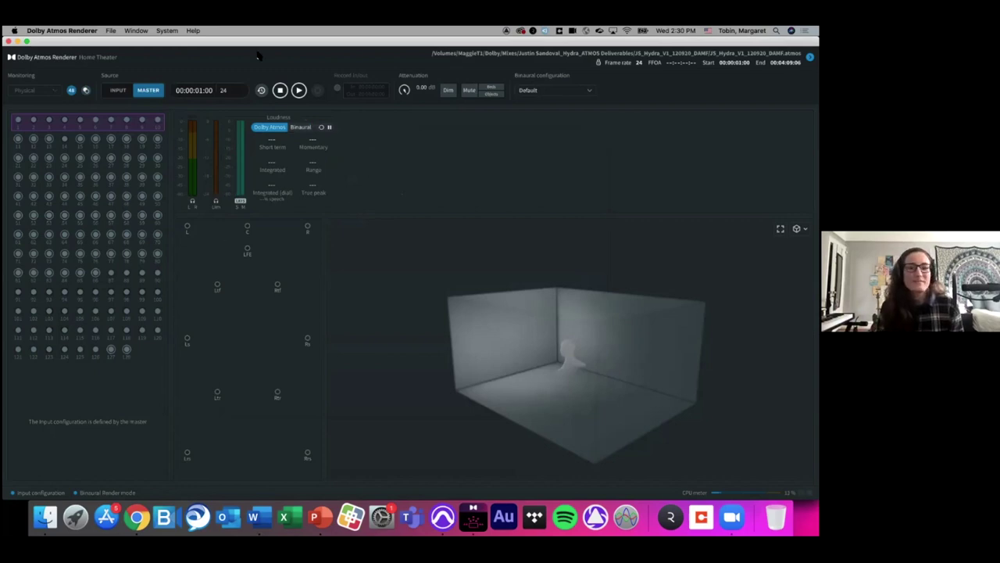
pyautogui.click(192, 91)
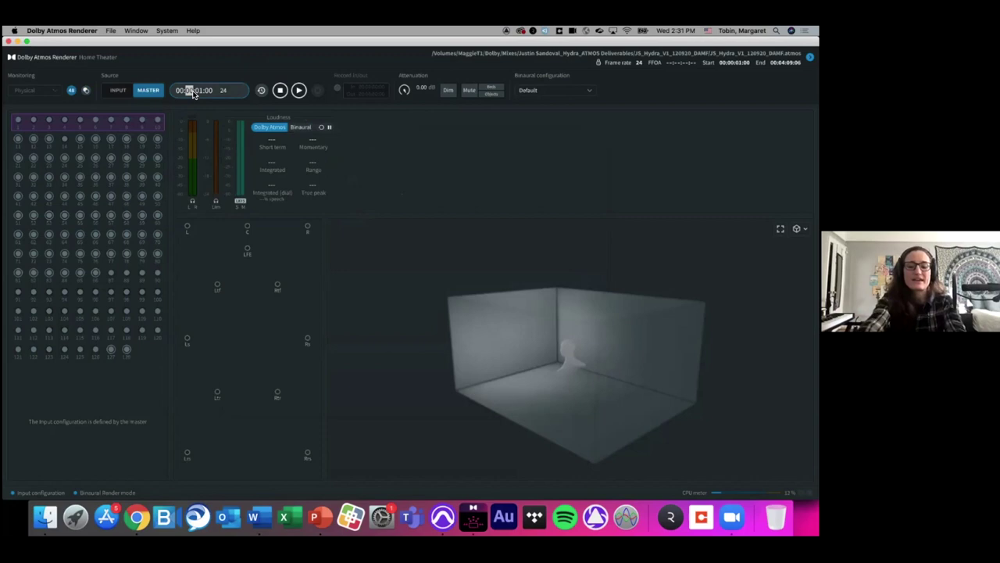
pyautogui.write('3:15')
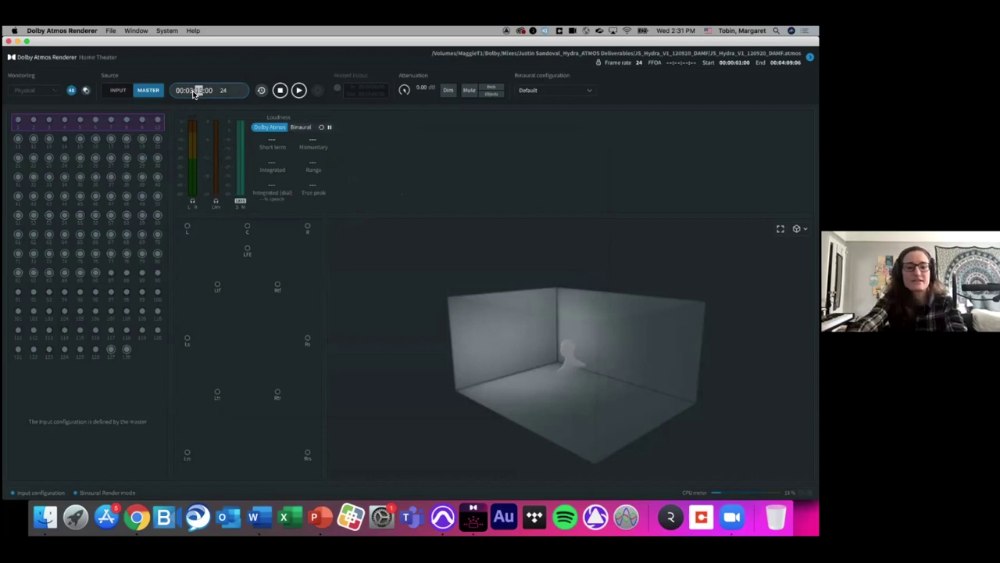
pyautogui.press('Return')
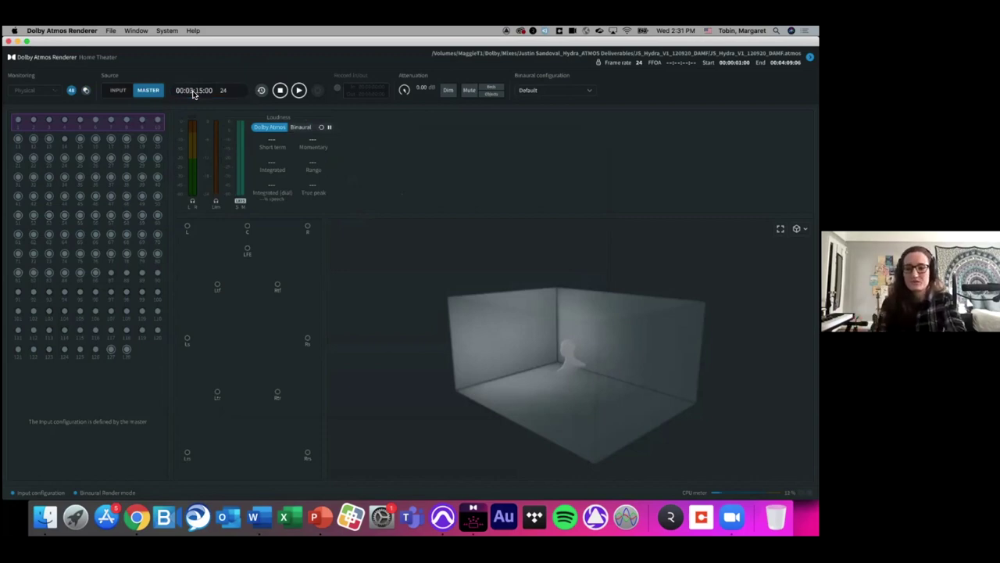
pyautogui.click(301, 90)
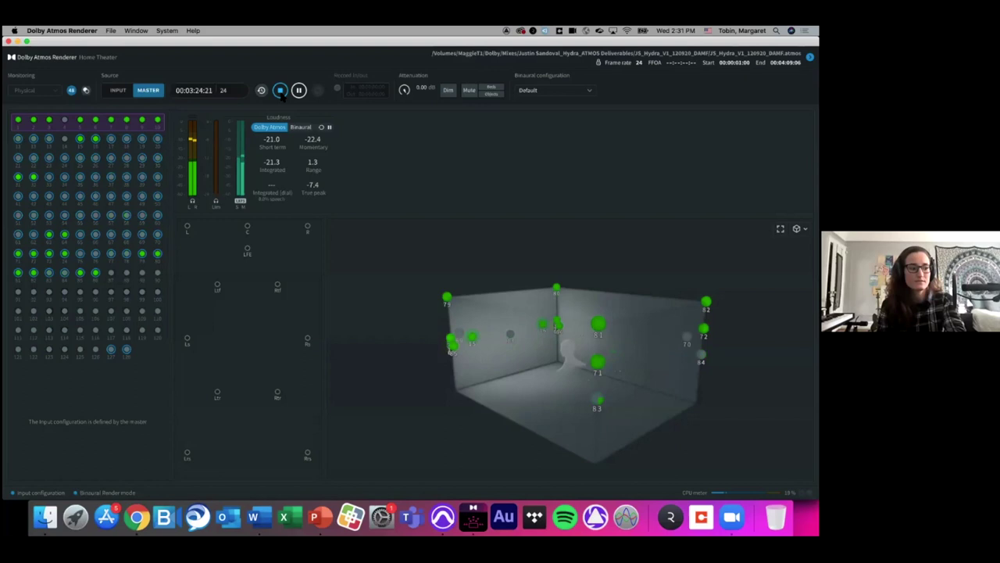
pyautogui.click(280, 90)
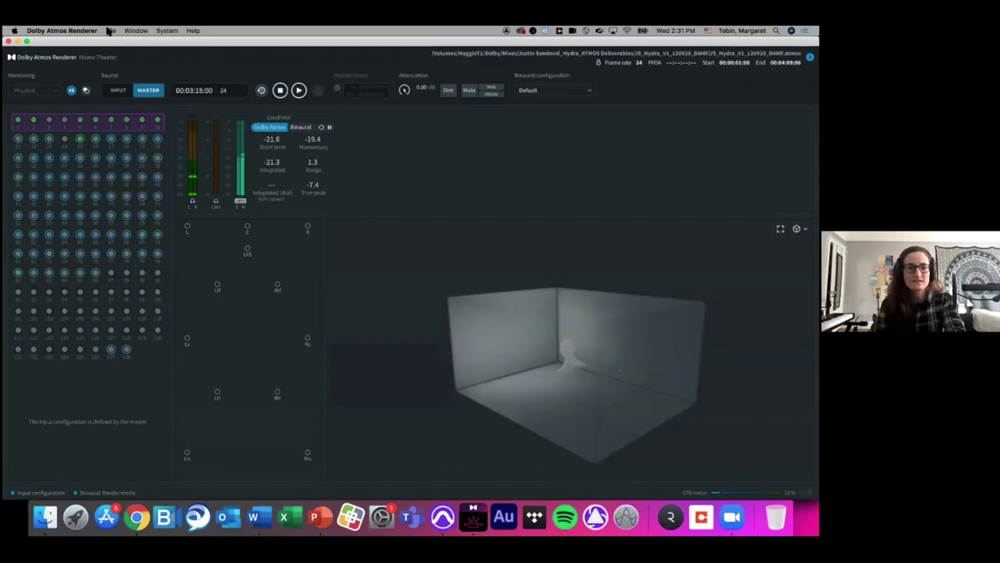
# Close the loaded Hydra master file and create a new master file named exapmple in the DAMF Creation folder
pyautogui.click(110, 29)
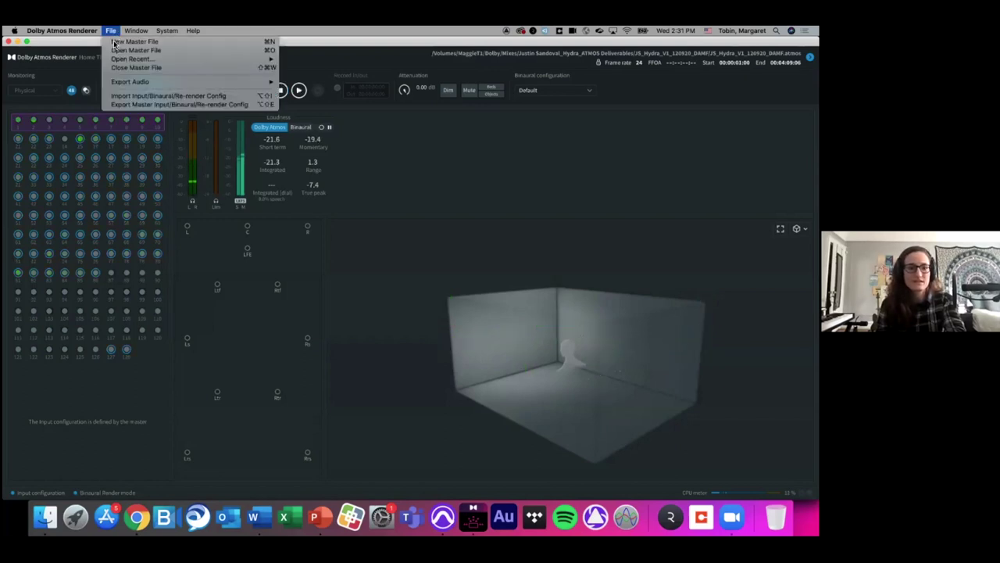
pyautogui.click(141, 68)
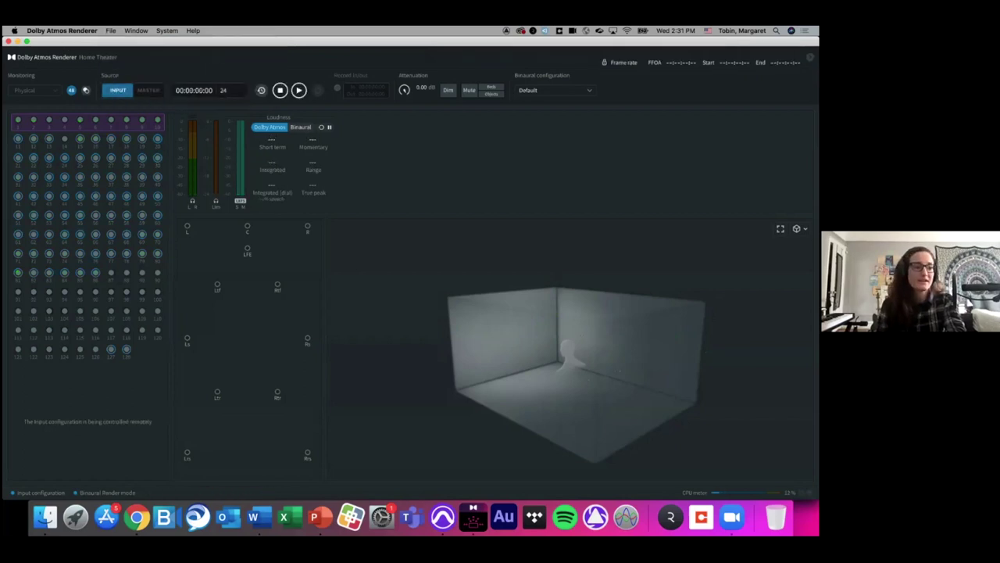
pyautogui.click(111, 32)
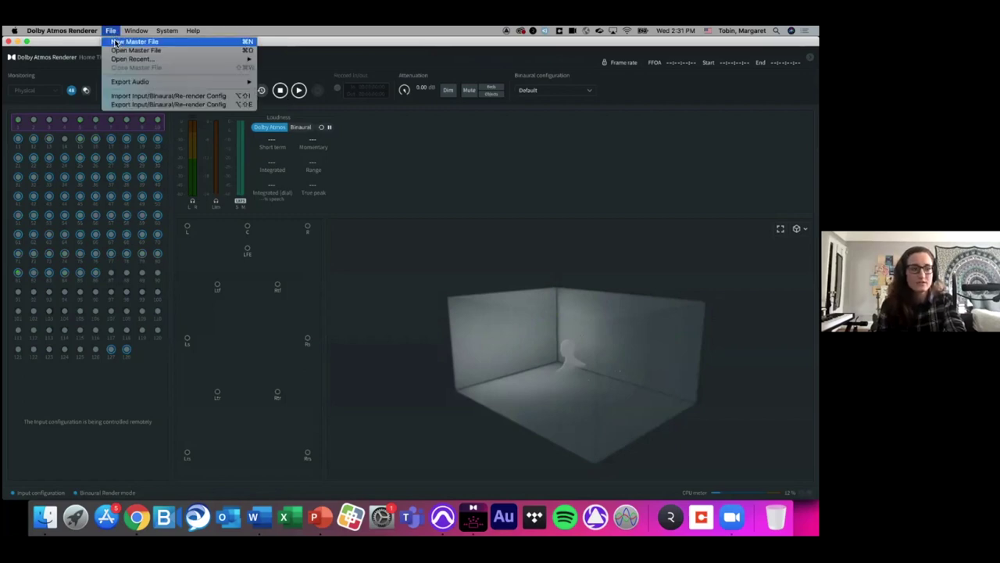
pyautogui.click(115, 42)
pyautogui.click(367, 224)
pyautogui.write('example')
pyautogui.press('BackSpace')
pyautogui.press('BackSpace')
pyautogui.press('BackSpace')
pyautogui.write('mple')
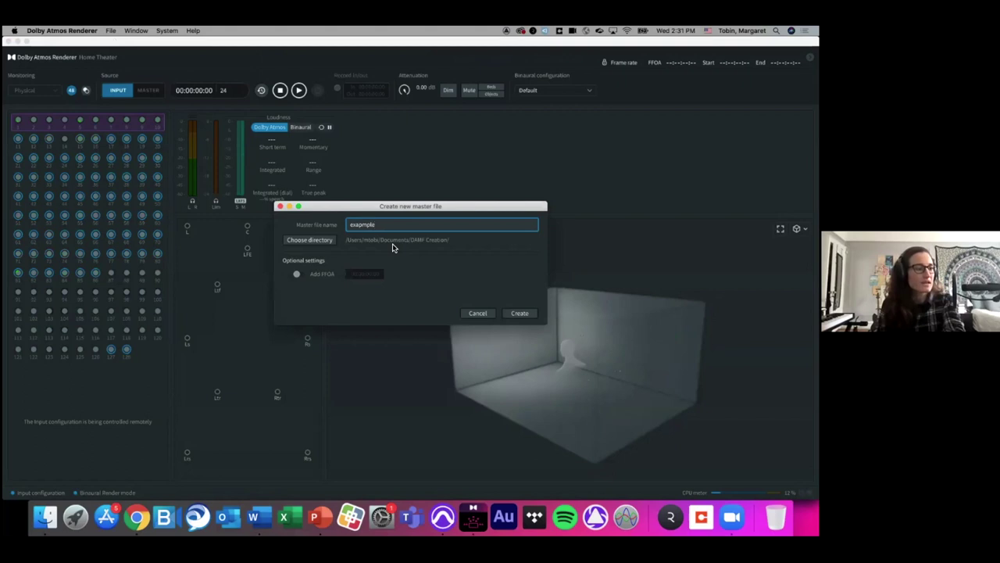
pyautogui.click(527, 316)
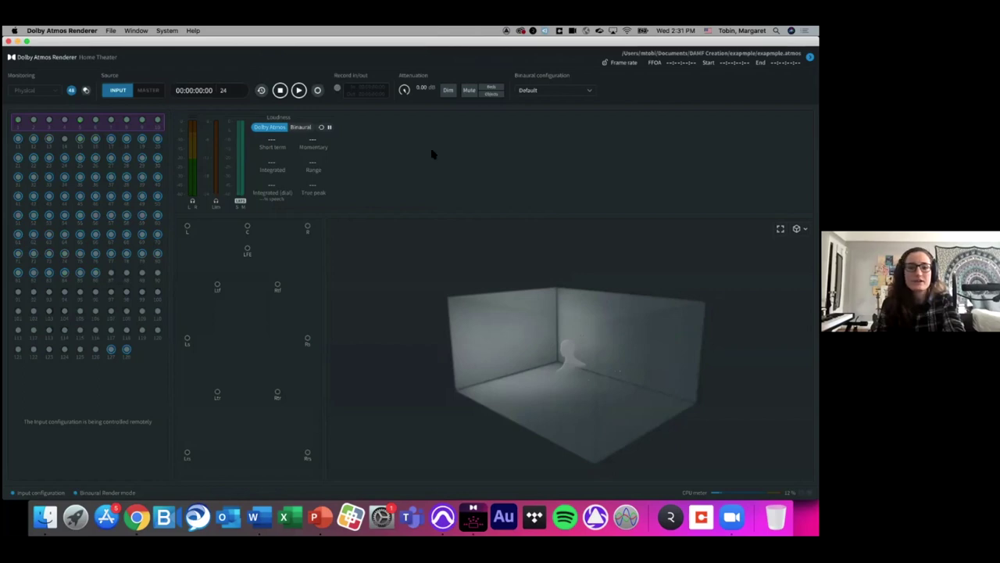
# Arm the new master file for recording, look at the Pro Tools session, and return to the renderer to disarm it
pyautogui.click(317, 91)
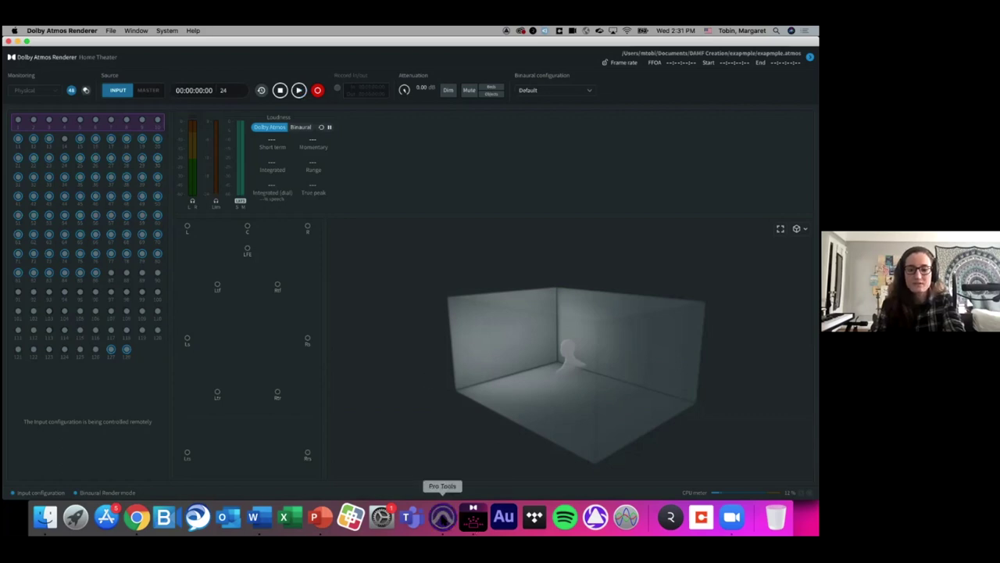
pyautogui.click(442, 515)
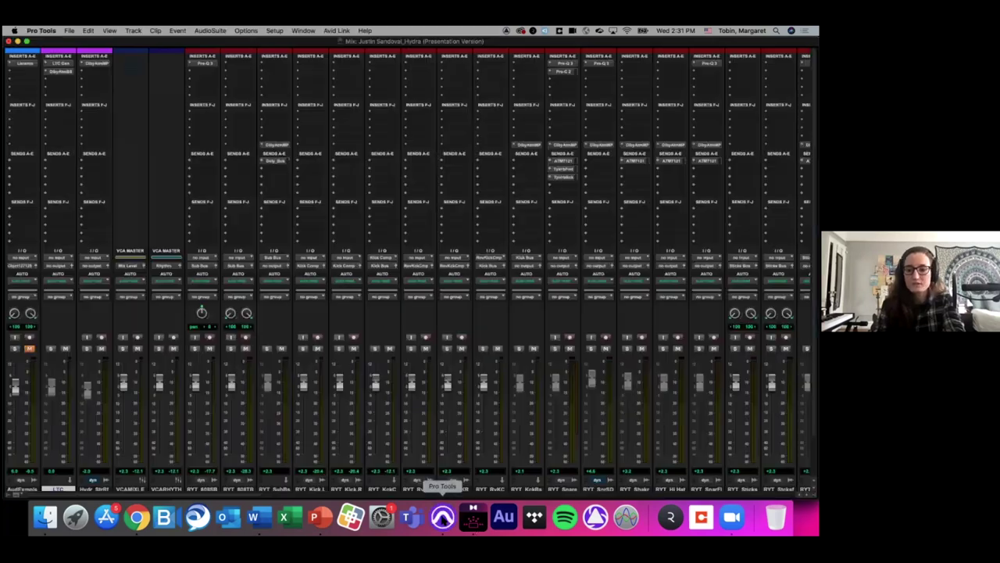
pyautogui.click(473, 515)
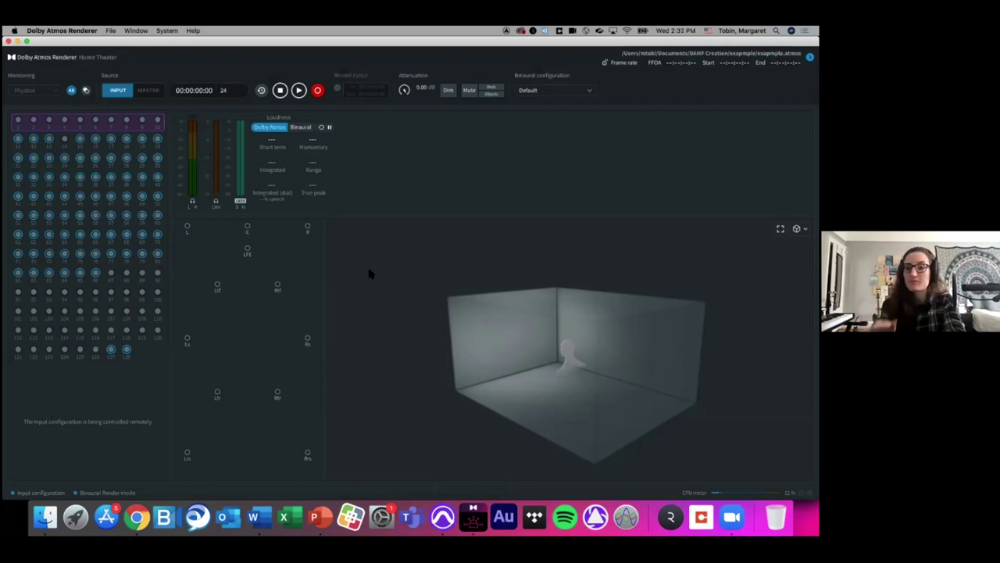
pyautogui.click(319, 91)
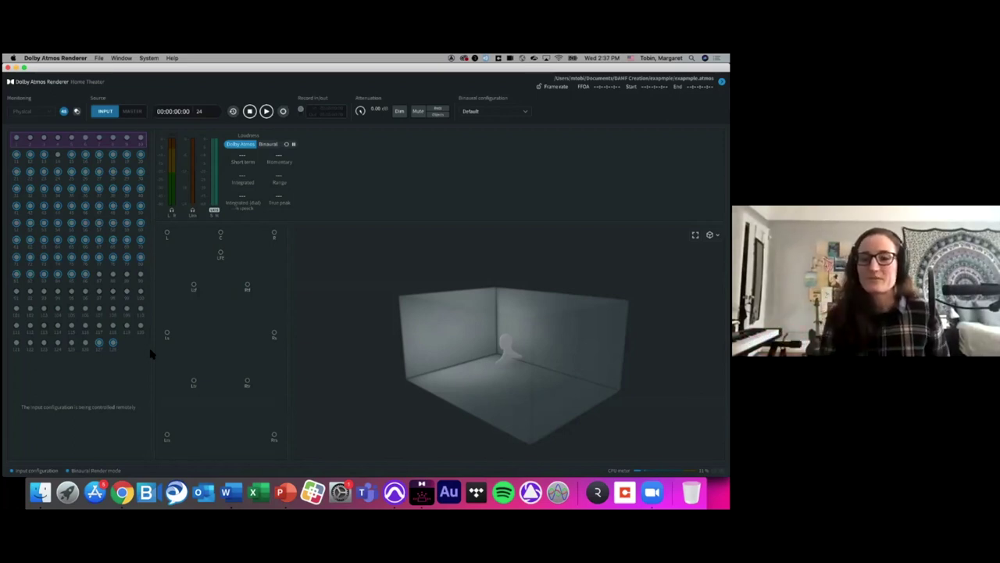
# Switch to the PowerPoint presentation and start the slide show from slide 15, Evolving Mixing Philosophies
pyautogui.click(284, 500)
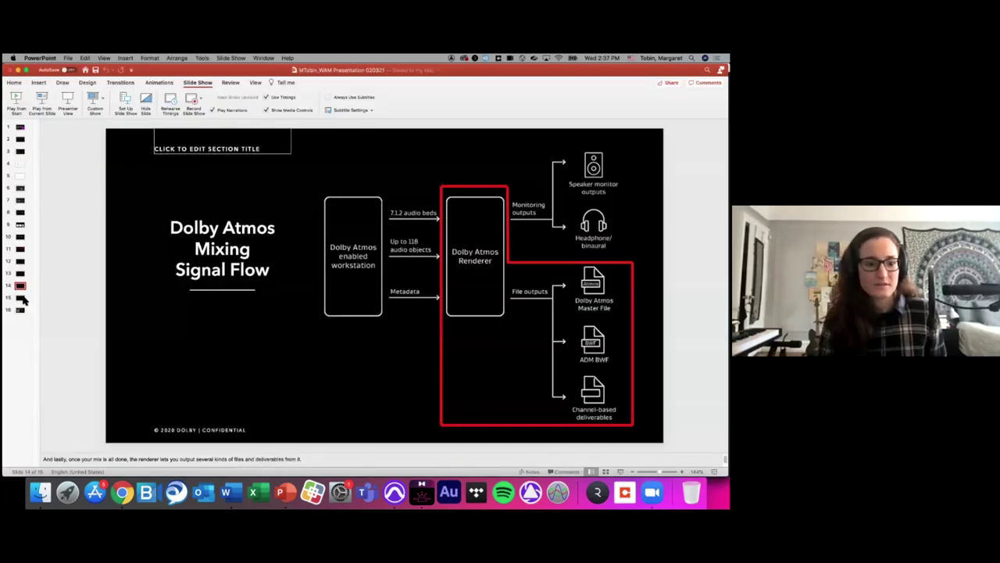
pyautogui.click(22, 298)
pyautogui.click(44, 103)
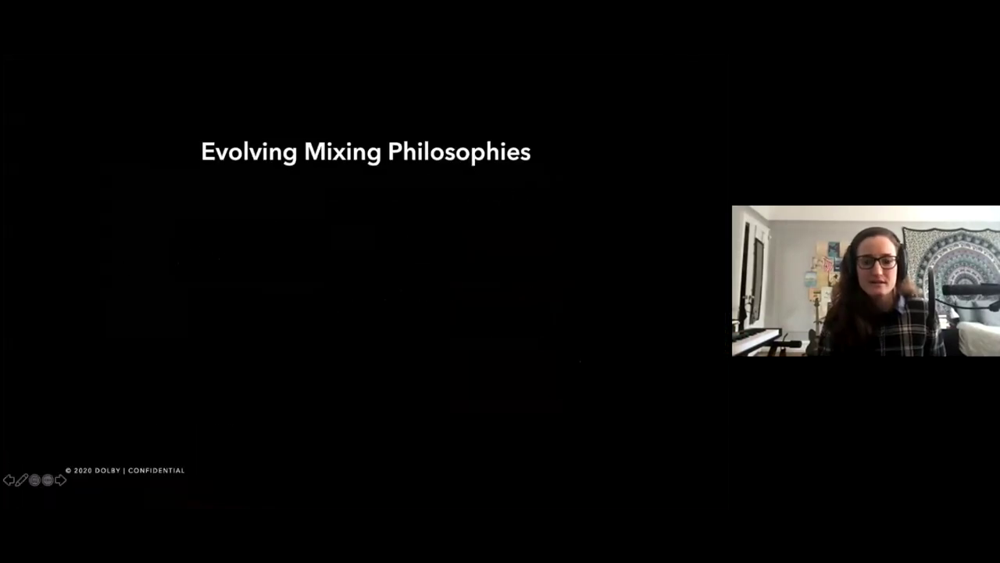
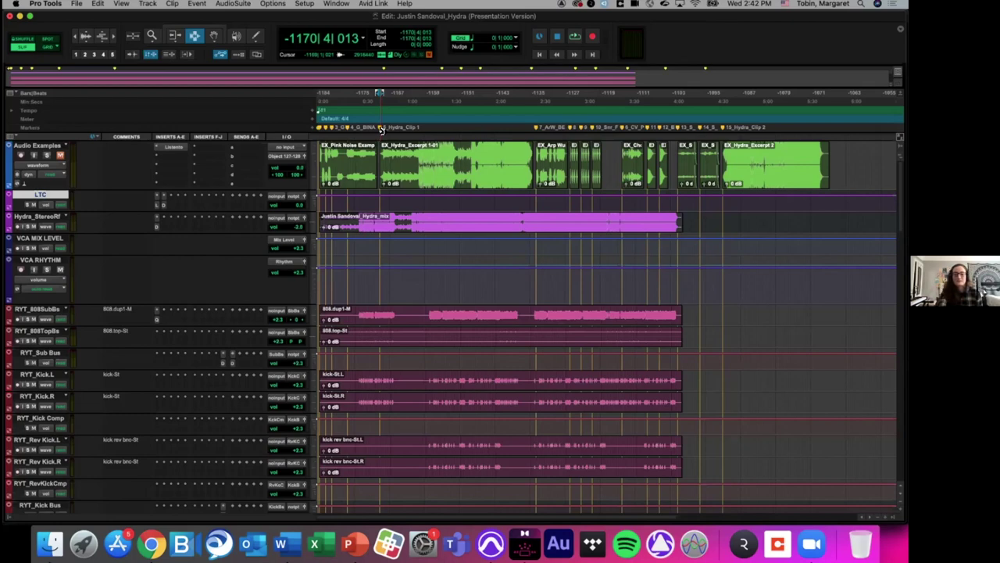
# Play the Pro Tools session from the Hydra_Clip 1 marker to the end of the first Hydra excerpt and stop
pyautogui.press('space')
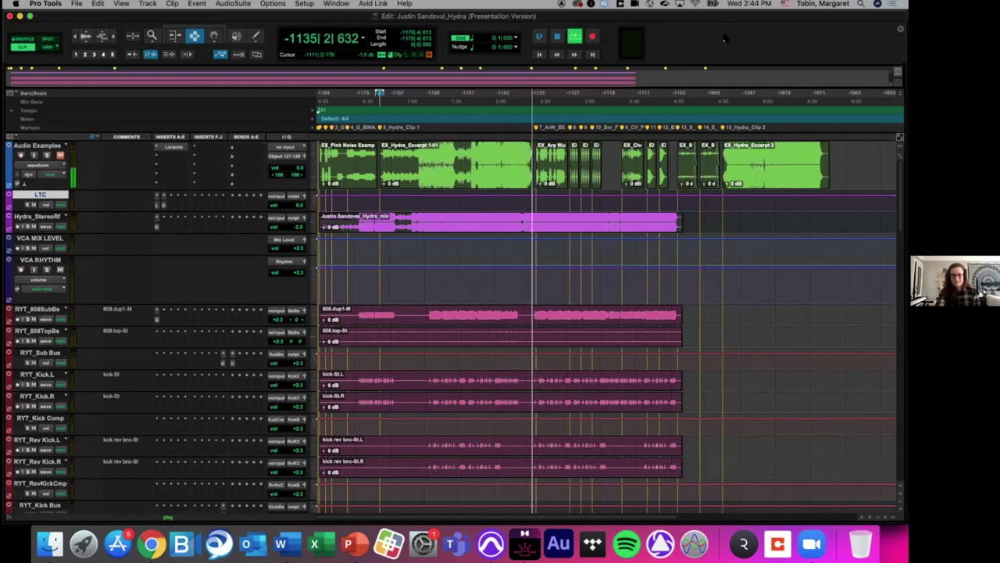
pyautogui.press('space')
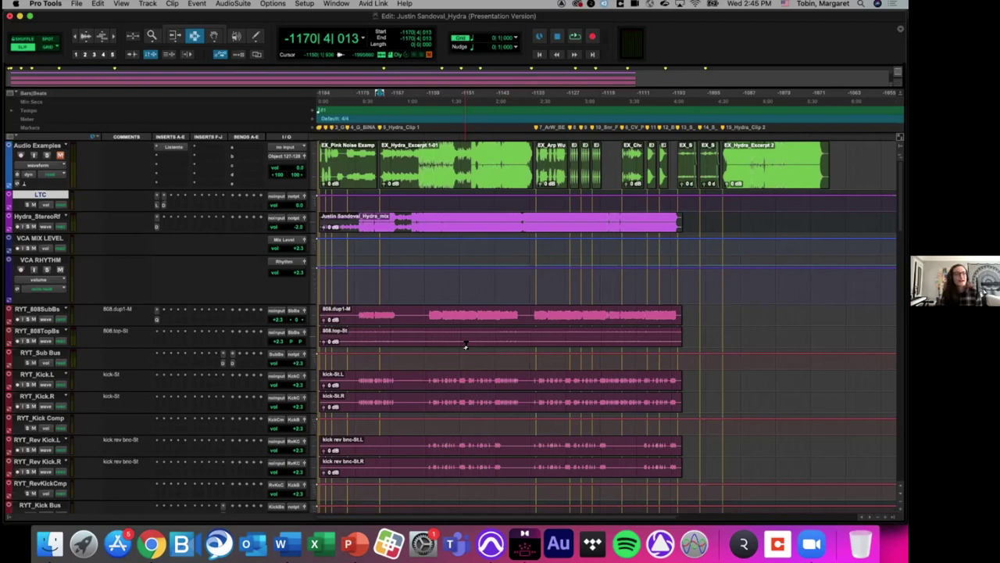
# Look through the rhythm, synth and SFX track groups in the Edit window and select the VCA SFX track
pyautogui.scroll(-5, 465, 344)
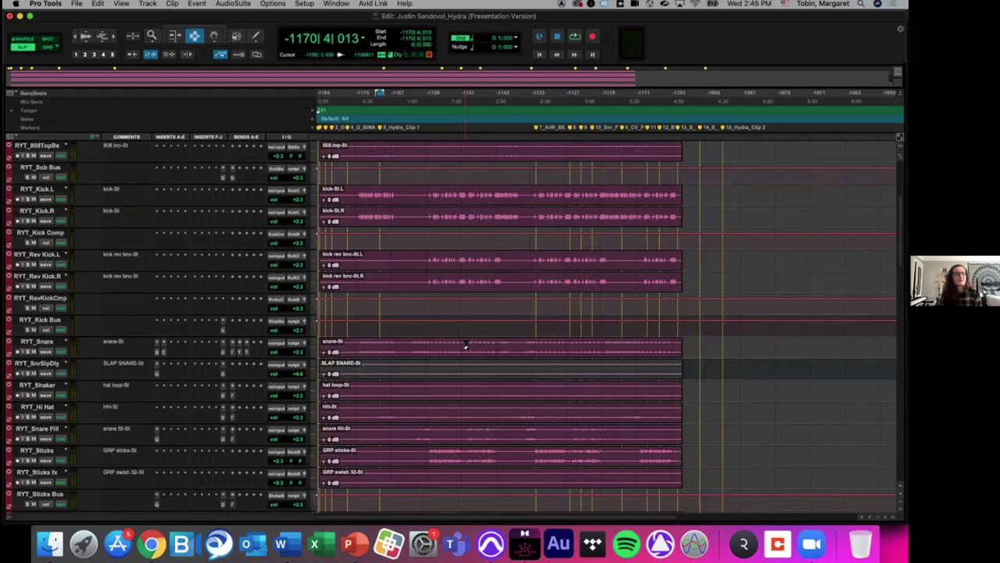
pyautogui.scroll(-6, 465, 345)
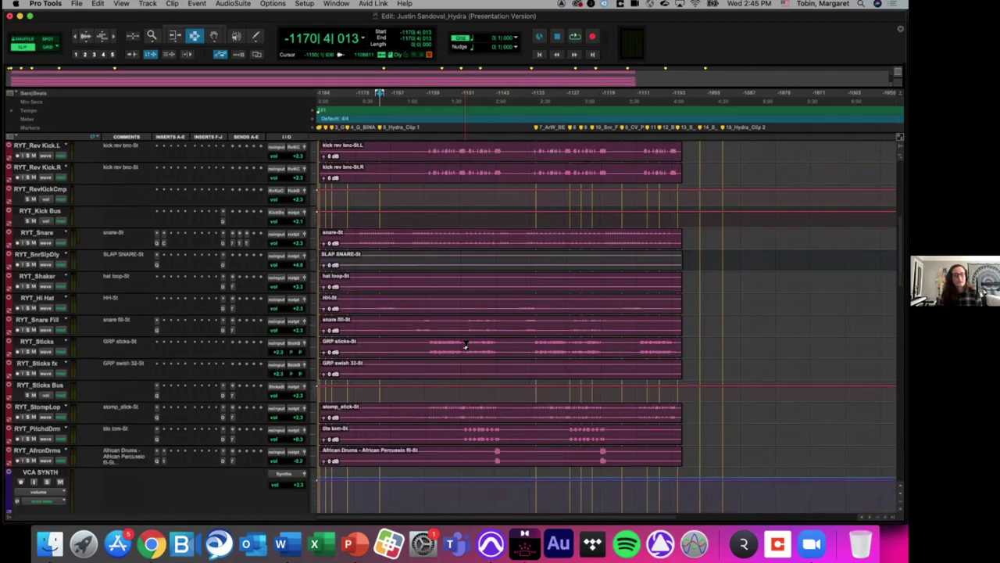
pyautogui.scroll(-15, 465, 344)
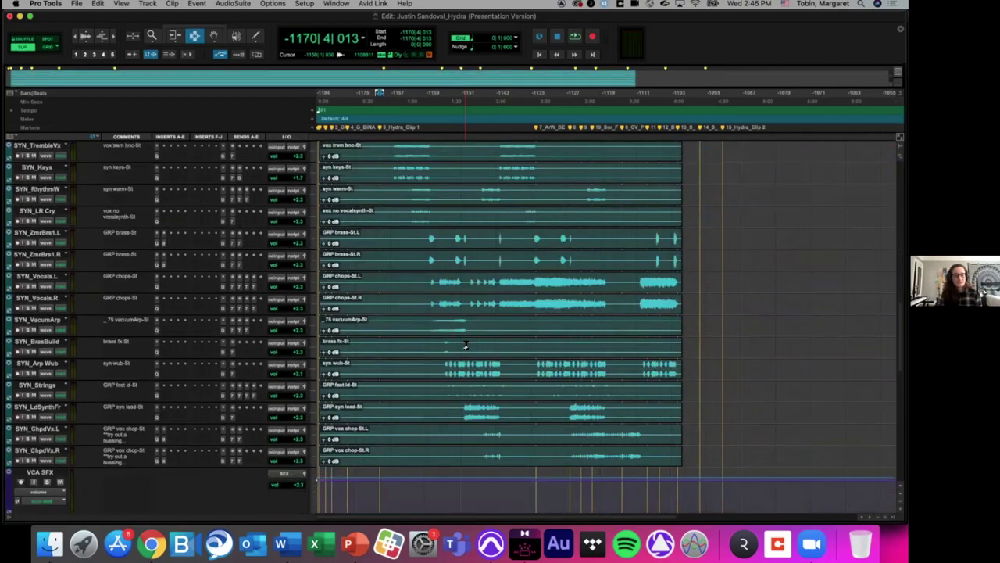
pyautogui.scroll(-5, 465, 345)
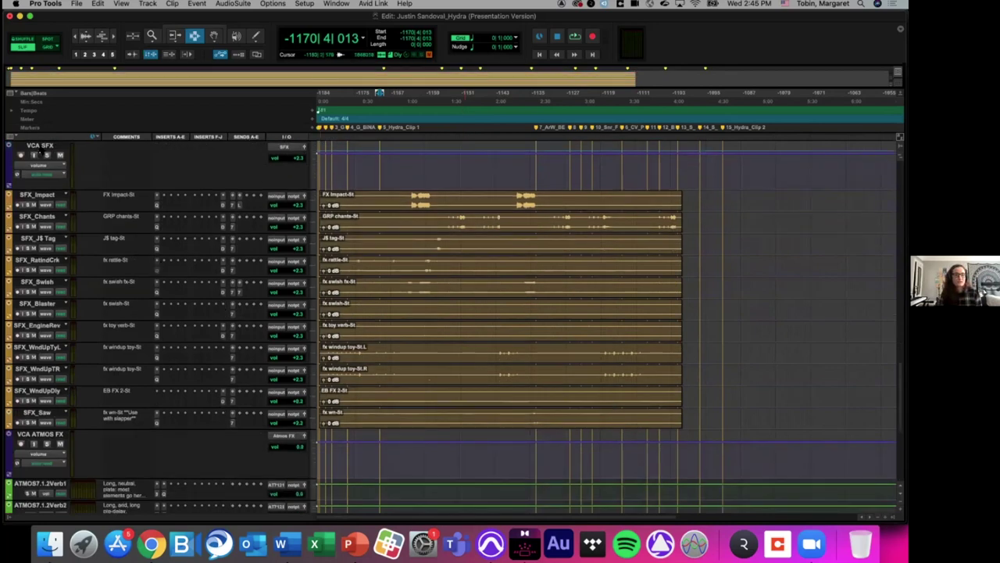
pyautogui.click(39, 147)
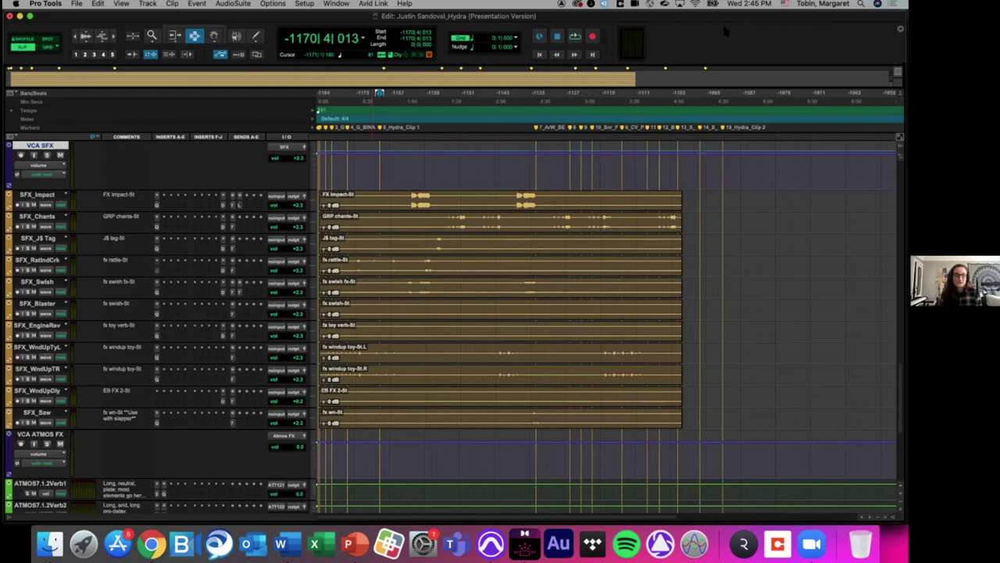
# Switch to the Dolby Atmos Renderer to view its input grid and room display, and return to the Pro Tools session
pyautogui.click(530, 552)
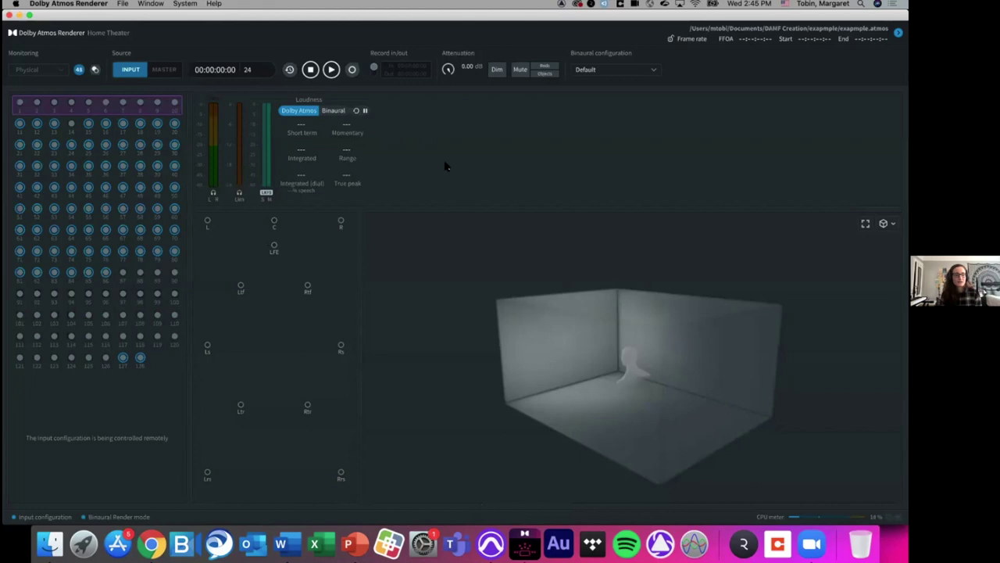
pyautogui.click(310, 69)
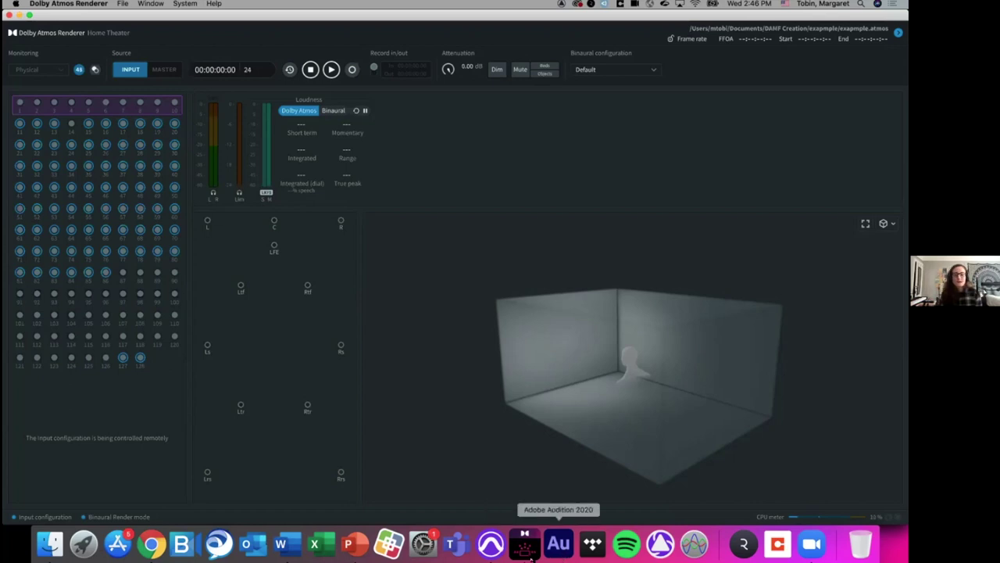
pyautogui.click(491, 544)
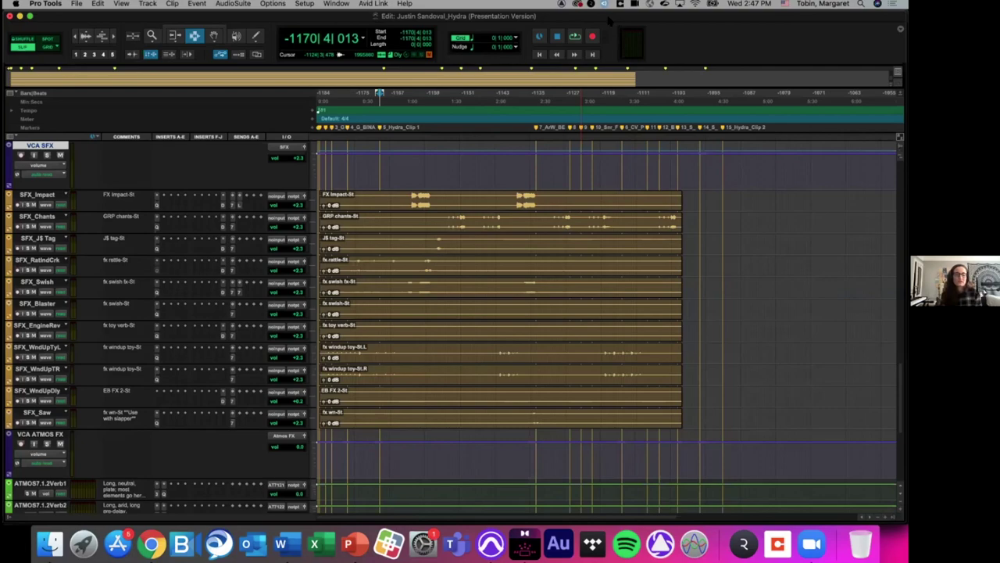
# Look through the tracks of the session from the Audio Examples track down through the rhythm and synth groups
pyautogui.scroll(15, 469, 305)
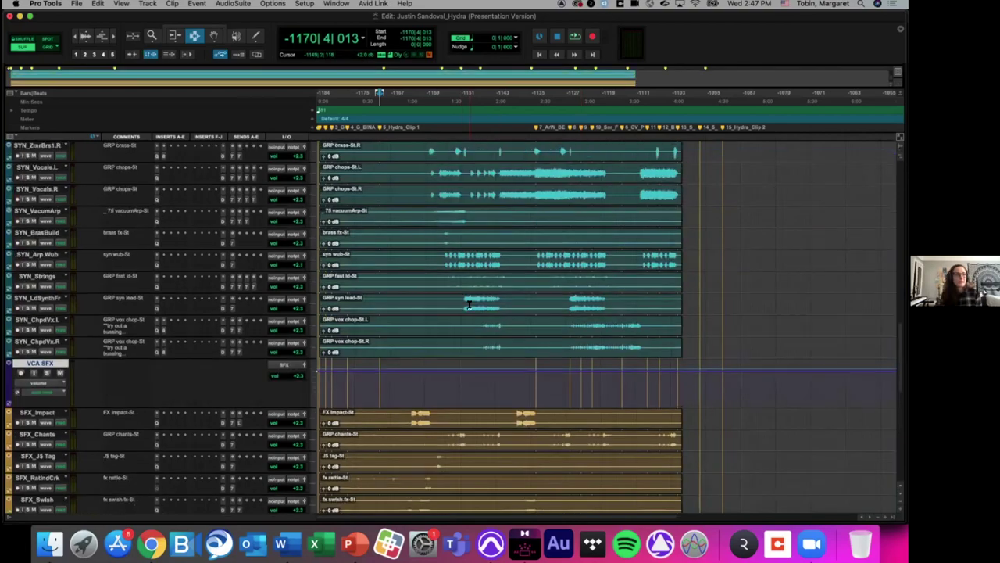
pyautogui.scroll(12, 468, 305)
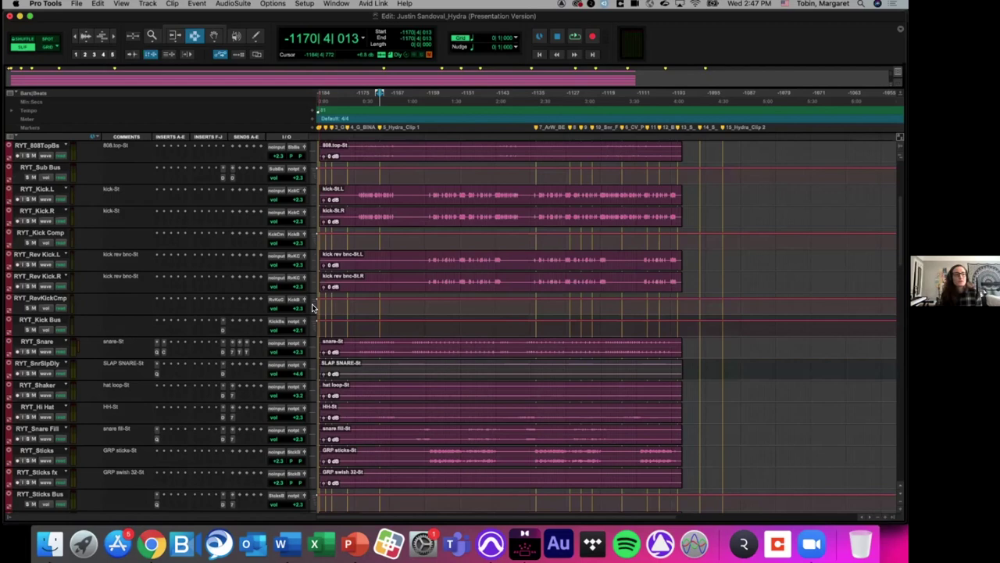
pyautogui.scroll(10, 329, 314)
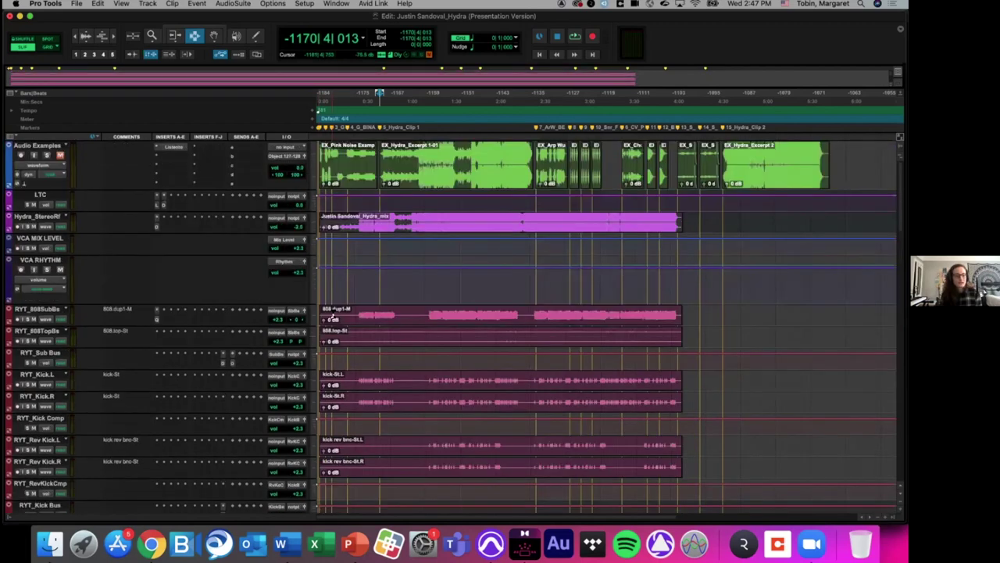
pyautogui.scroll(-5, 334, 317)
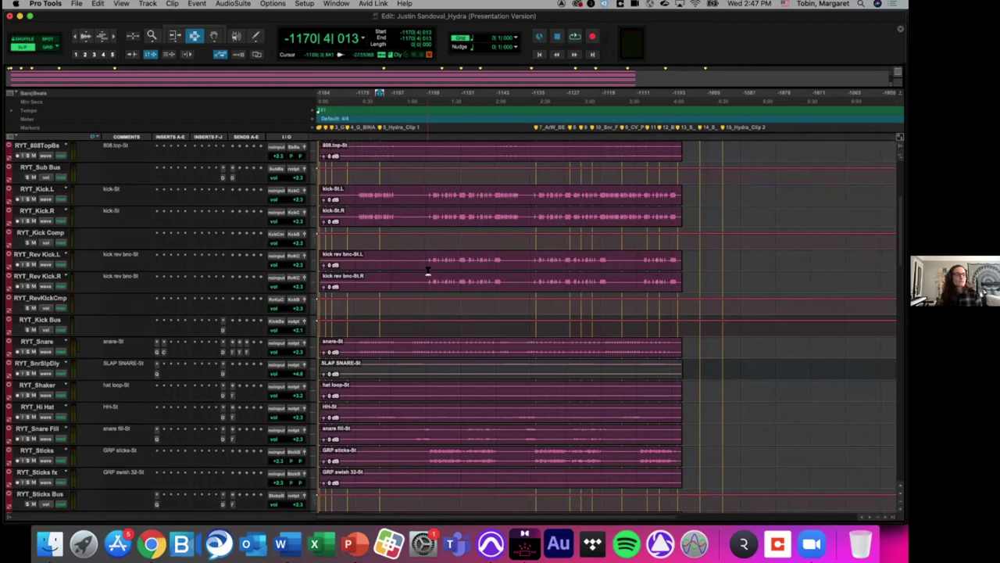
pyautogui.scroll(-5, 428, 272)
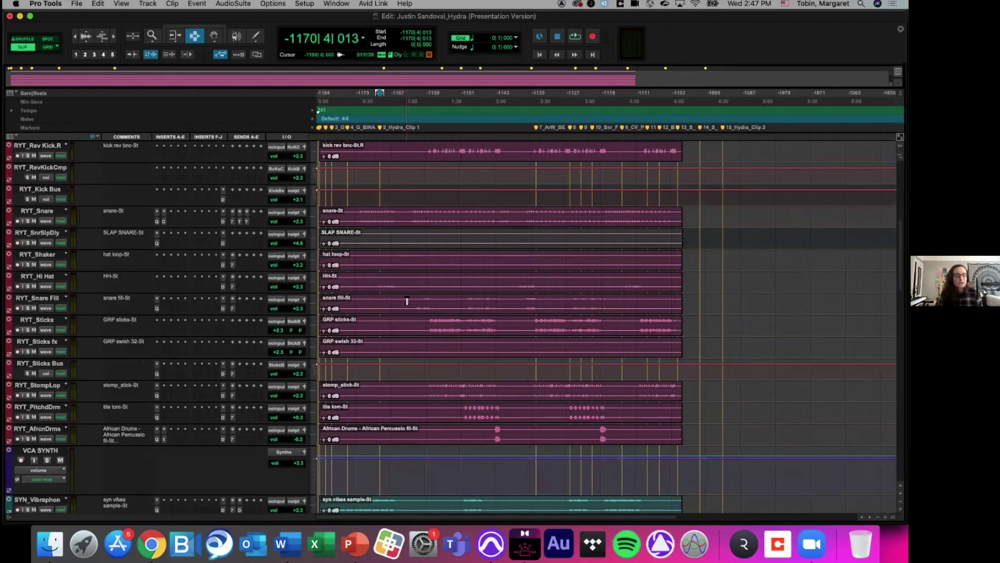
pyautogui.scroll(-10, 403, 289)
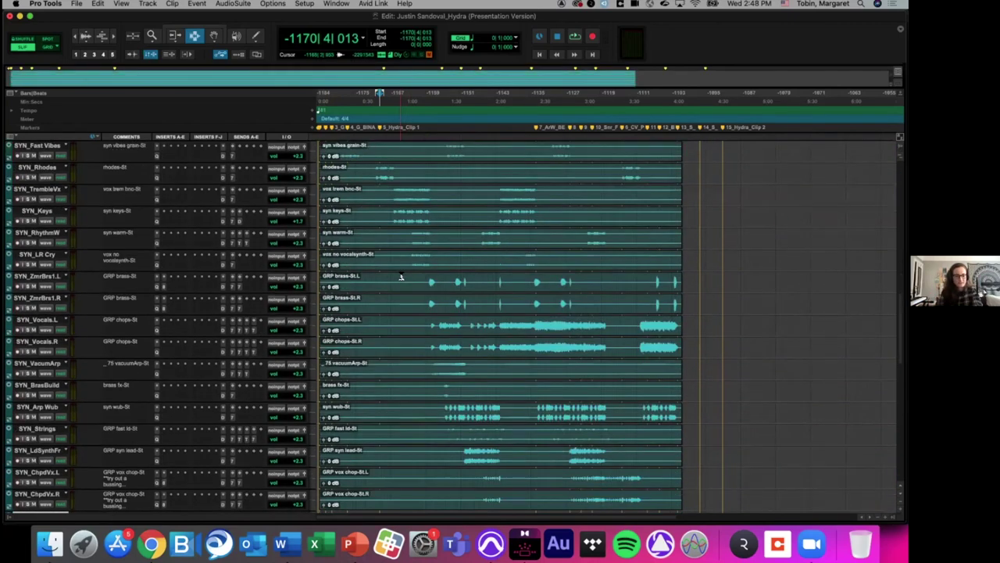
pyautogui.scroll(-5, 400, 278)
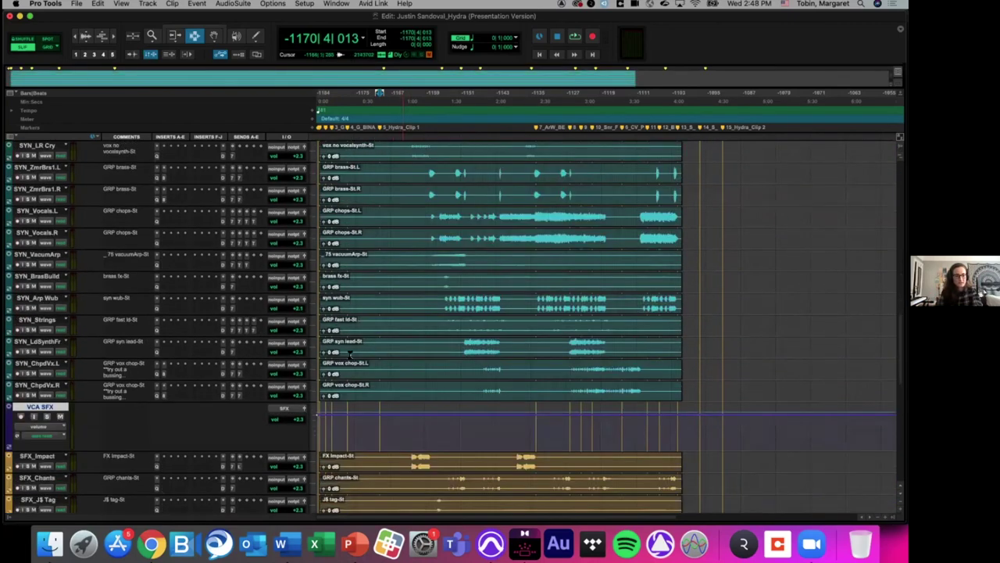
# Show the Dolby Atmos Music Panners of the SYN_ChpdVx.L and SYN_ChpdVx.R tracks side by side
pyautogui.click(224, 384)
pyautogui.click(223, 374)
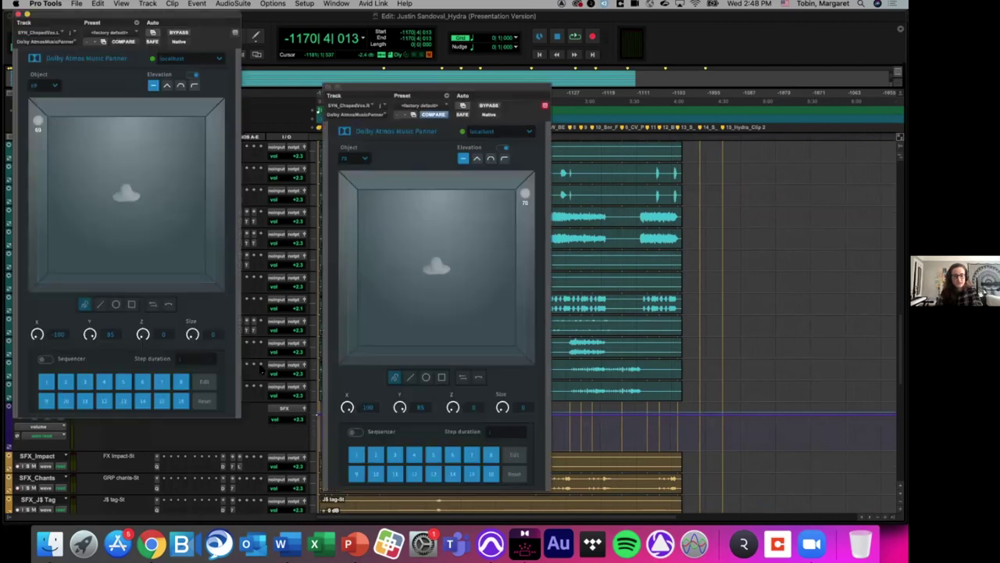
pyautogui.moveTo(178, 15); pyautogui.dragTo(205, 82)
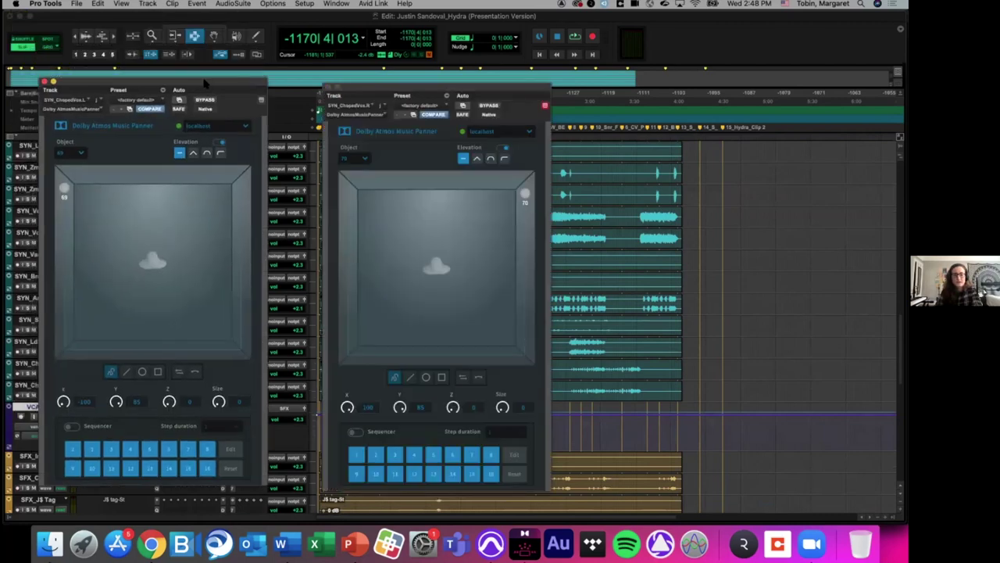
# Play the session from the Chopped Vox_Panning marker while watching both chopped vocal panners, stop, and close the panners
pyautogui.click(625, 129)
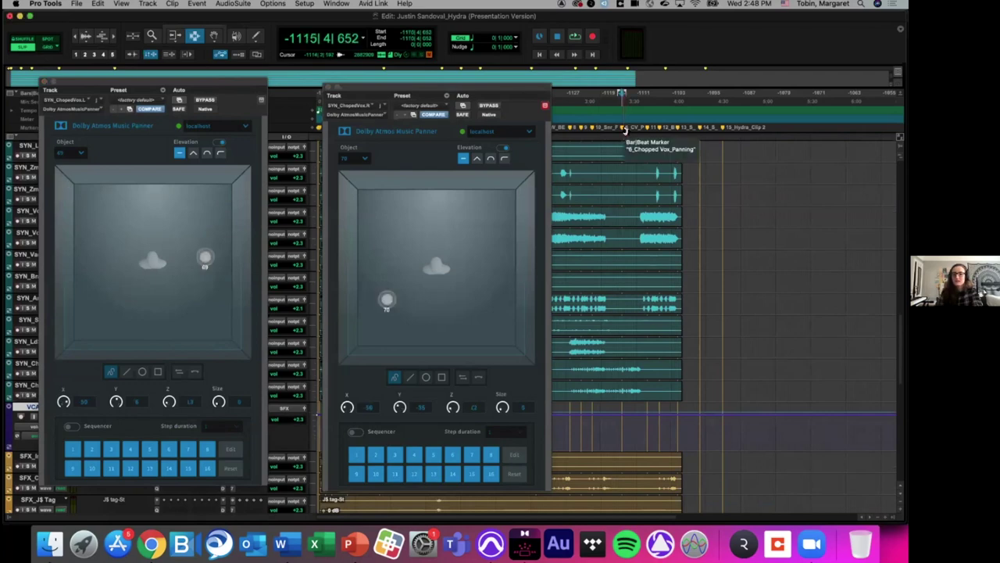
pyautogui.press('space')
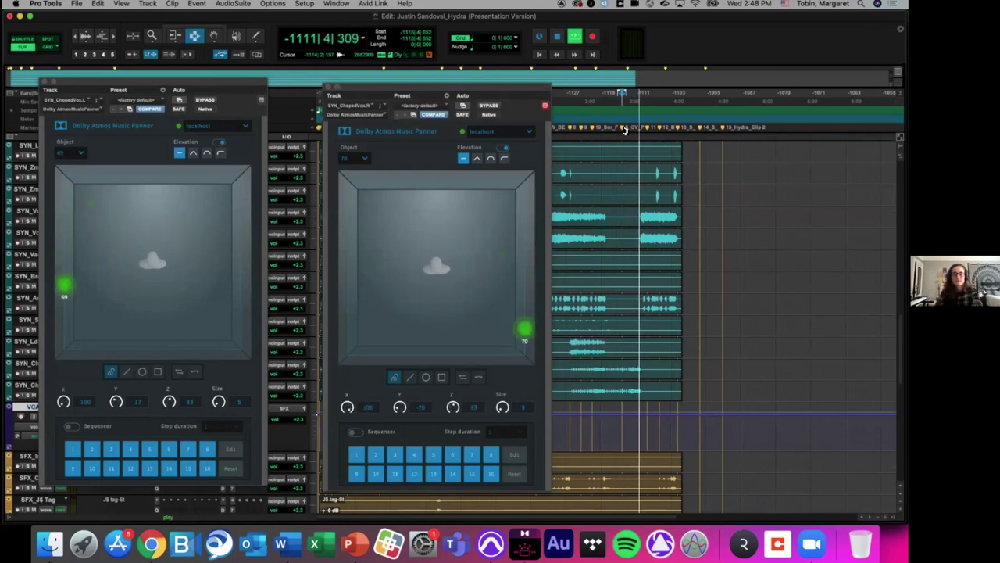
pyautogui.press('space')
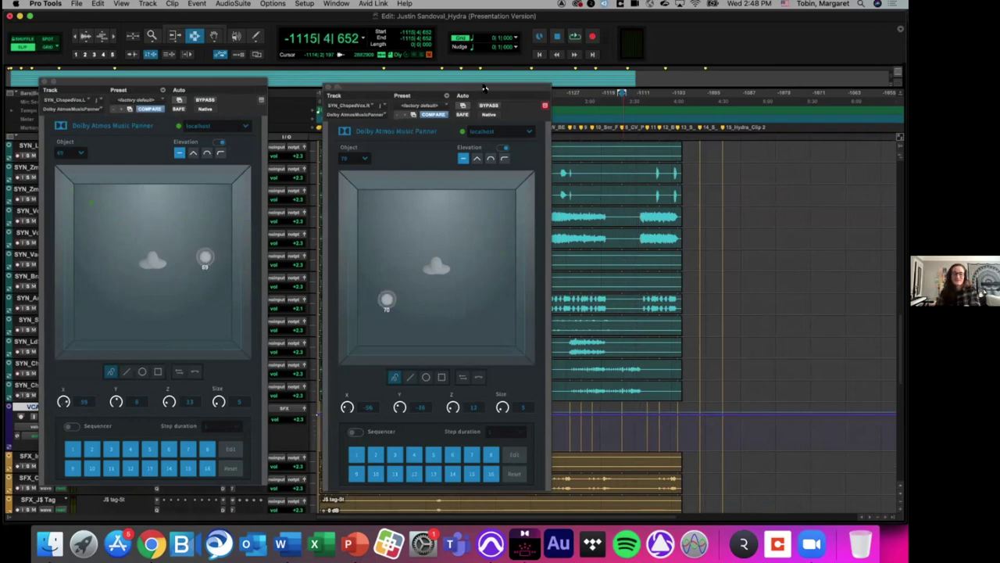
pyautogui.click(329, 88)
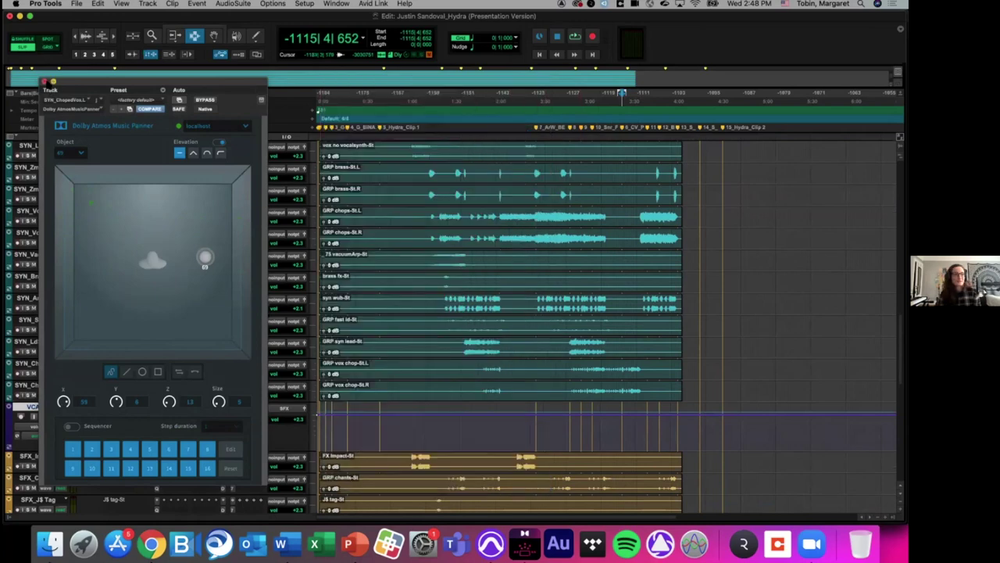
pyautogui.click(43, 81)
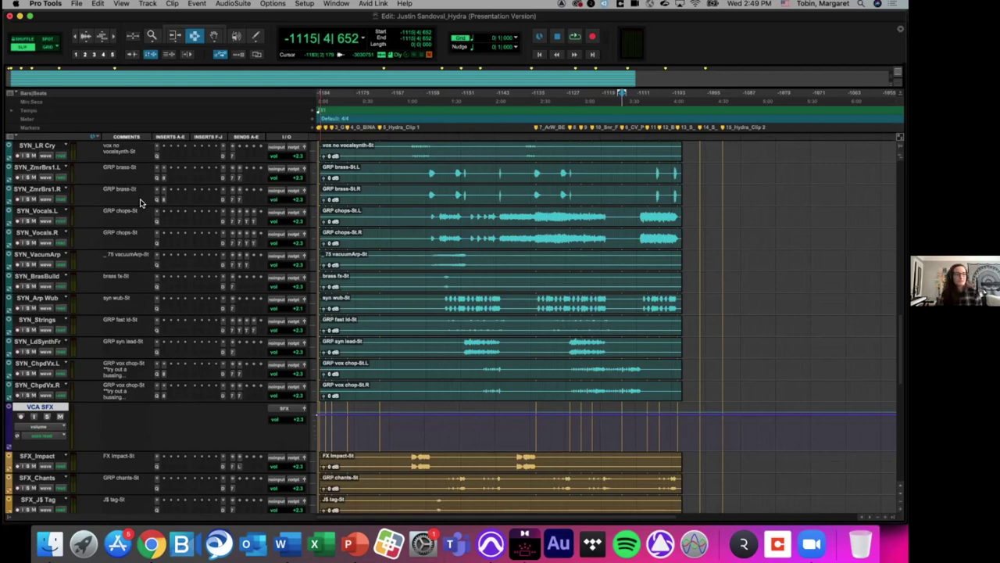
# View the Dolby Atmos Music Panner of the SYN_Strings track and that of SYN_Arp Wub, and close the panner window
pyautogui.scroll(-1, 186, 269)
pyautogui.scroll(-2, 186, 269)
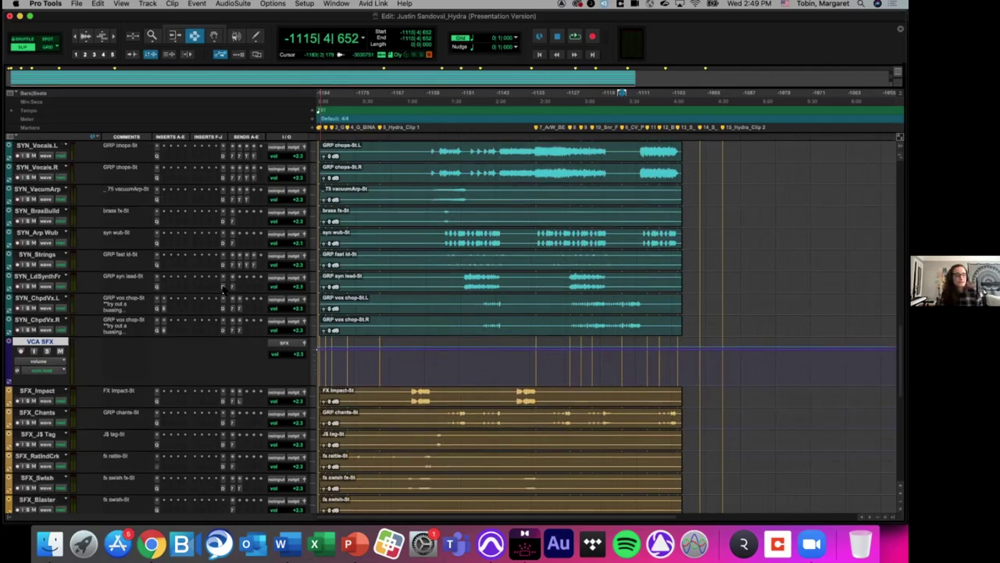
pyautogui.click(224, 279)
pyautogui.click(223, 262)
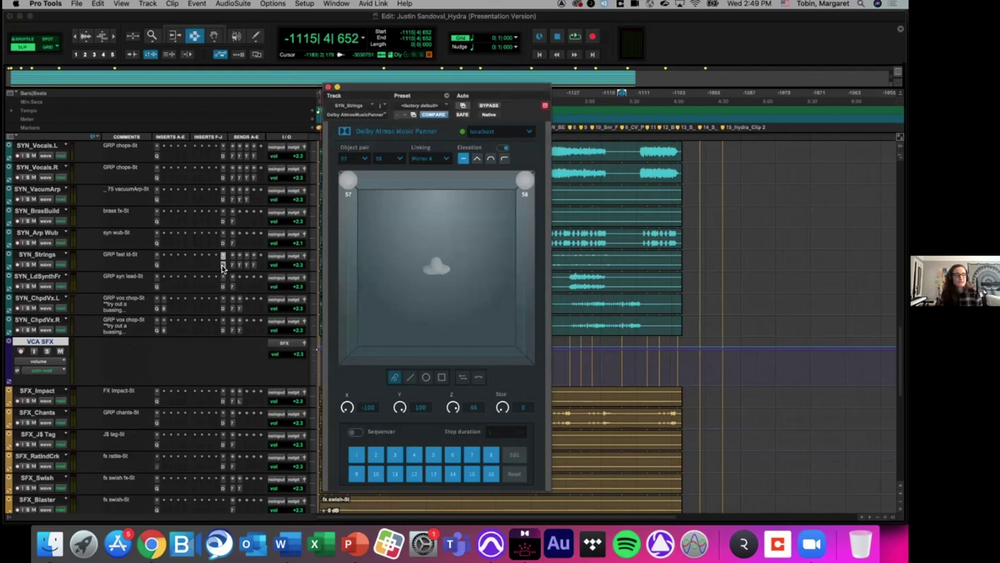
pyautogui.click(224, 240)
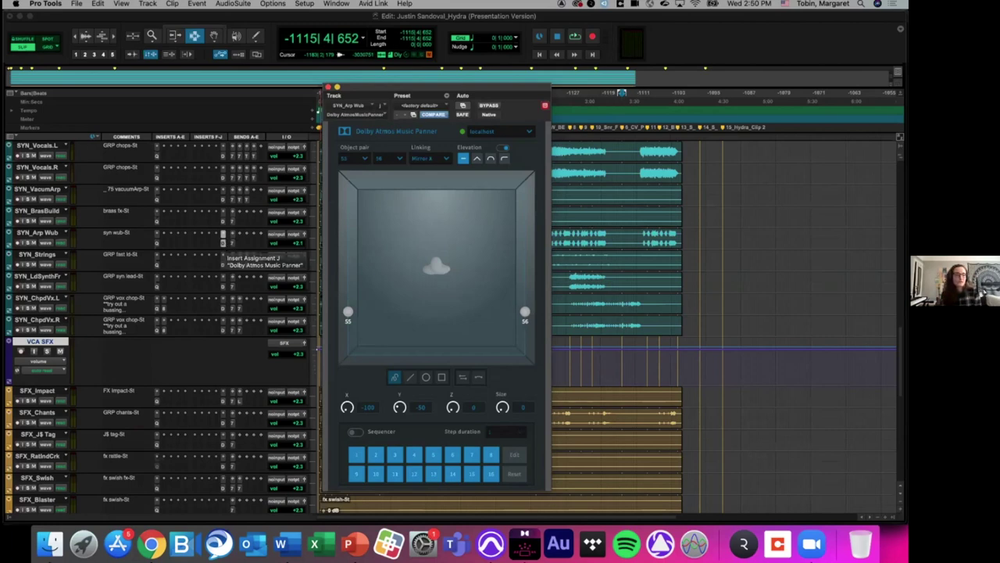
pyautogui.click(329, 89)
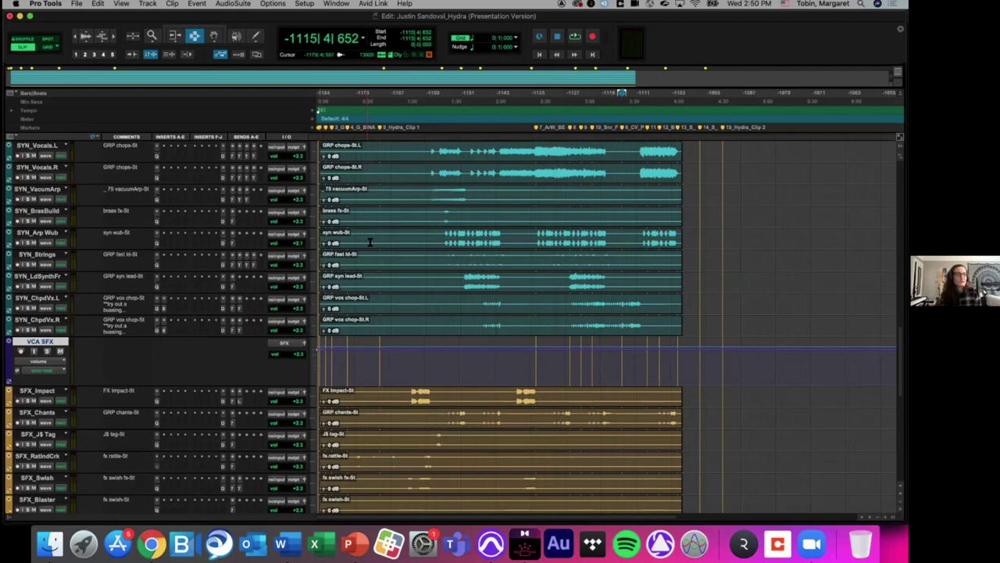
# Open the SYN_Arp Wub panner clear of the marker ruler, and play its example from marker 7 and stop
pyautogui.click(223, 241)
pyautogui.moveTo(497, 88); pyautogui.dragTo(407, 91)
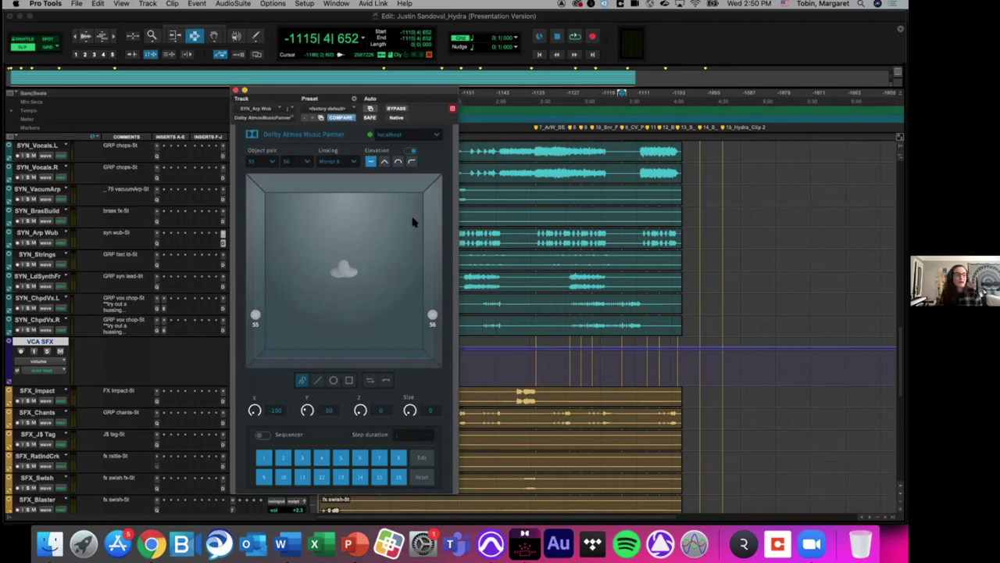
pyautogui.moveTo(437, 96); pyautogui.dragTo(408, 97)
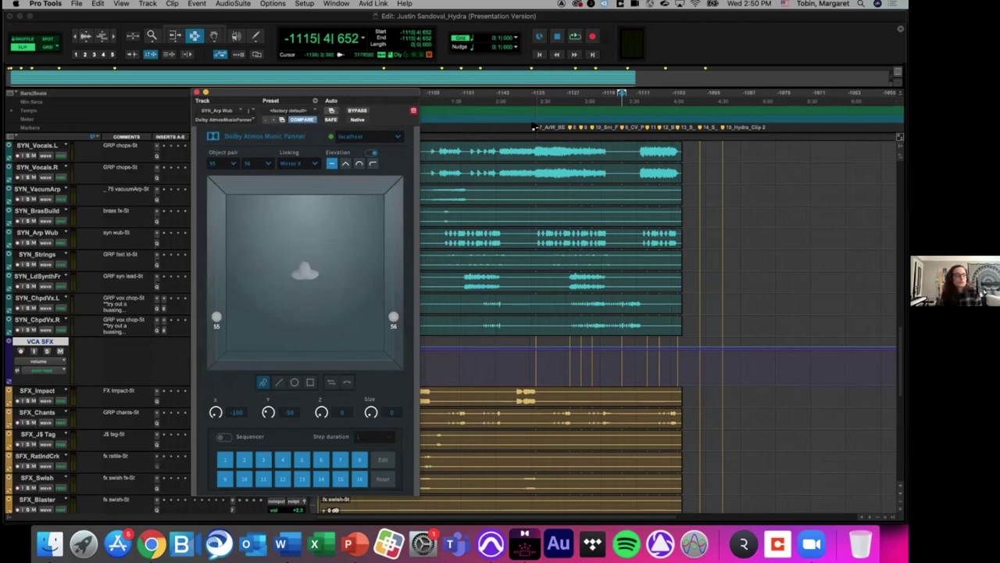
pyautogui.click(536, 127)
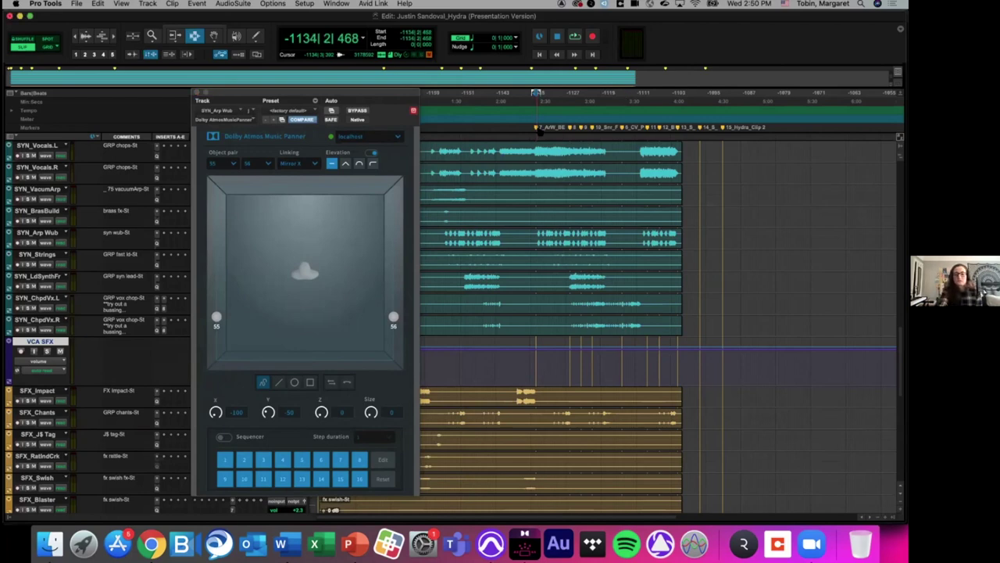
pyautogui.press('space')
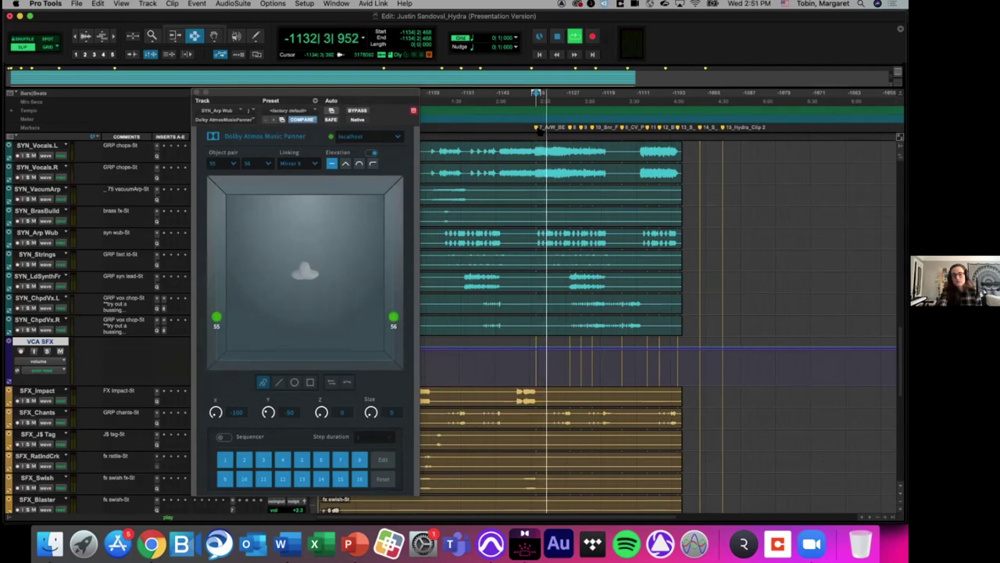
pyautogui.press('space')
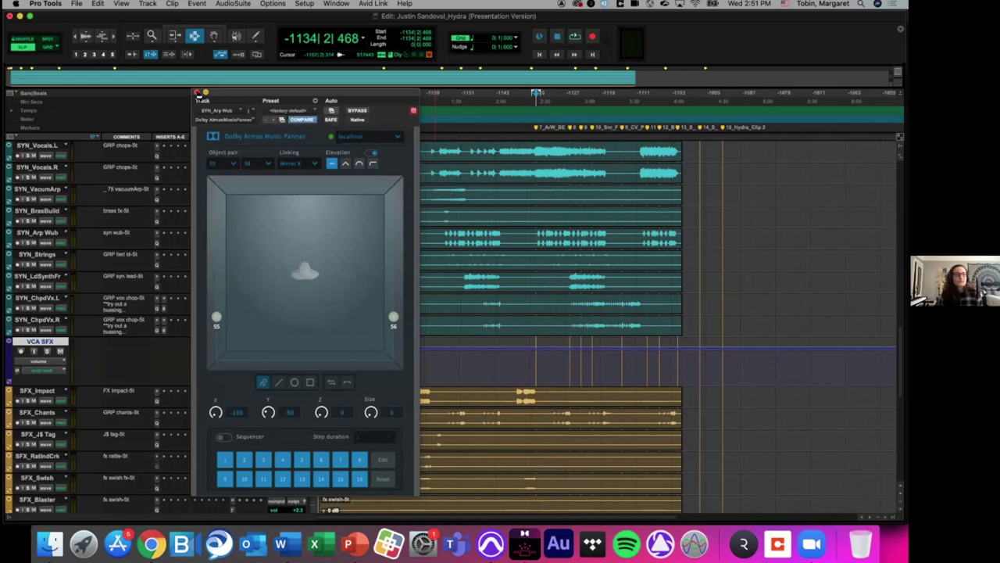
# Close the SYN_Arp Wub panner, review the object pair placement in the SYN_Strings panner, and close it as well
pyautogui.click(197, 93)
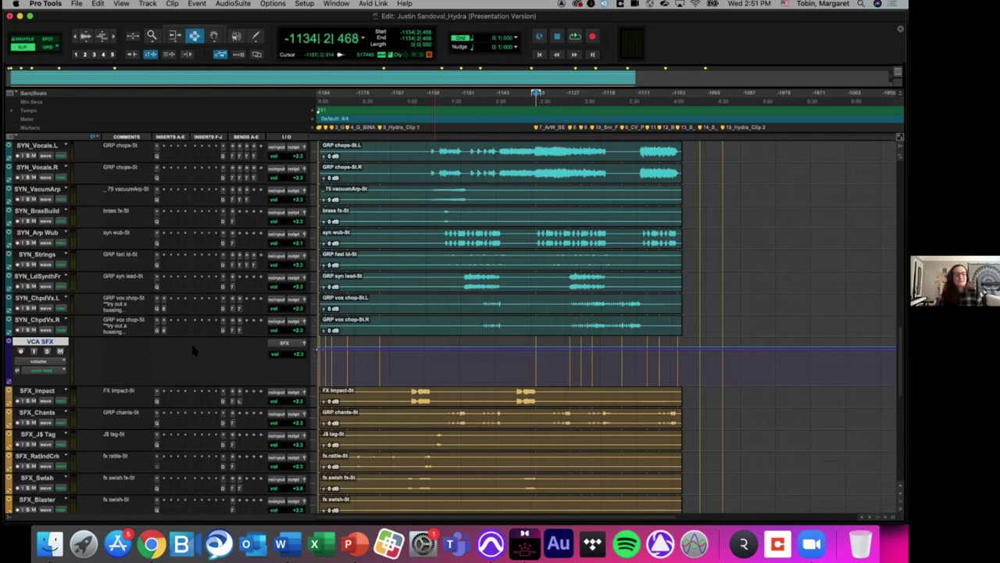
pyautogui.click(223, 266)
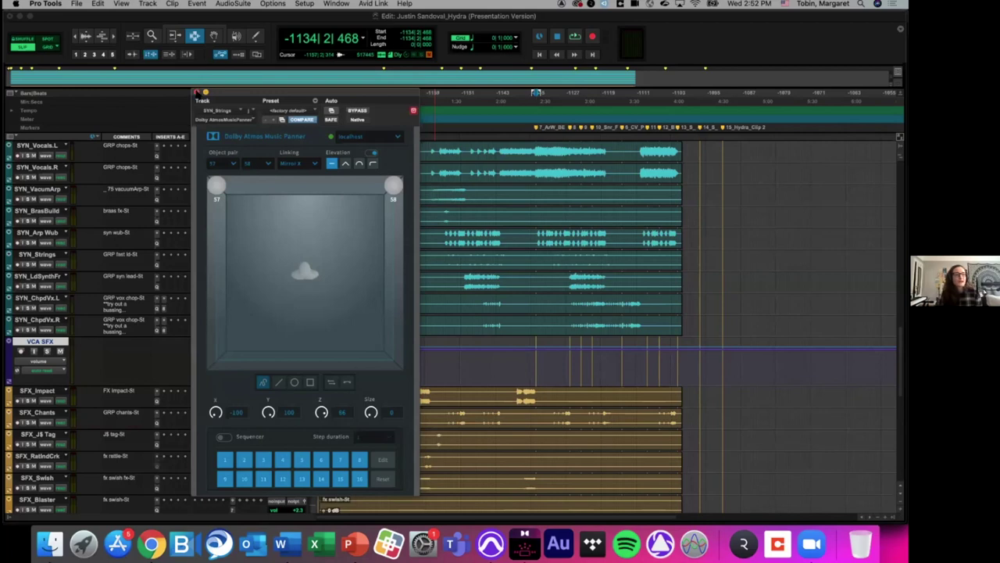
pyautogui.click(197, 92)
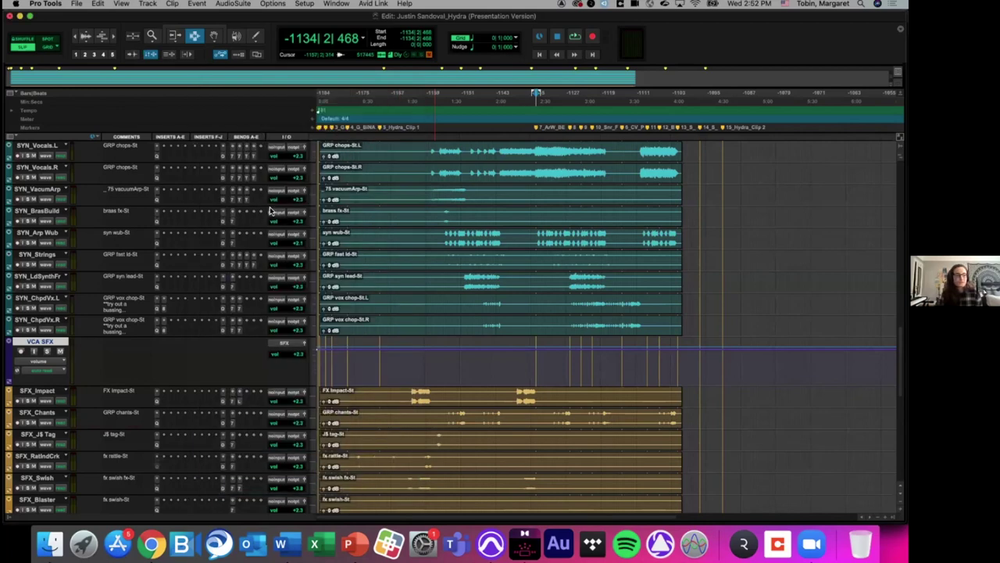
# Open the Dolby Atmos Binaural Settings plug-in on the LTC track and examine the binaural settings of the bed and objects
pyautogui.scroll(2, 270, 227)
pyautogui.scroll(10, 317, 393)
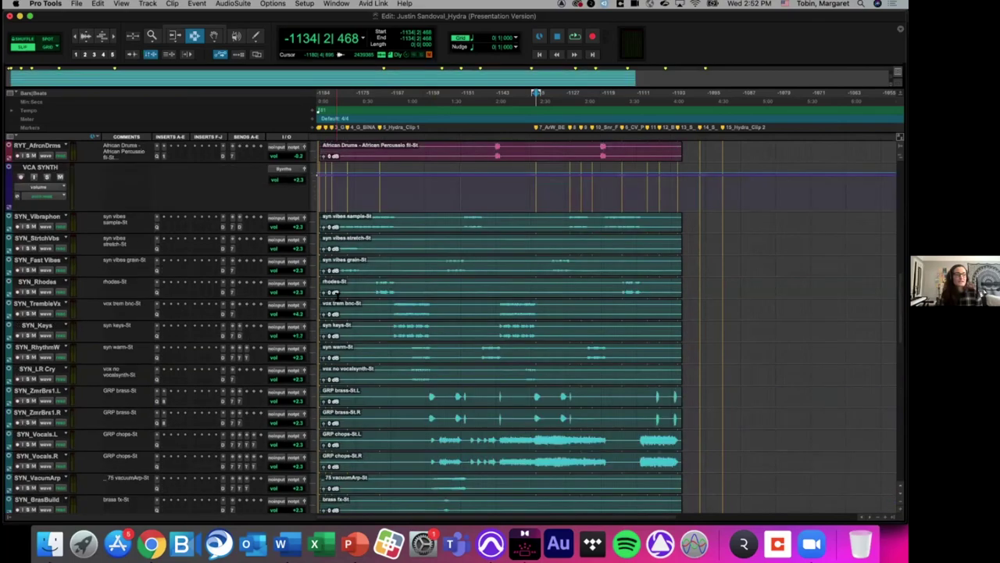
pyautogui.scroll(6, 336, 297)
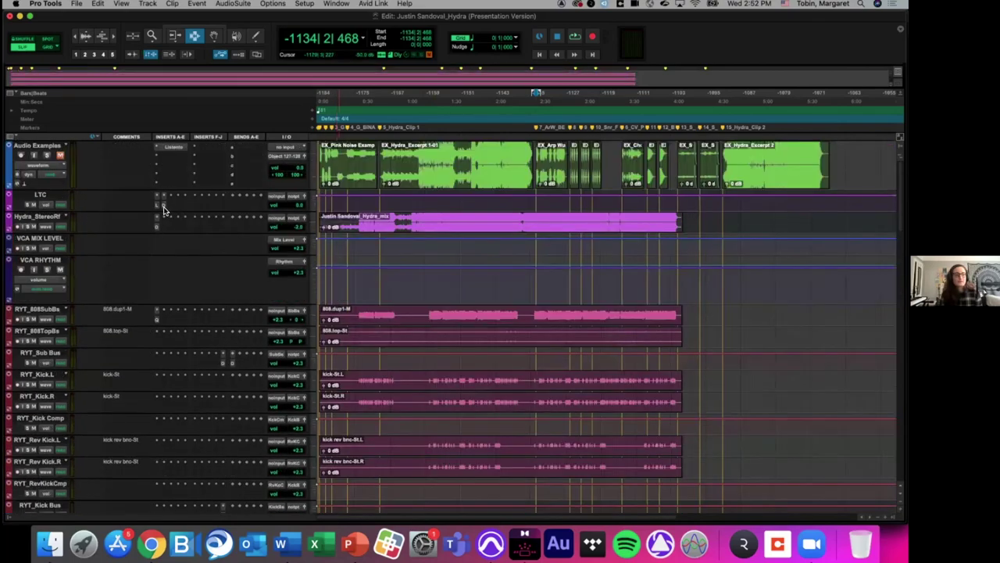
pyautogui.click(164, 208)
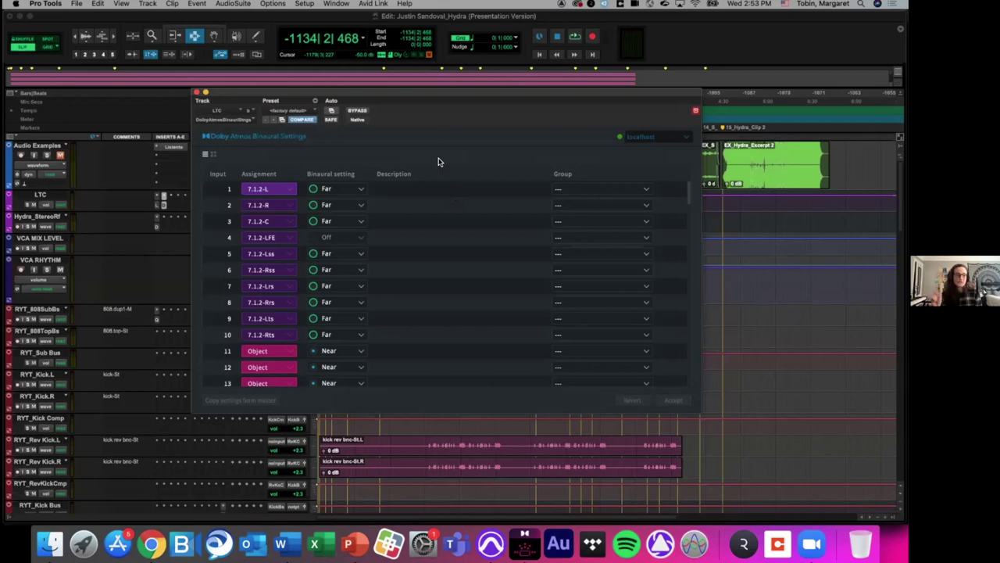
pyautogui.moveTo(394, 116); pyautogui.dragTo(273, 142)
pyautogui.scroll(-5, 255, 372)
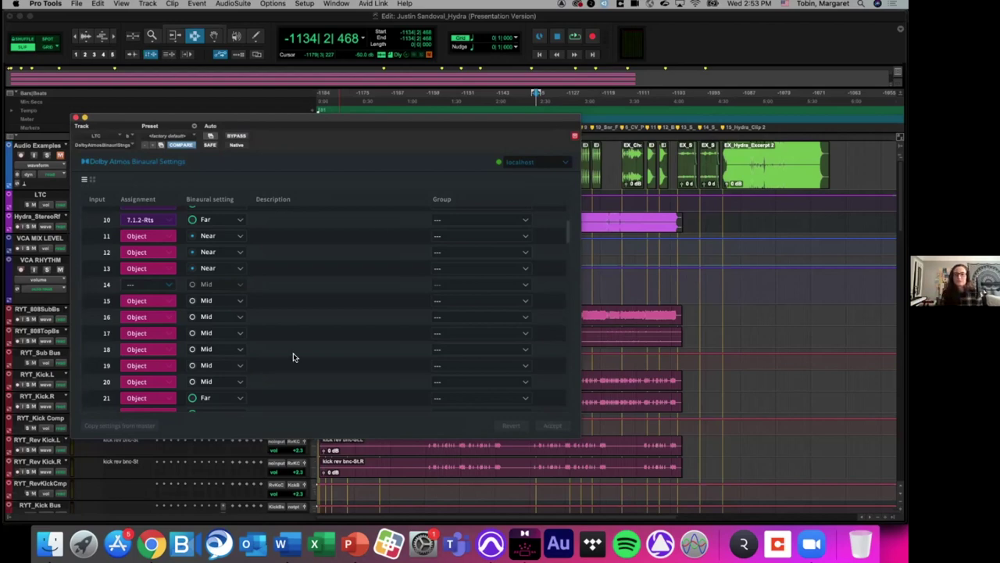
# Move the Binaural Settings window below the Audio Examples track and place the playback position at marker 8
pyautogui.moveTo(435, 117); pyautogui.dragTo(418, 164)
pyautogui.moveTo(536, 115); pyautogui.dragTo(571, 131)
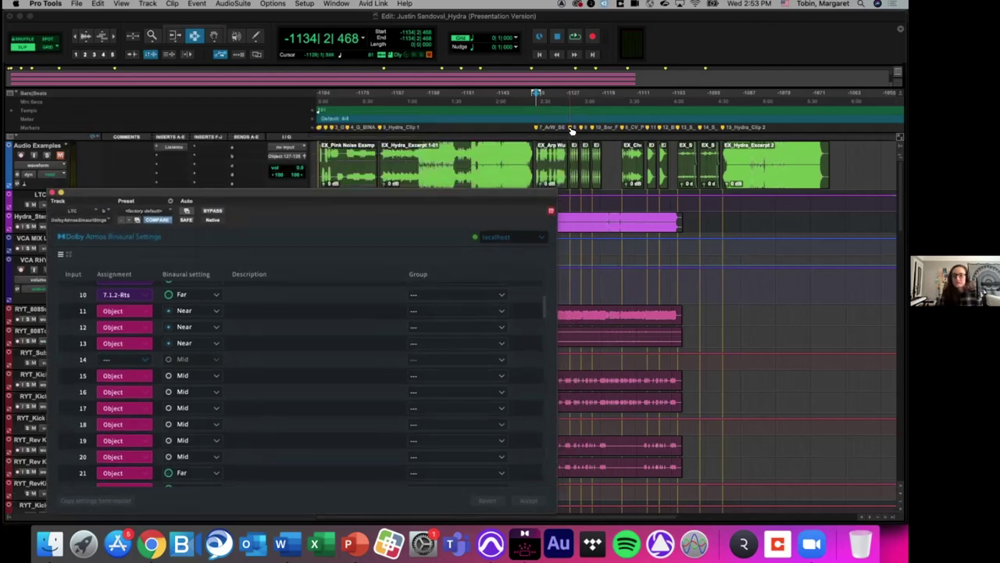
pyautogui.click(571, 130)
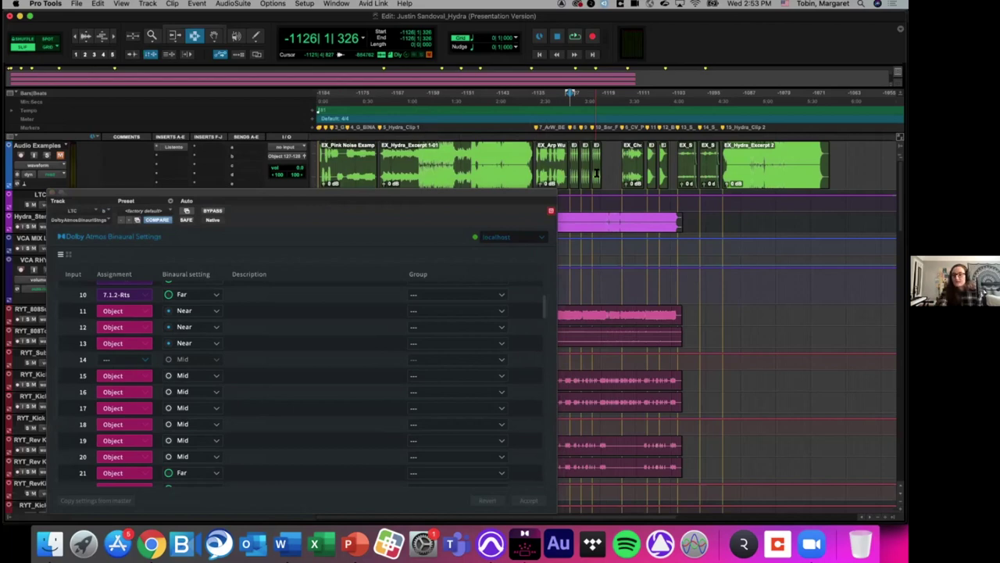
# Play the audio examples from markers 8, 10 and 9 in that order, stopping playback after each one
pyautogui.press('space')
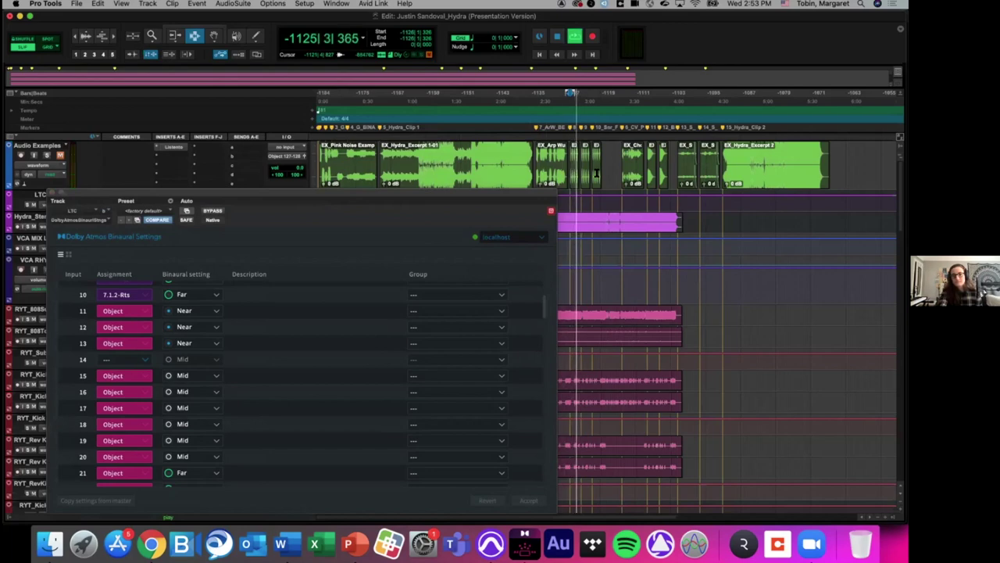
pyautogui.press('space')
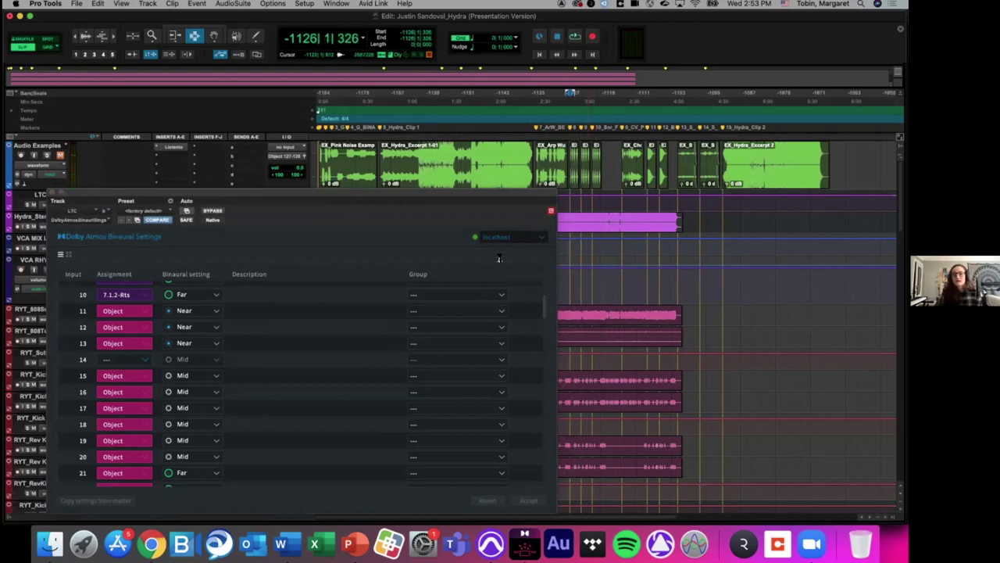
pyautogui.click(593, 140)
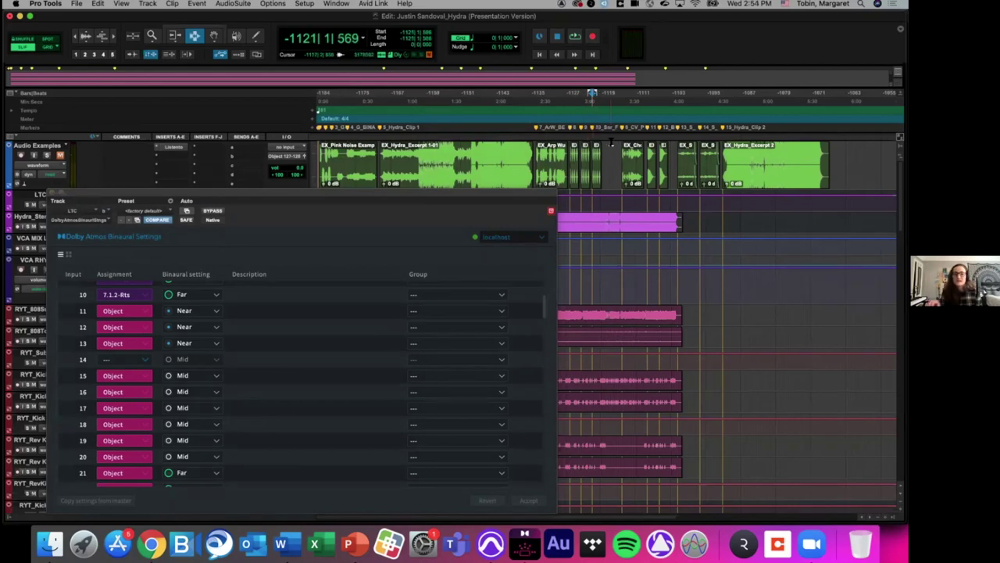
pyautogui.press('space')
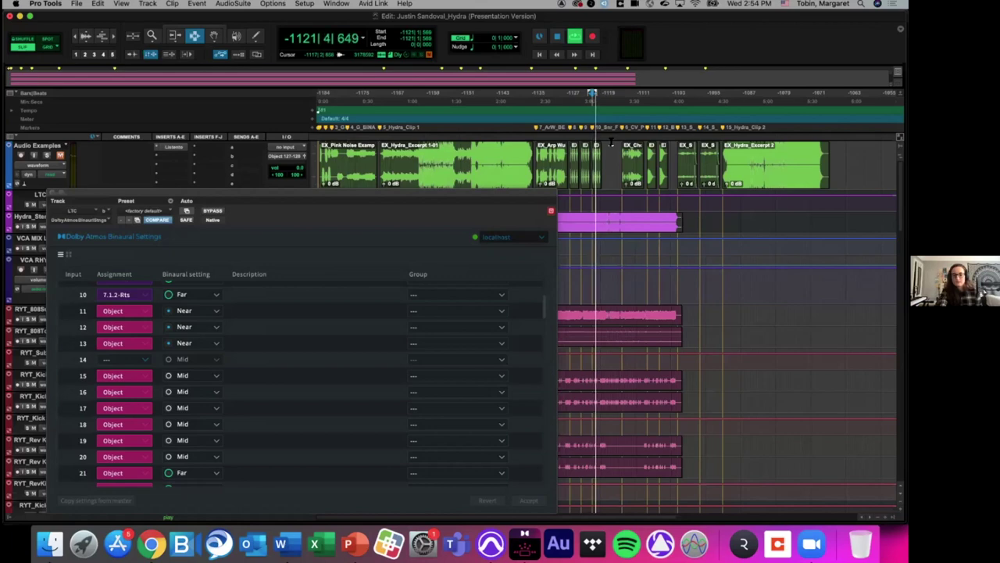
pyautogui.press('space')
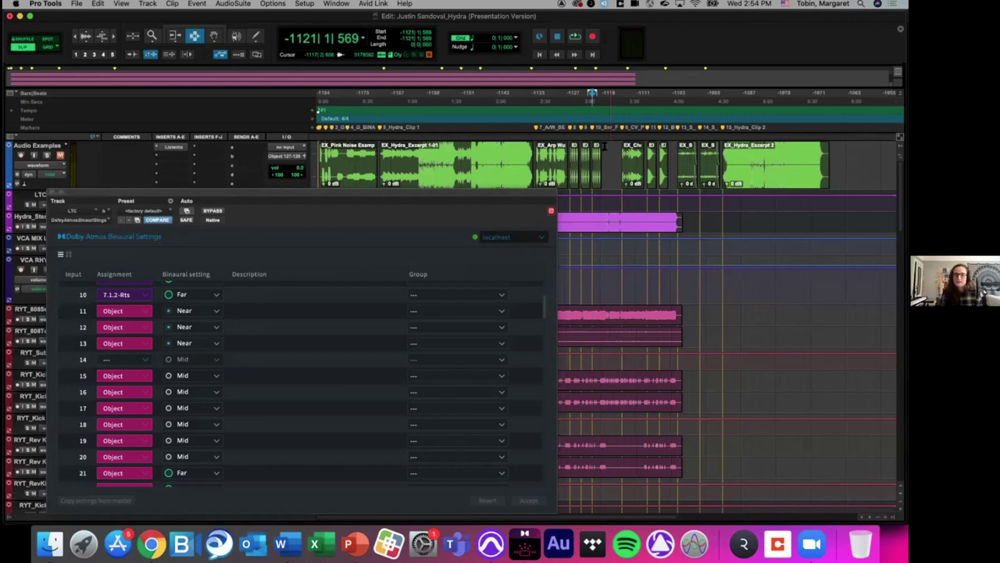
pyautogui.click(582, 130)
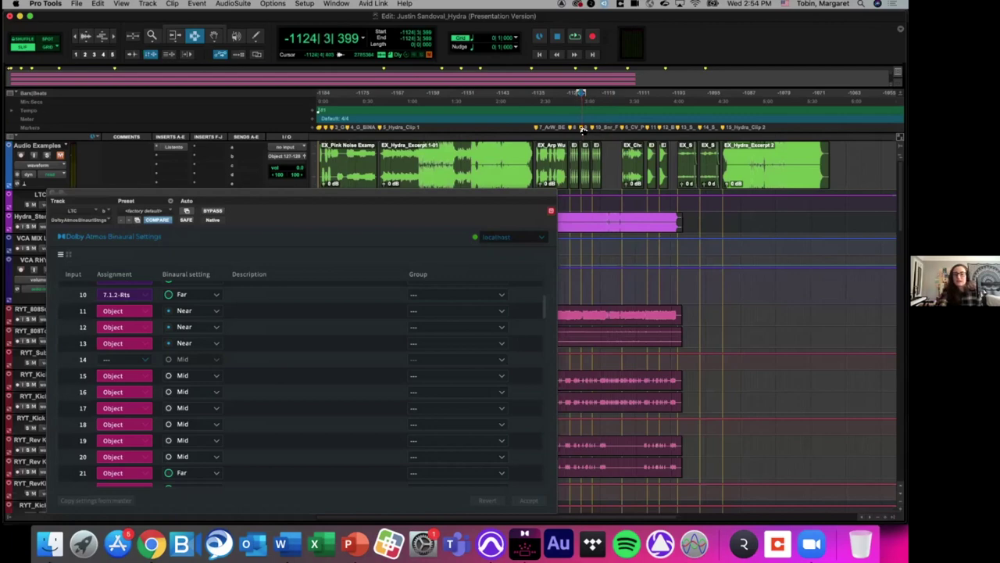
pyautogui.press('space')
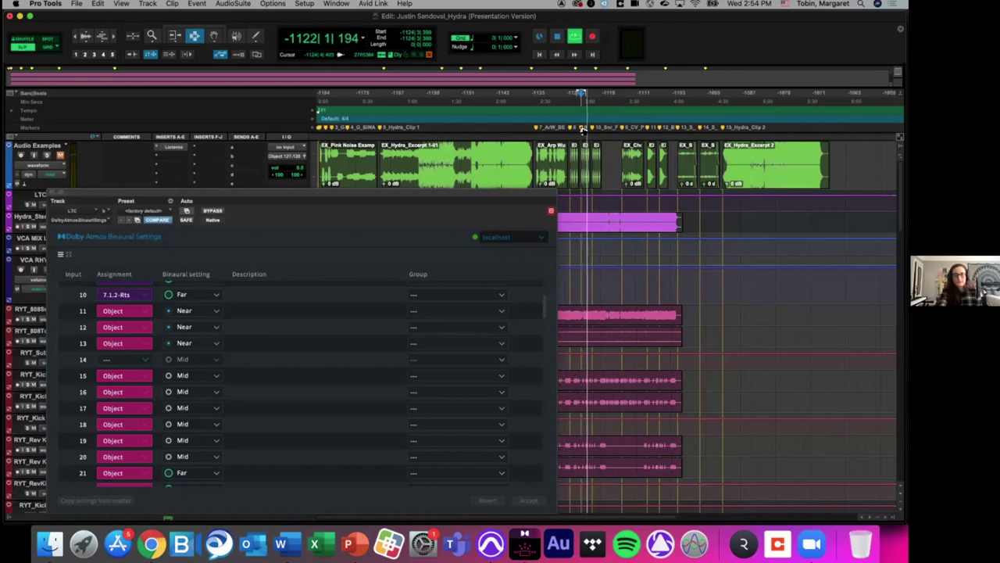
pyautogui.press('space')
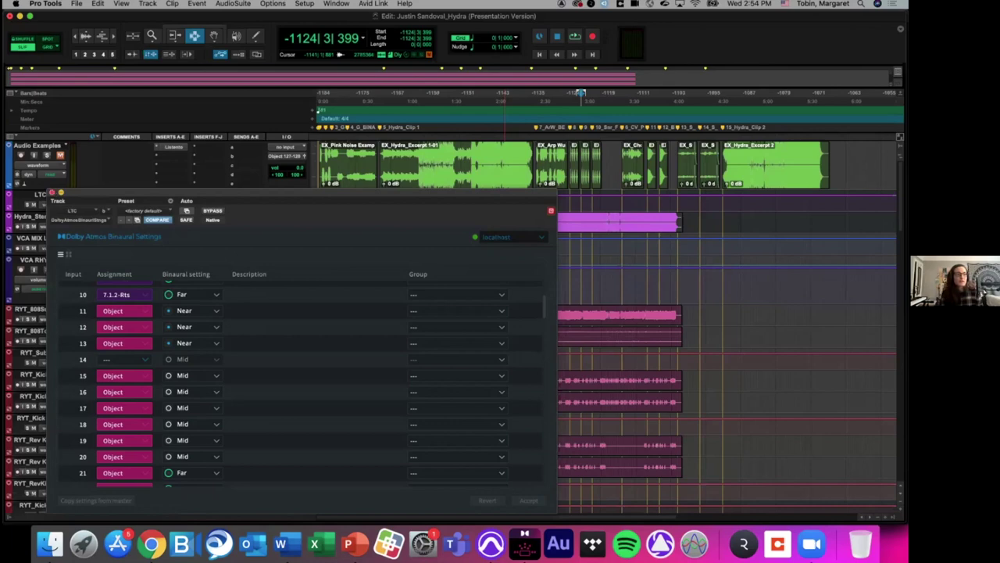
# Close and reopen the Binaural Settings plug-in on the LTC track, review the bed and object settings, and close it
pyautogui.click(51, 192)
pyautogui.click(165, 206)
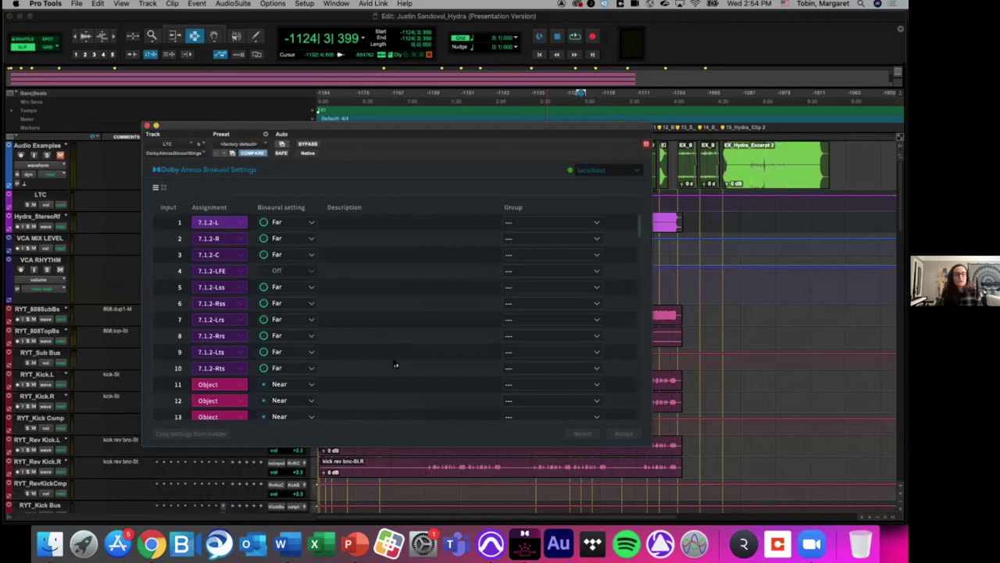
pyautogui.scroll(-5, 396, 365)
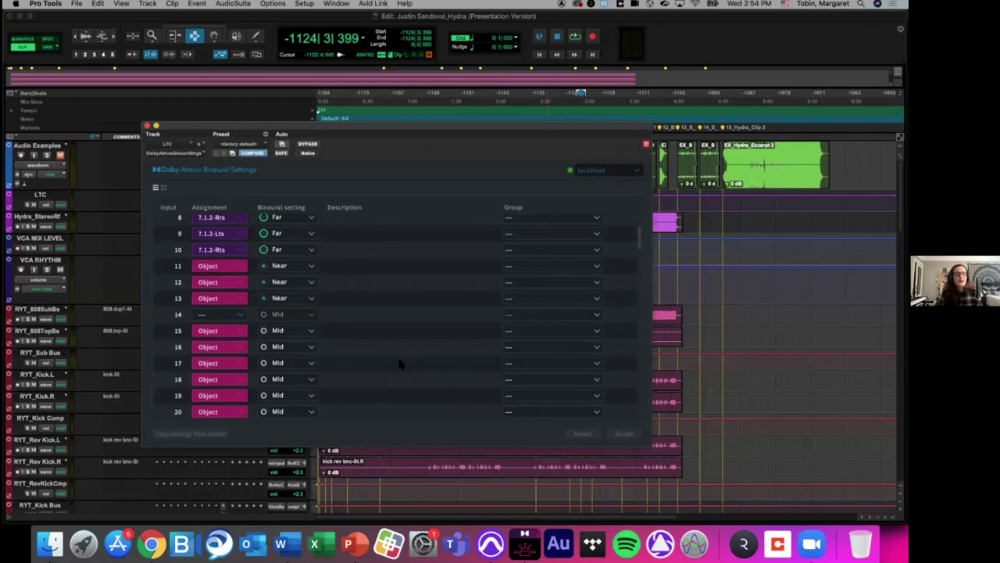
pyautogui.scroll(-3, 399, 364)
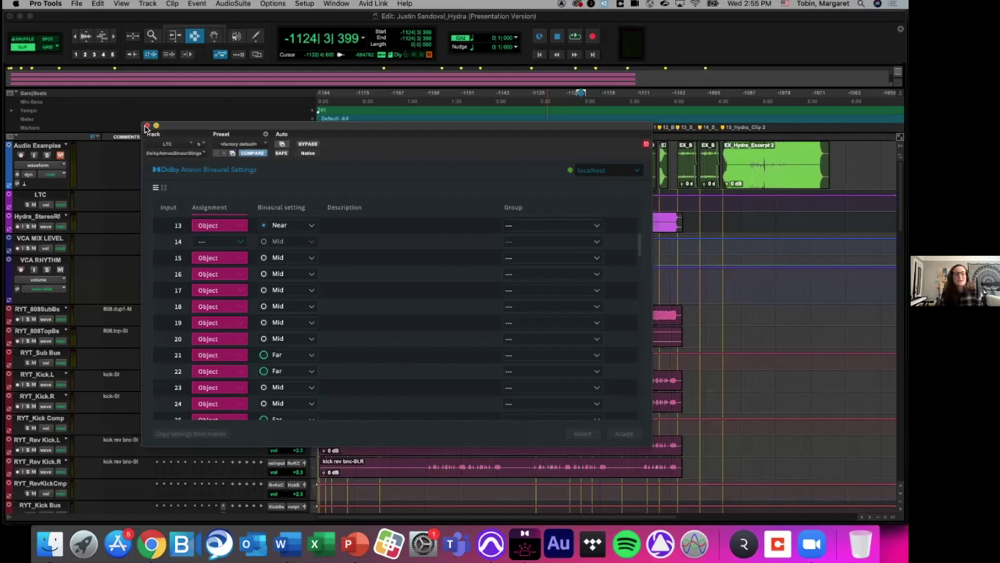
pyautogui.click(145, 127)
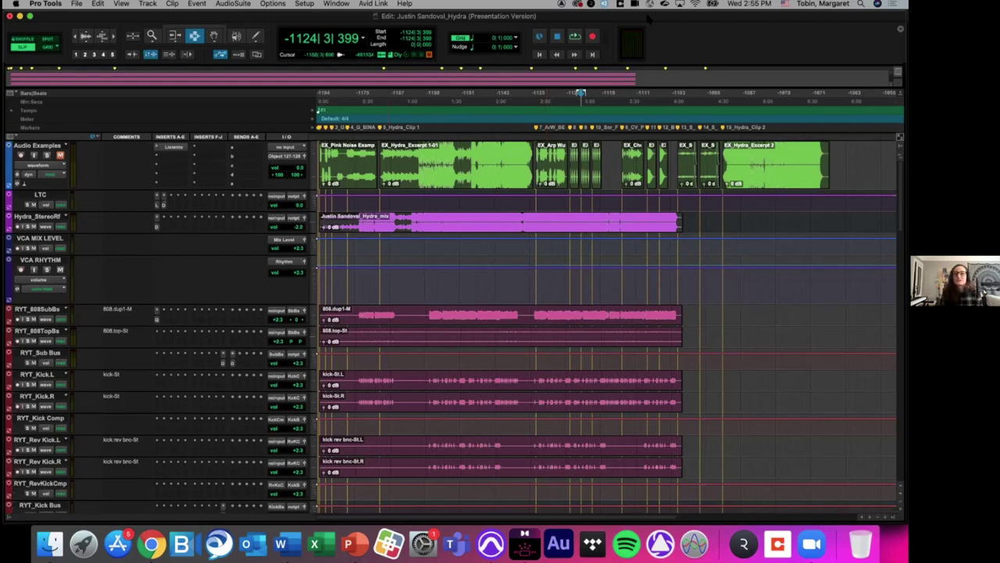
# Switch to the Mix window and review the Pro-Q 3 EQ curves on the SYN vibraphone, Fast Vibes and Rhodes tracks
pyautogui.click(336, 4)
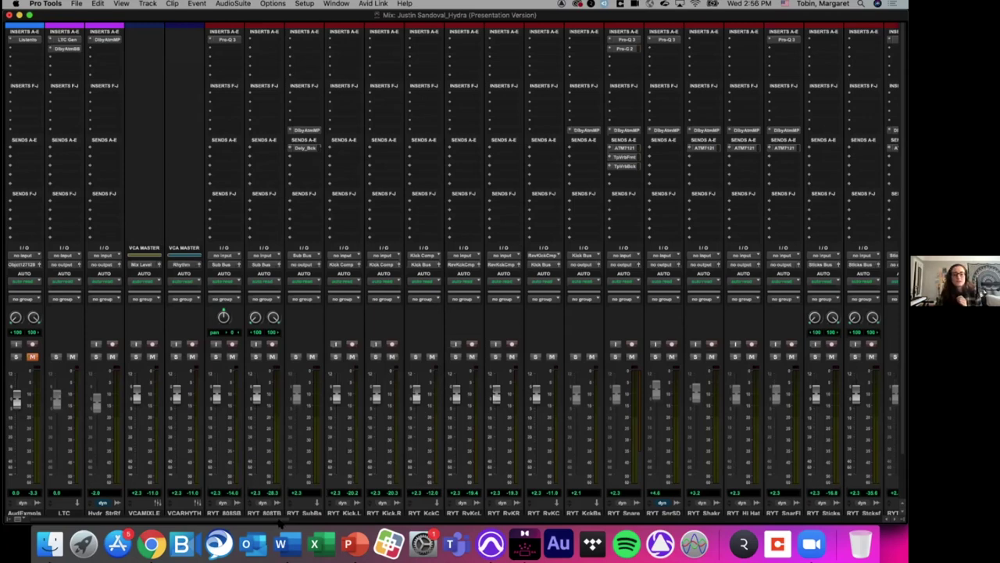
pyautogui.hscroll(3, 279, 526)
pyautogui.moveTo(321, 525); pyautogui.dragTo(436, 525)
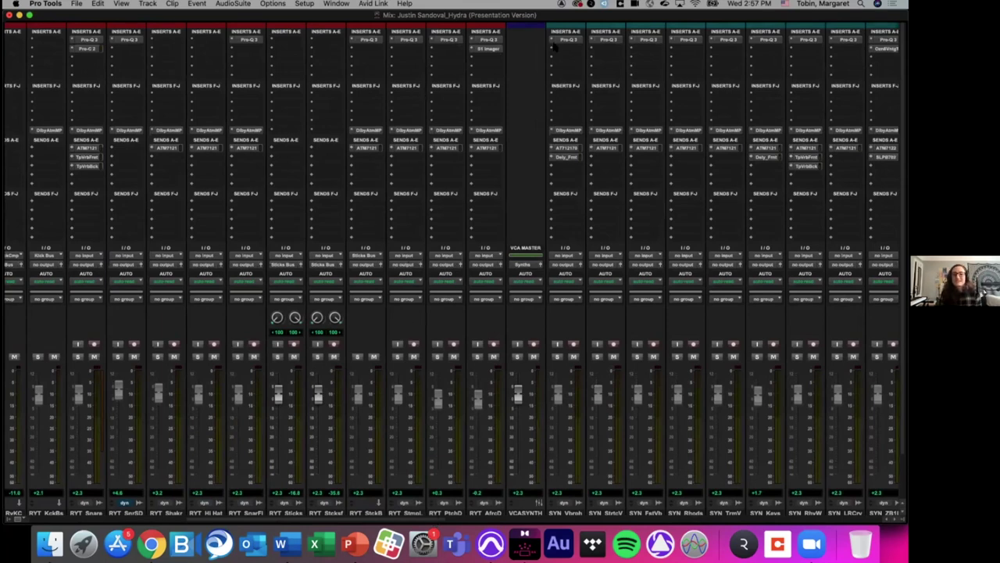
pyautogui.click(603, 39)
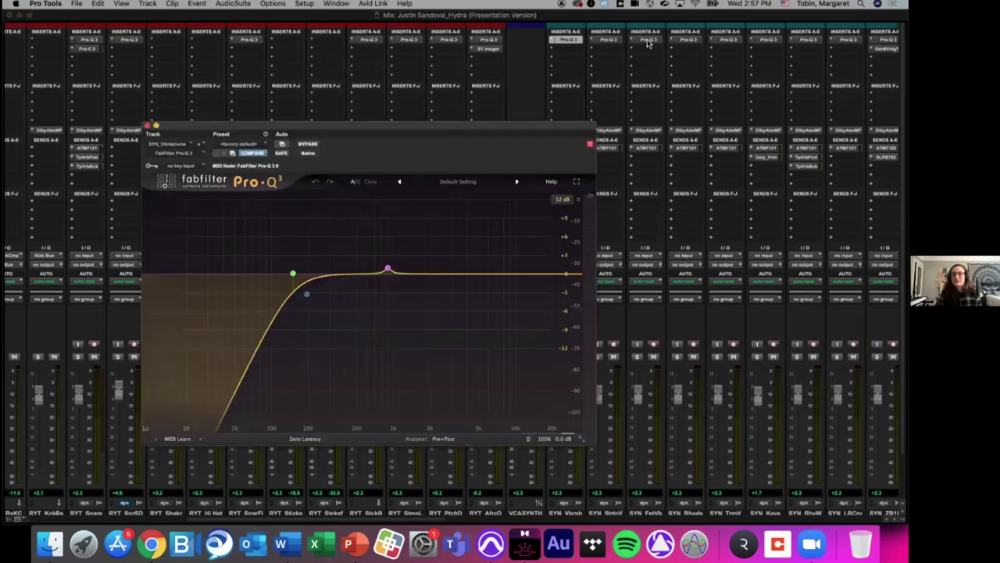
pyautogui.click(688, 41)
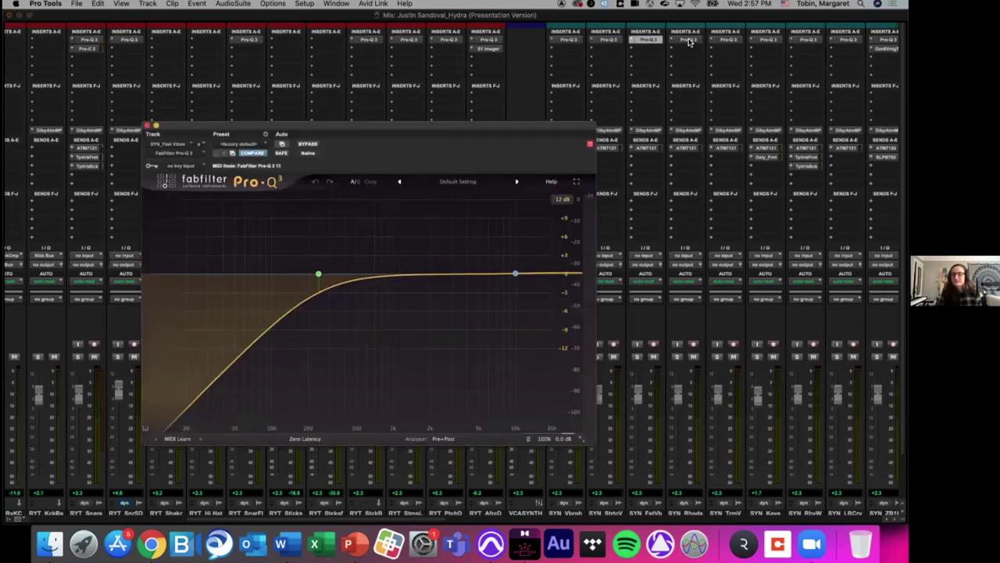
pyautogui.click(688, 41)
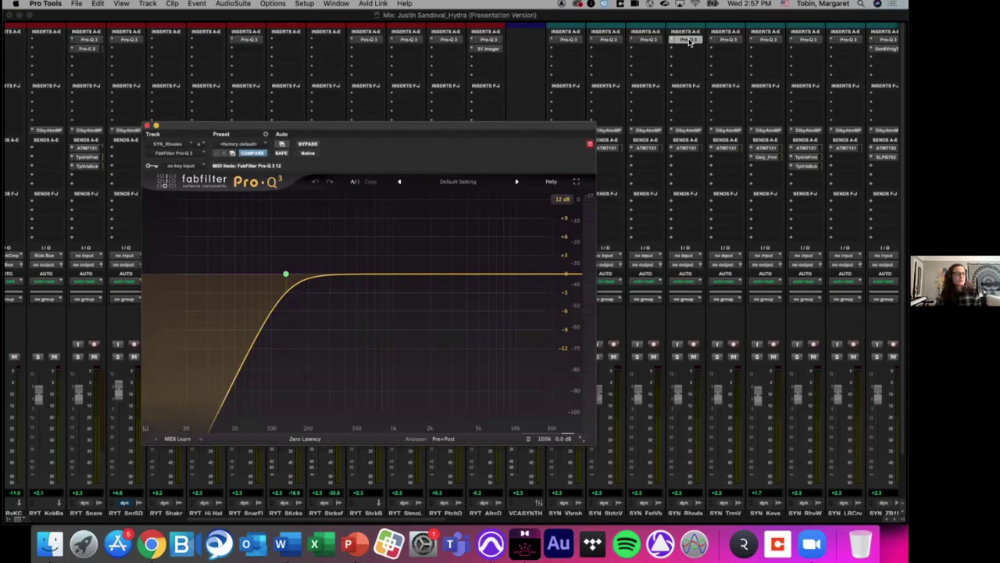
# Open the Pro-C 2 compressor on the RYT_Snare track, look over its settings, and close it
pyautogui.click(89, 50)
pyautogui.click(89, 50)
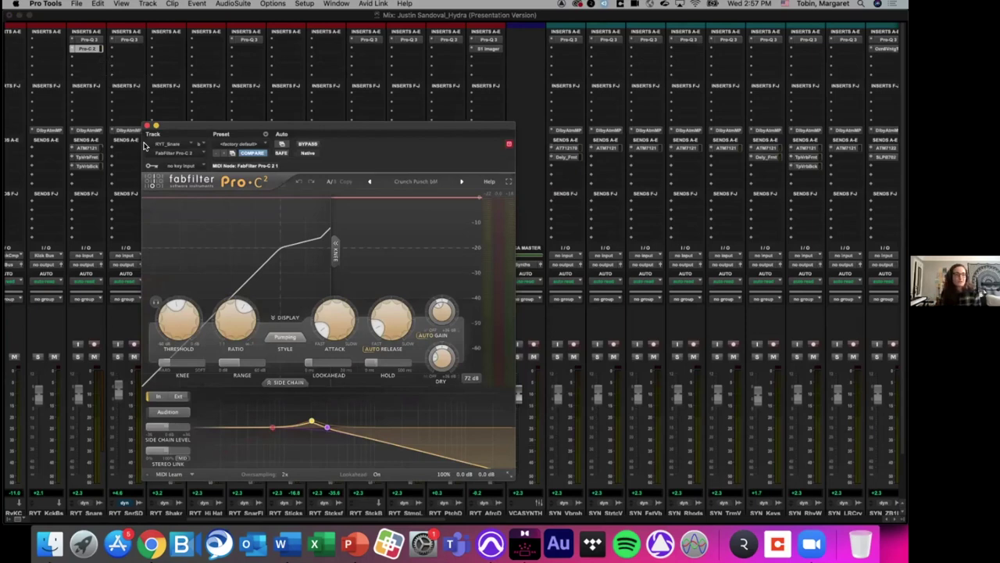
pyautogui.press('super+w')
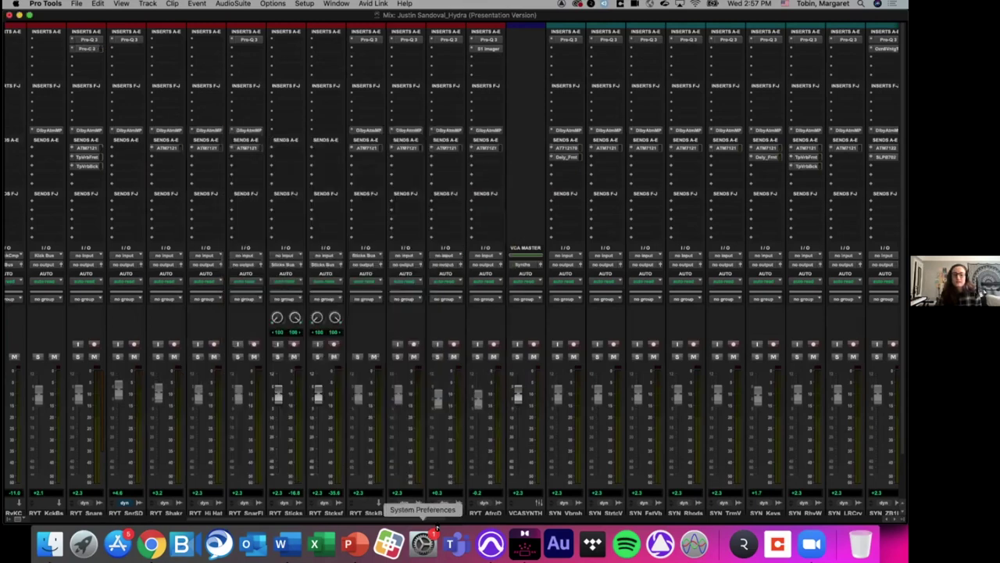
# Inspect the S1 Imager on the RYT African drums track and Ozone Vintage Tape on SYN_ZmrBrs1.L, and close the plug-in window
pyautogui.hscroll(8, 485, 525)
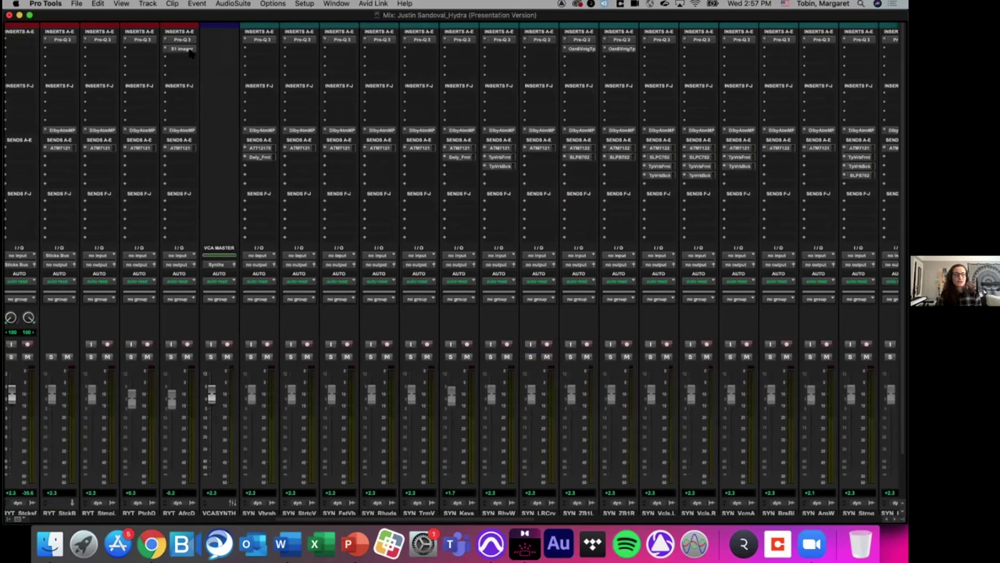
pyautogui.click(188, 49)
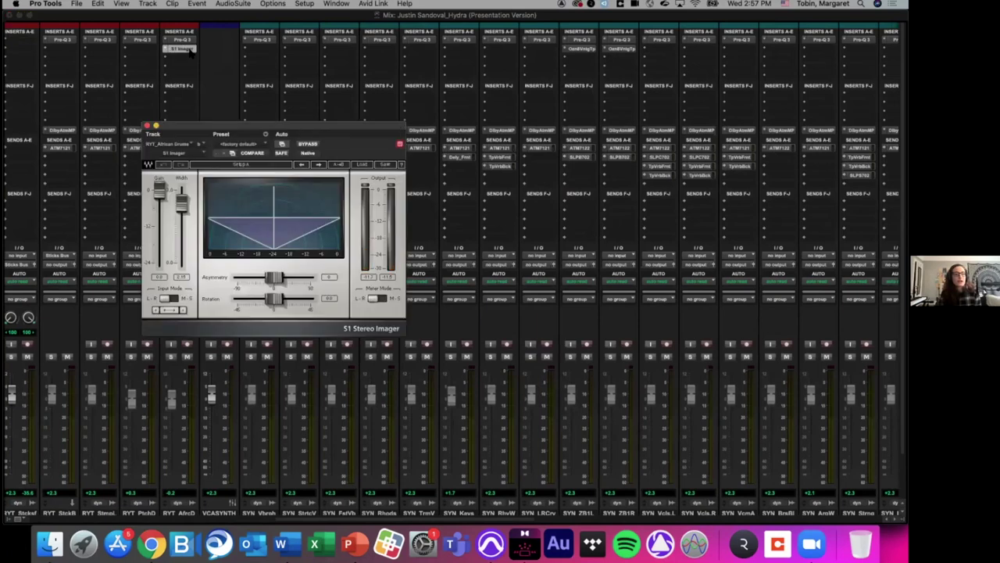
pyautogui.click(579, 50)
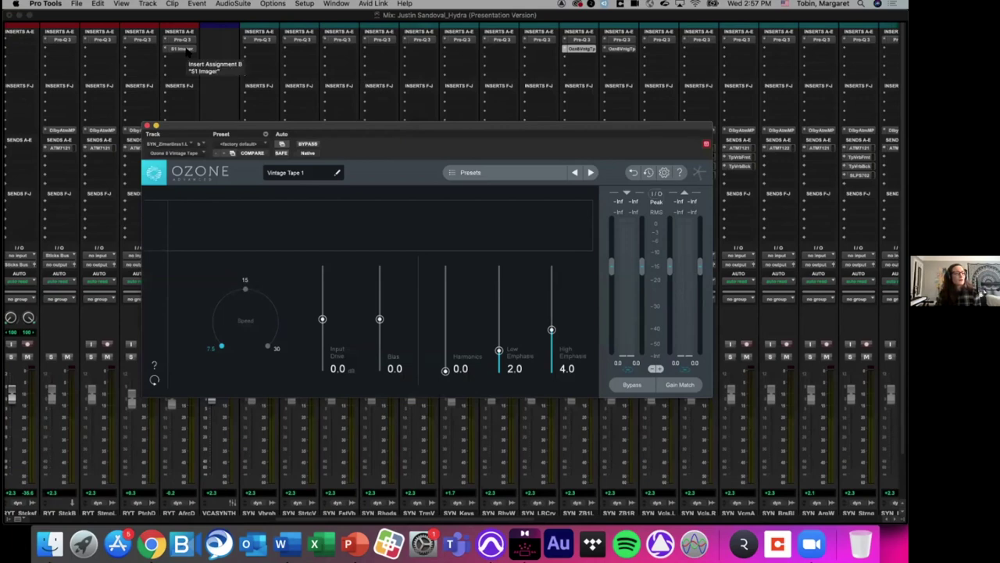
pyautogui.click(186, 49)
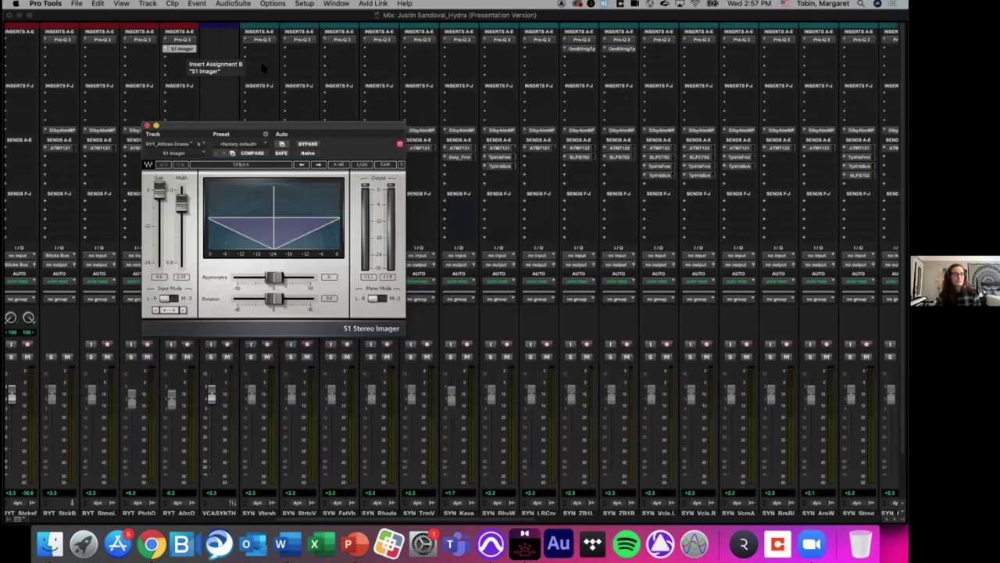
pyautogui.moveTo(320, 125); pyautogui.dragTo(373, 104)
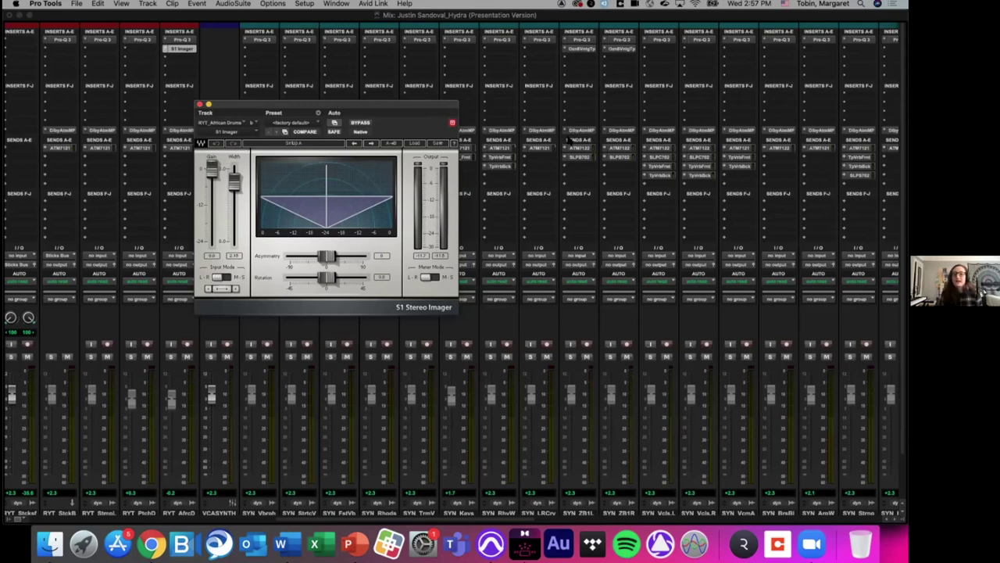
pyautogui.click(576, 53)
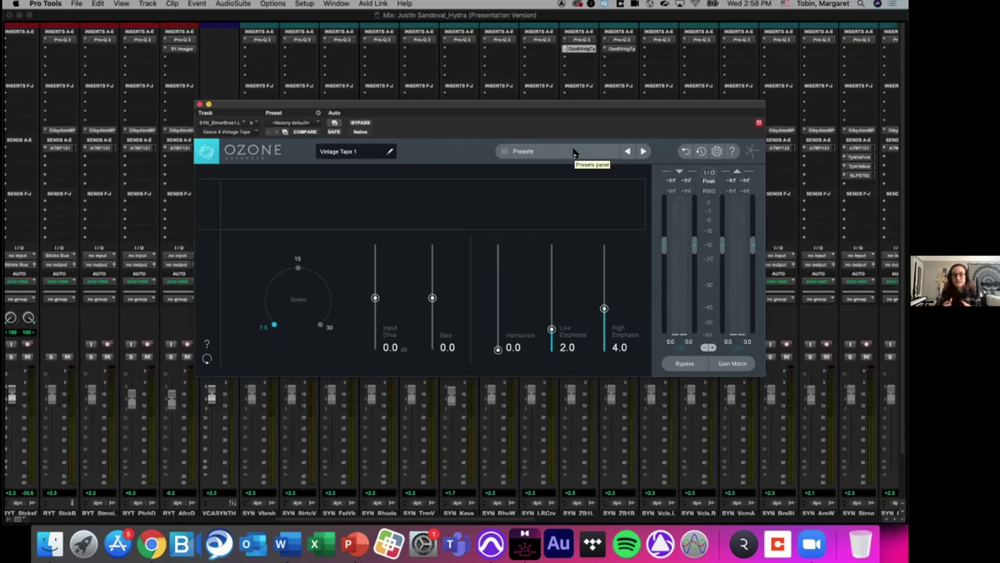
pyautogui.click(198, 104)
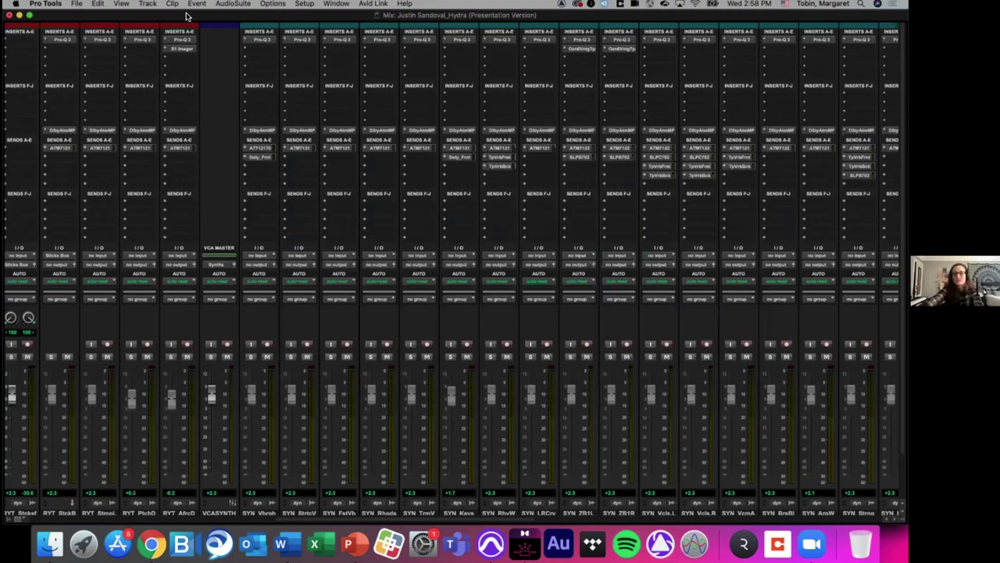
# Return to the Edit window and open the Stratus 3D reverb on the ATMOS7.1.2Verb1 track to examine its settings
pyautogui.press('super+equal')
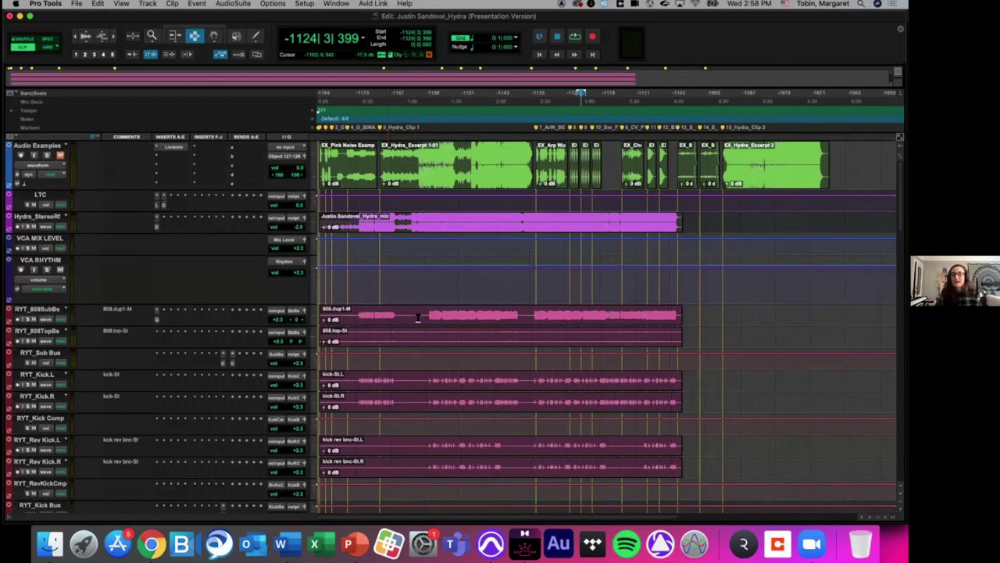
pyautogui.scroll(-5, 418, 318)
pyautogui.scroll(-15, 418, 318)
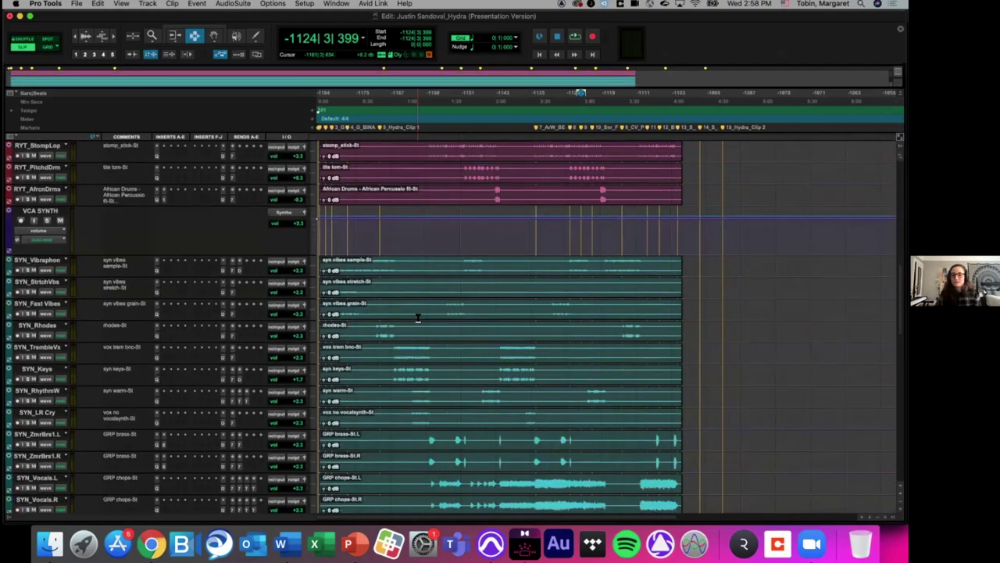
pyautogui.scroll(-12, 418, 318)
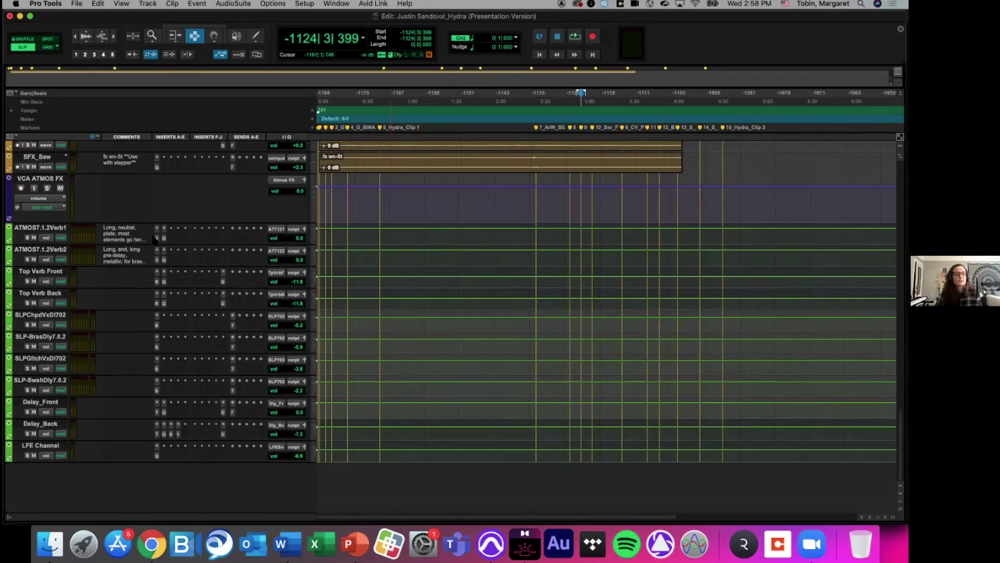
pyautogui.click(157, 239)
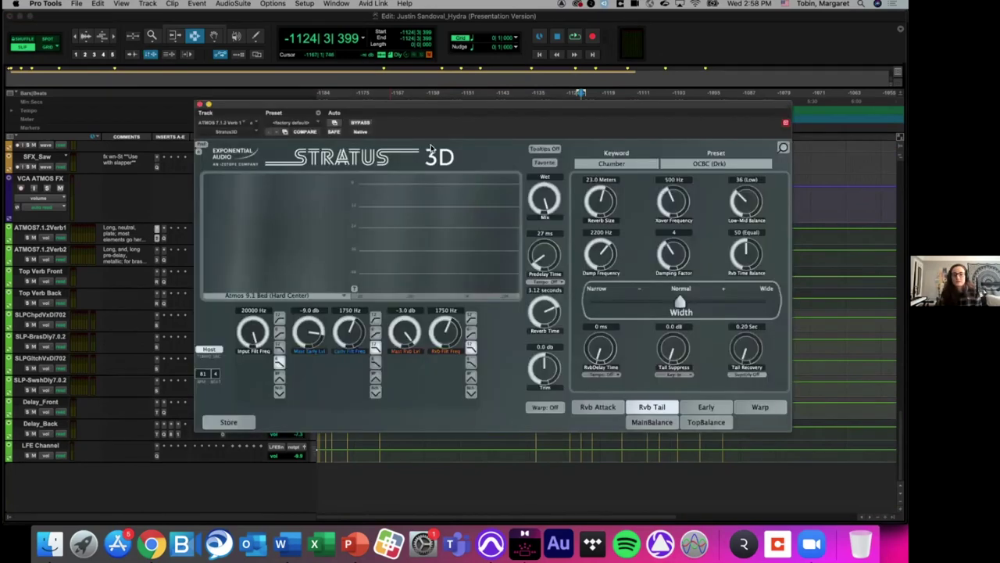
pyautogui.moveTo(515, 103); pyautogui.dragTo(482, 109)
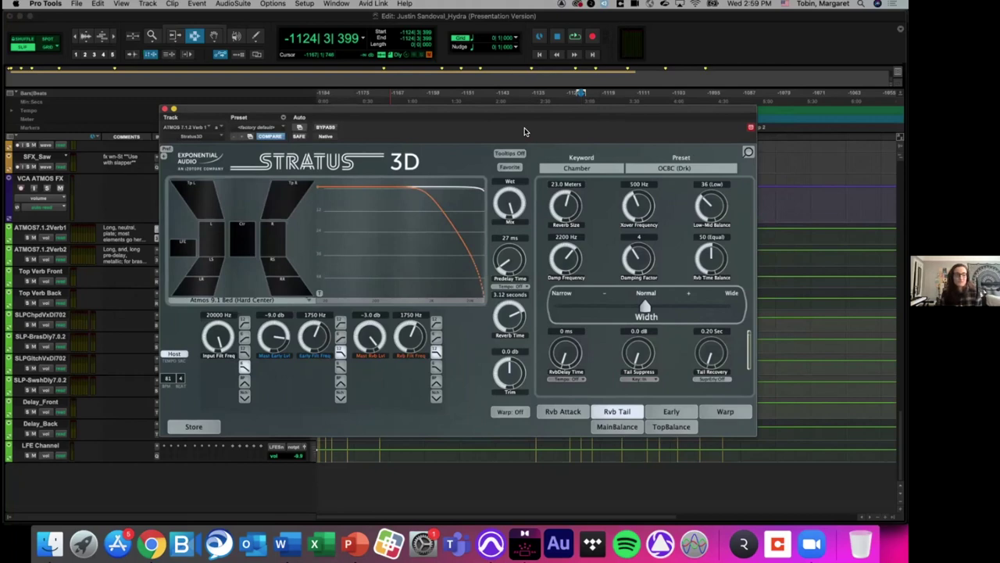
pyautogui.moveTo(356, 114); pyautogui.dragTo(413, 98)
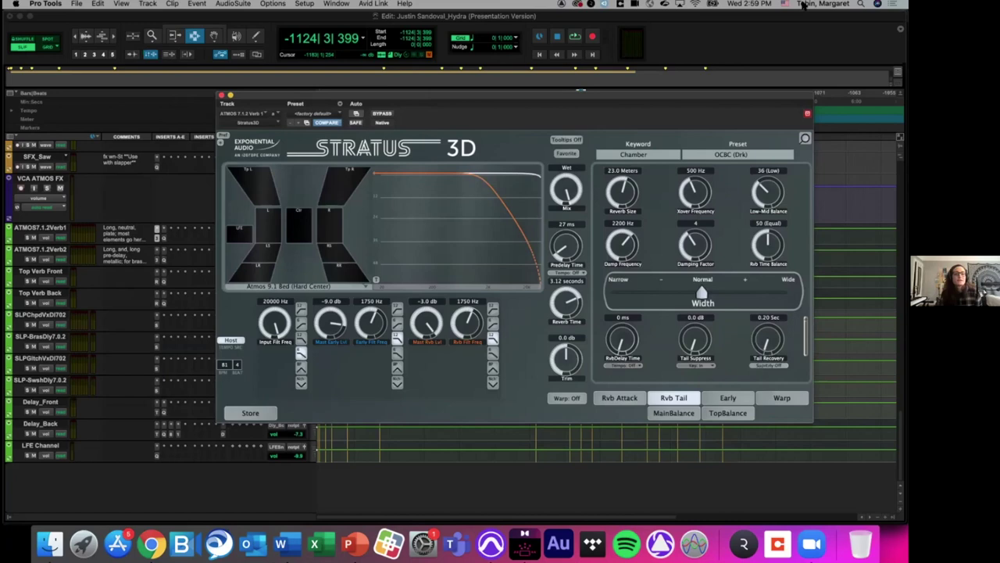
# Examine the Stratus 3D reverb settings on the ATMOS7.1.2Verb2 track and close the plug-in
pyautogui.moveTo(525, 99); pyautogui.dragTo(515, 101)
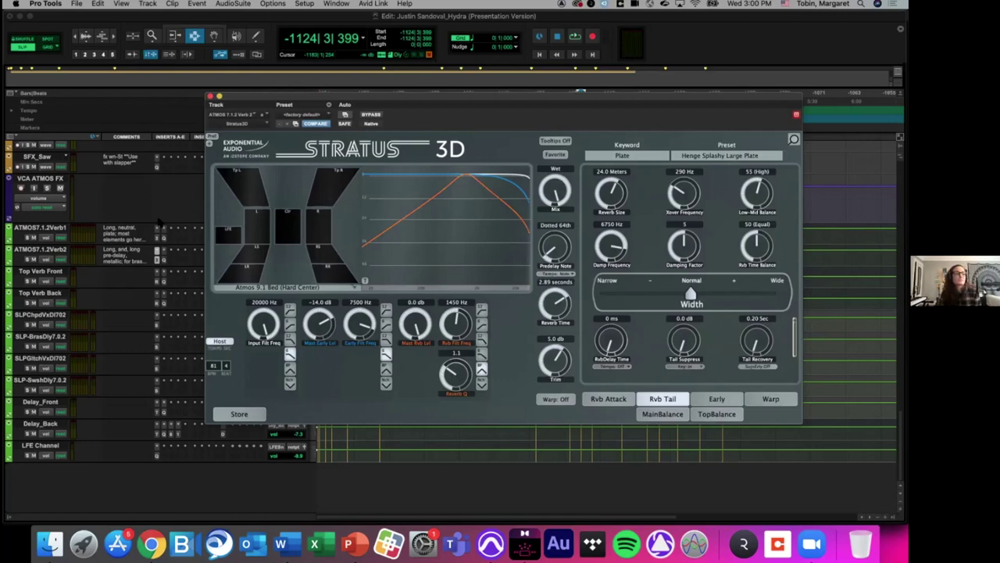
pyautogui.moveTo(432, 99); pyautogui.dragTo(390, 106)
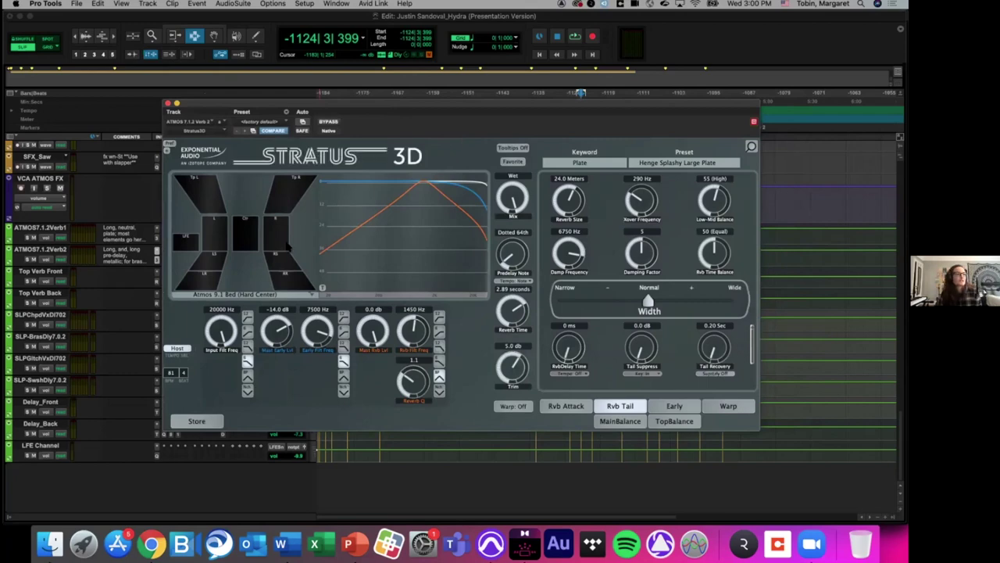
pyautogui.click(167, 102)
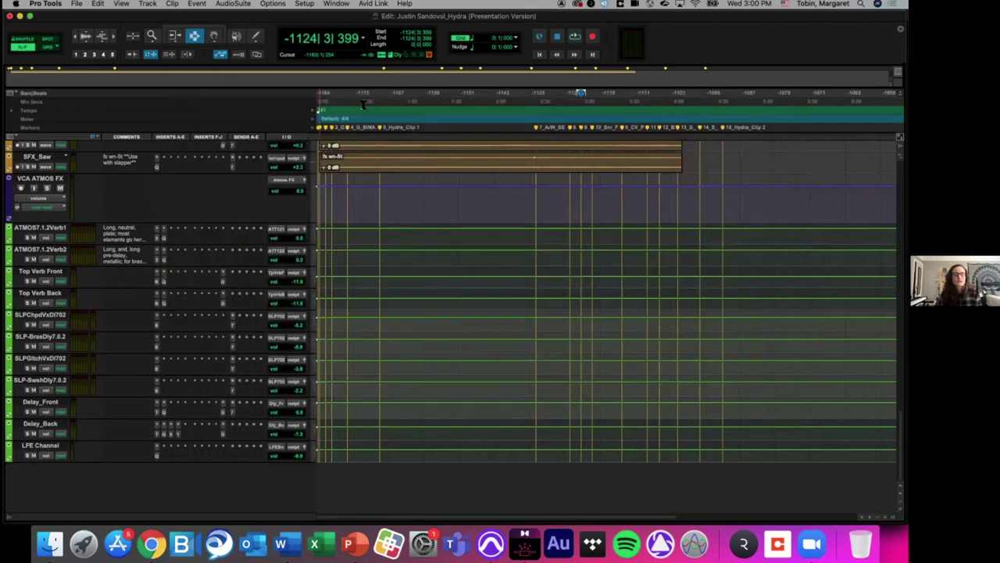
# Play the audio examples at markers 11 and 12, stopping playback after each one
pyautogui.click(649, 129)
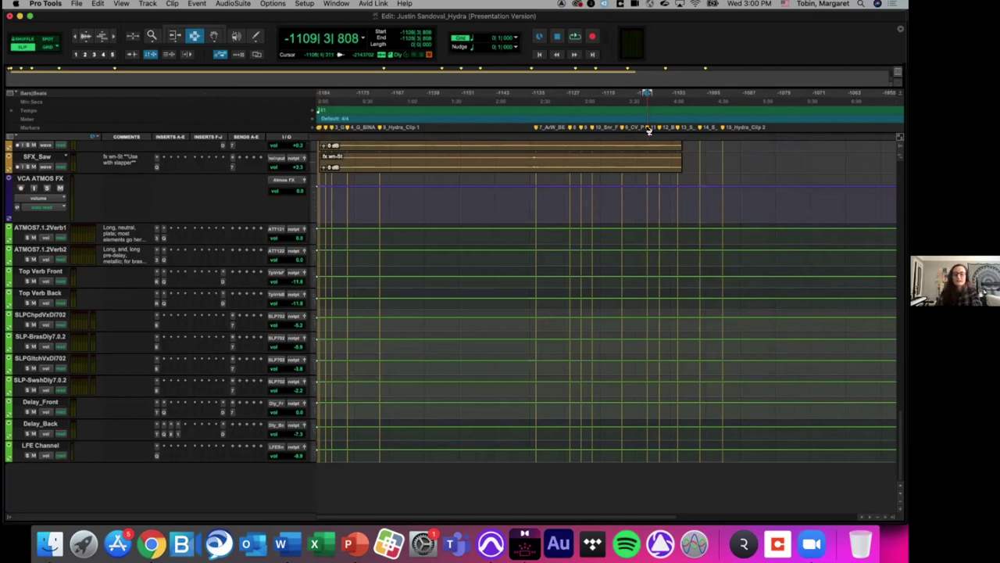
pyautogui.press('space')
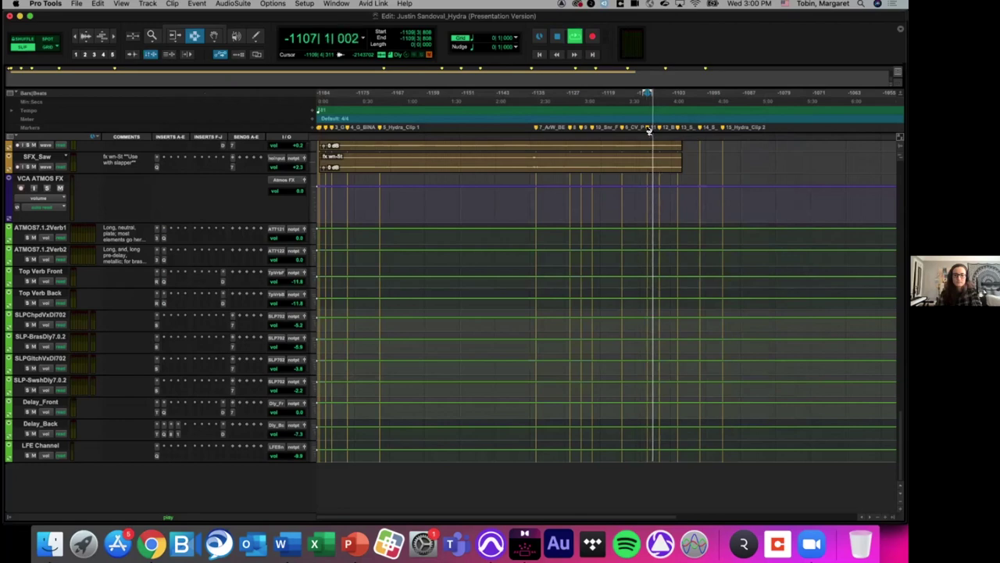
pyautogui.press('space')
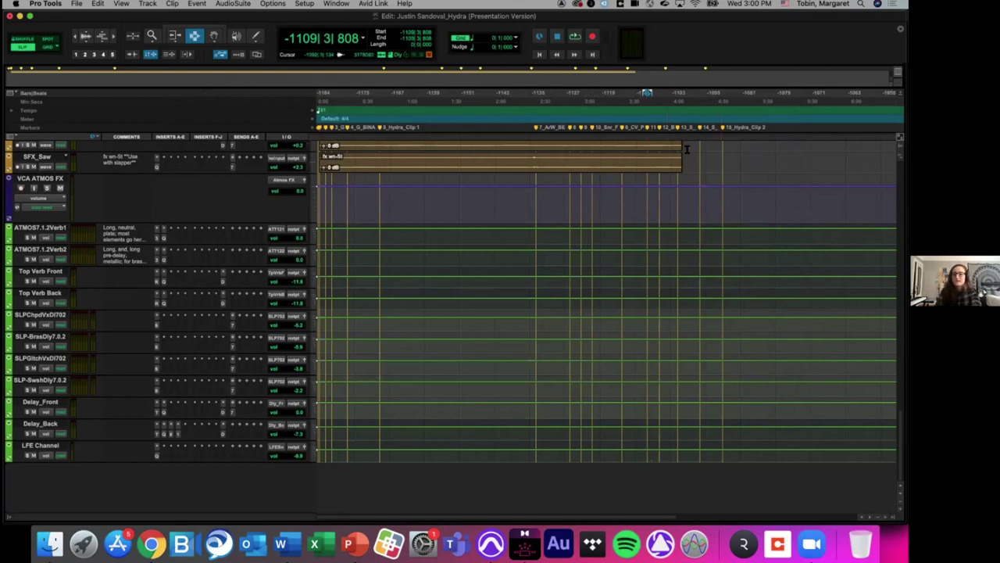
pyautogui.click(663, 129)
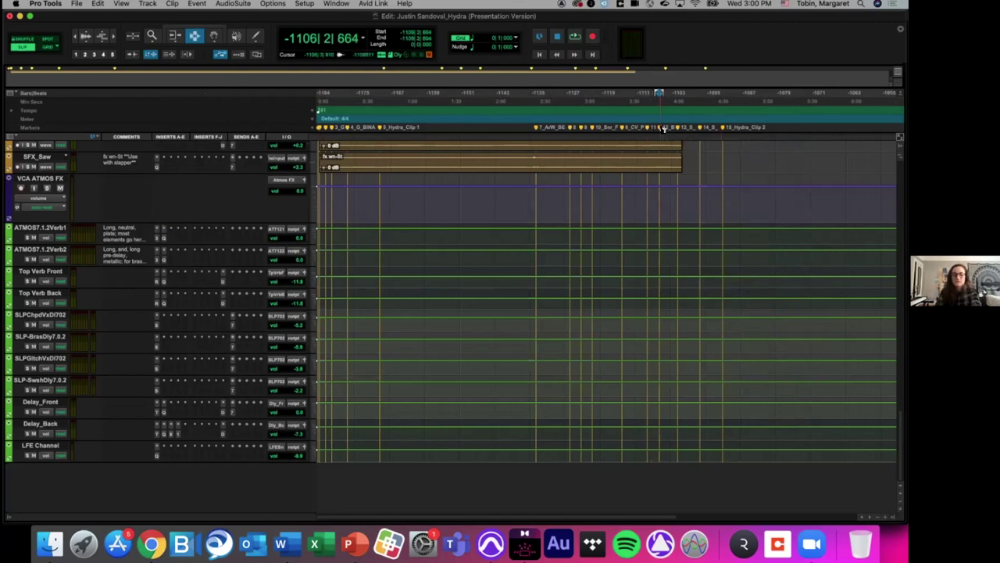
pyautogui.press('space')
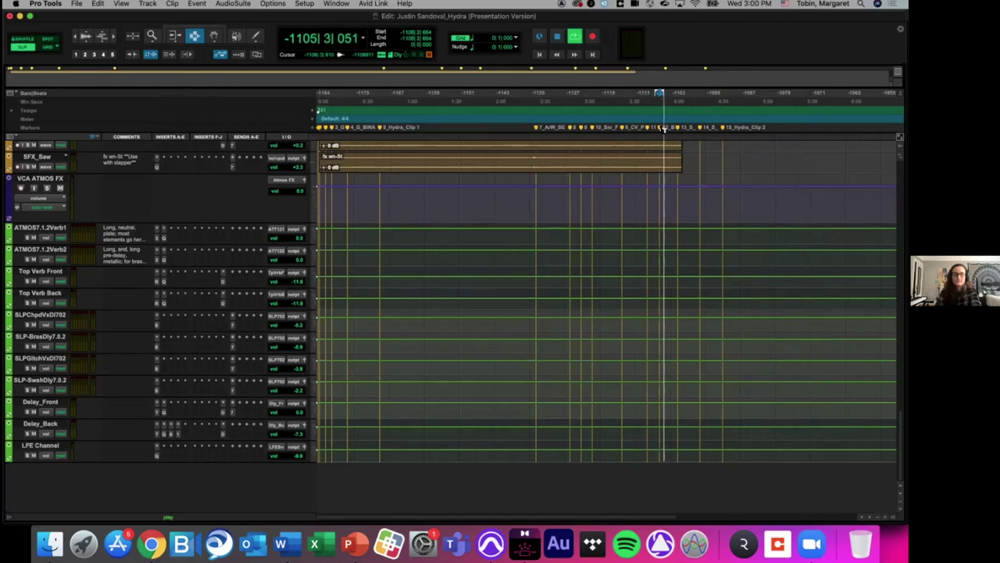
pyautogui.press('space')
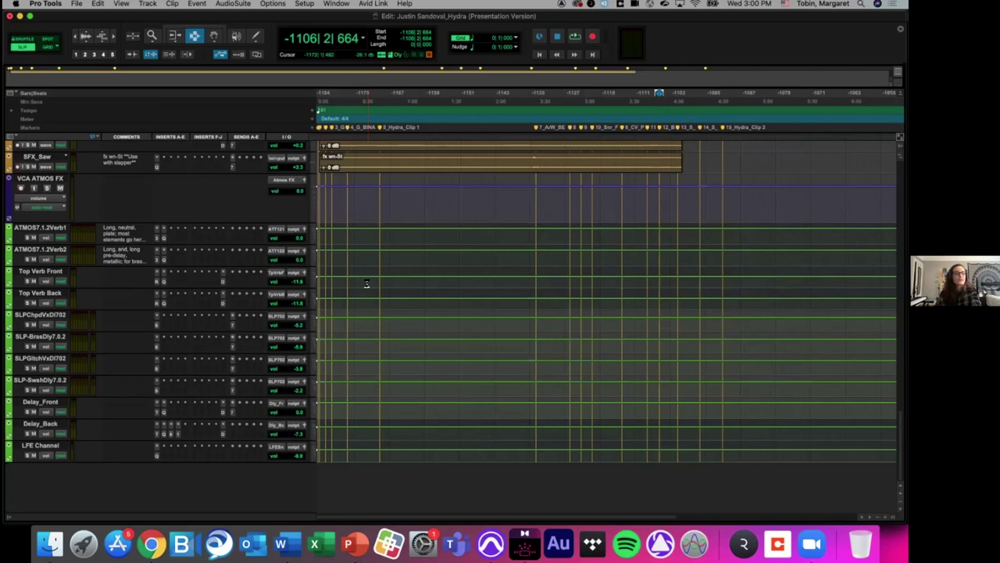
# Examine the Pro-R reverb and the Dolby Atmos Music Panner placement on the Top Verb Front and Back tracks, and close the plug-in
pyautogui.click(157, 283)
pyautogui.moveTo(399, 110); pyautogui.dragTo(530, 94)
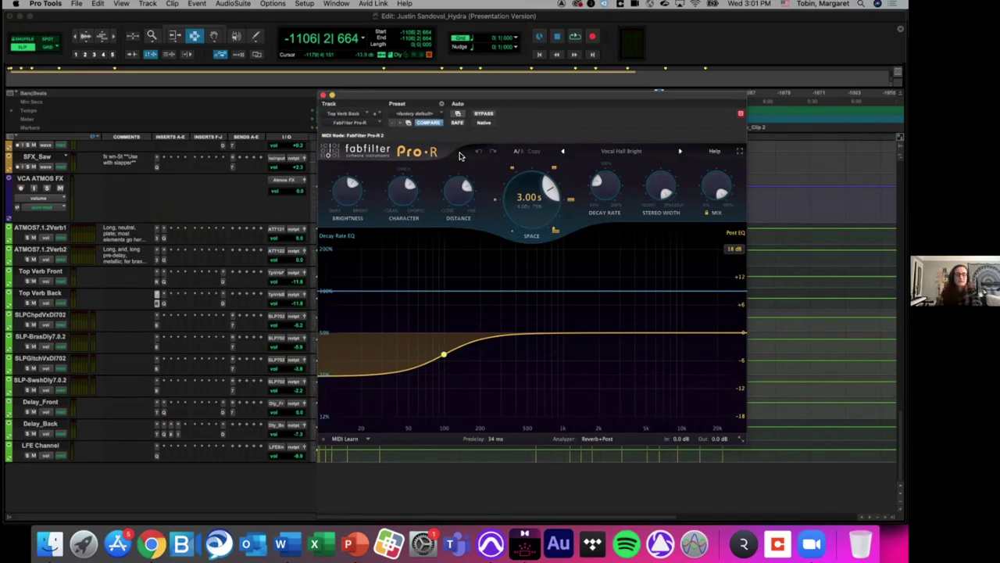
pyautogui.click(222, 283)
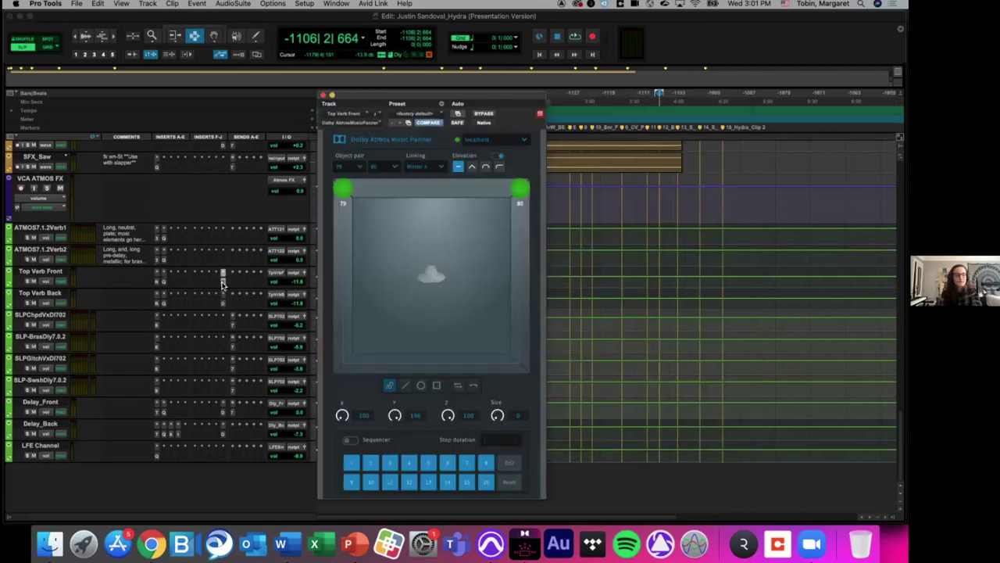
pyautogui.moveTo(401, 105); pyautogui.dragTo(495, 70)
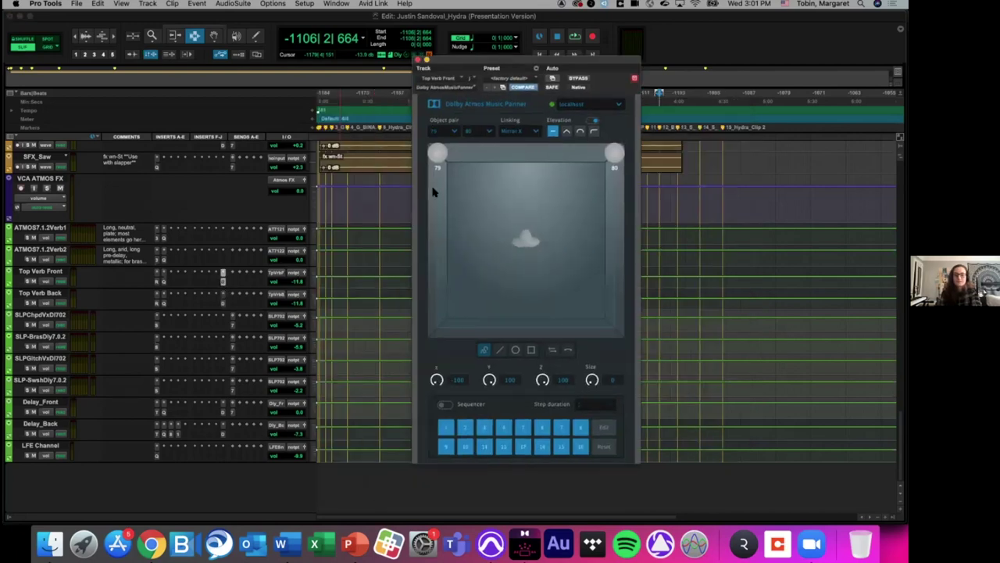
pyautogui.click(223, 297)
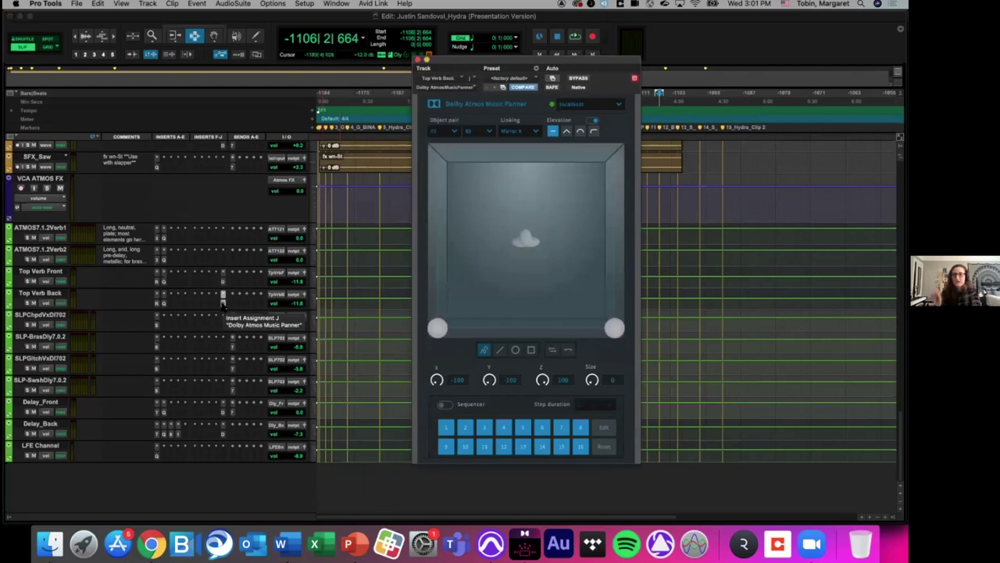
pyautogui.click(418, 61)
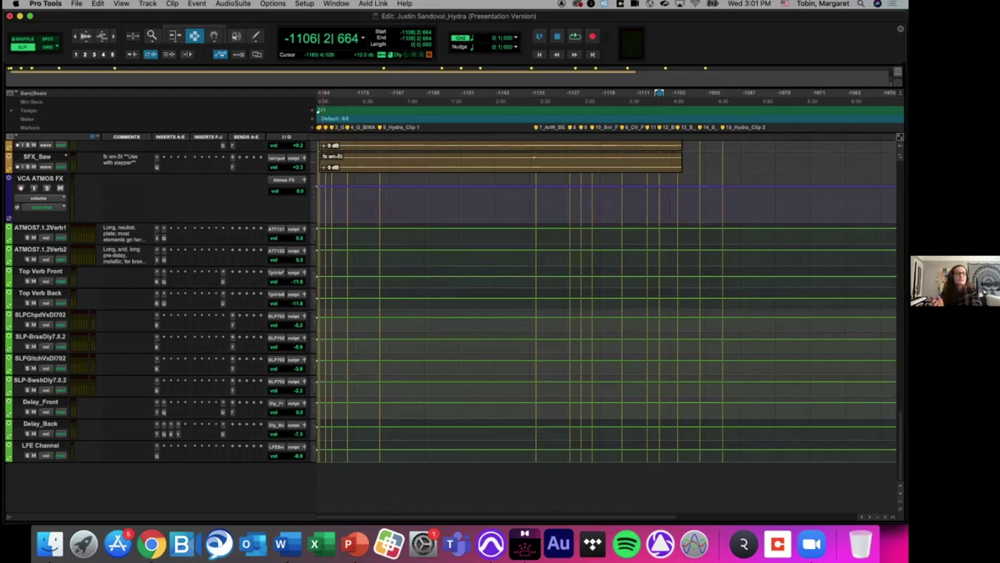
# Inspect Timeless 2 on Delay_Front and the Dolby Atmos Music Panner on Delay_Front and Delay_Back, and close the plug-in
pyautogui.click(157, 411)
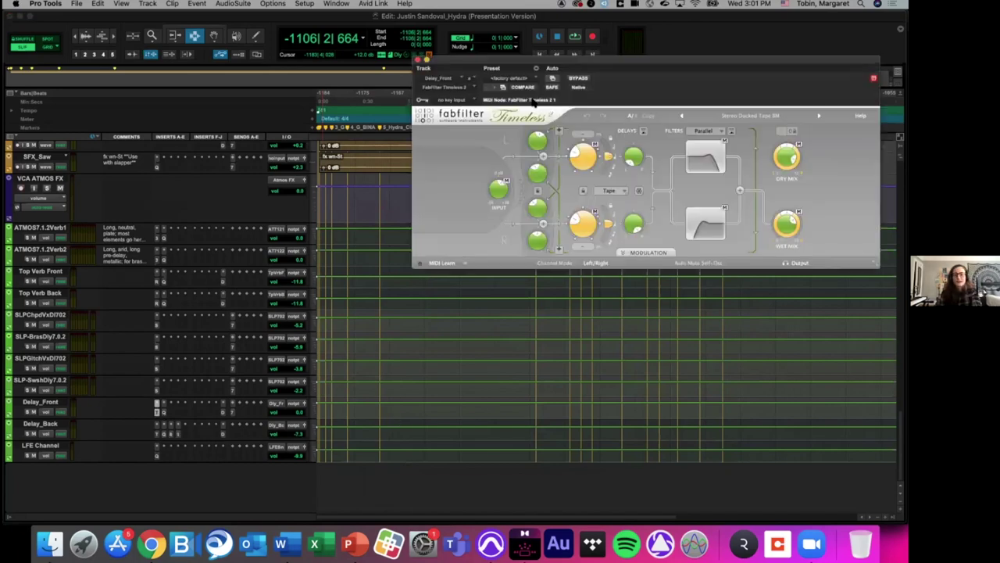
pyautogui.moveTo(561, 65); pyautogui.dragTo(446, 57)
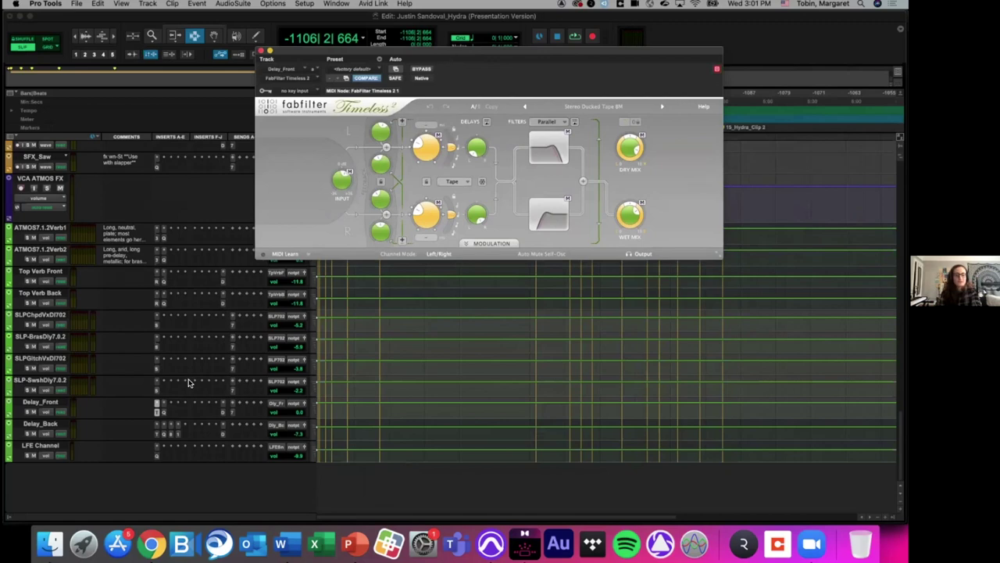
pyautogui.click(224, 412)
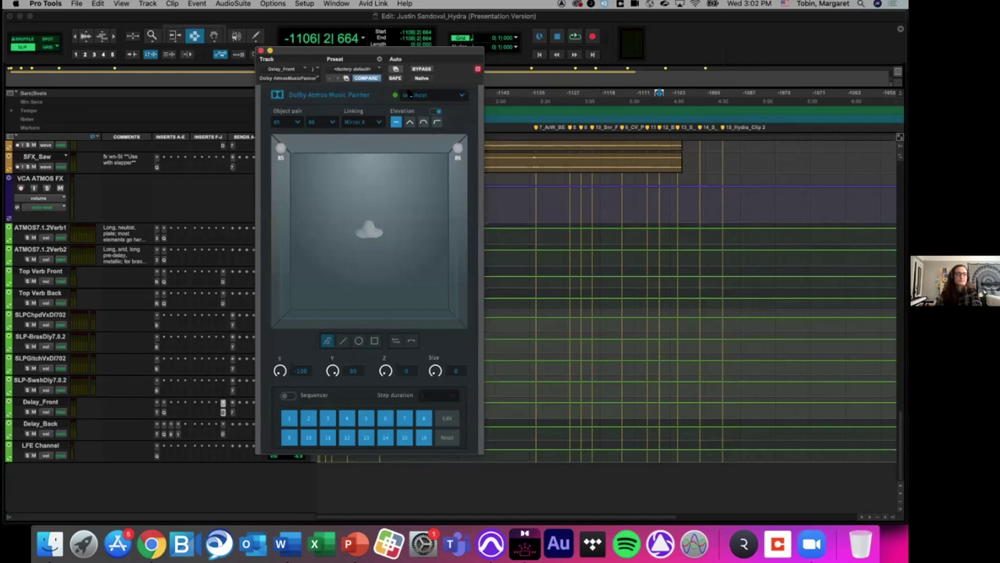
pyautogui.moveTo(440, 60); pyautogui.dragTo(555, 67)
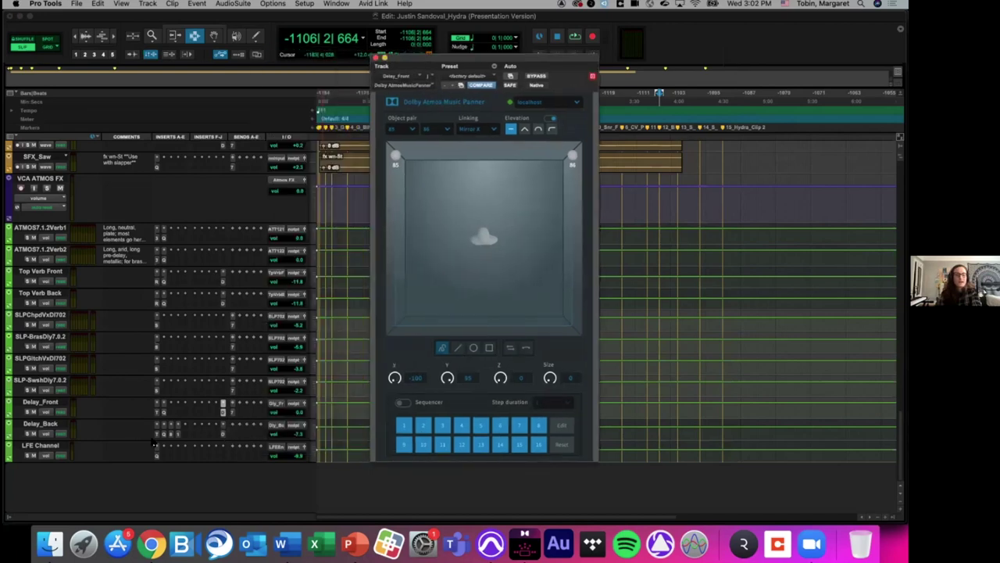
pyautogui.click(222, 432)
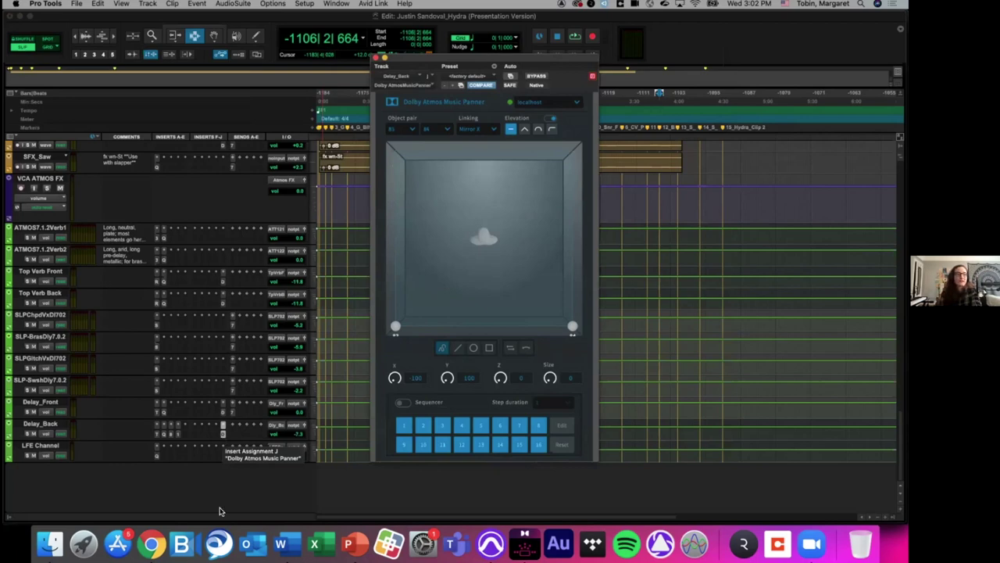
pyautogui.click(375, 56)
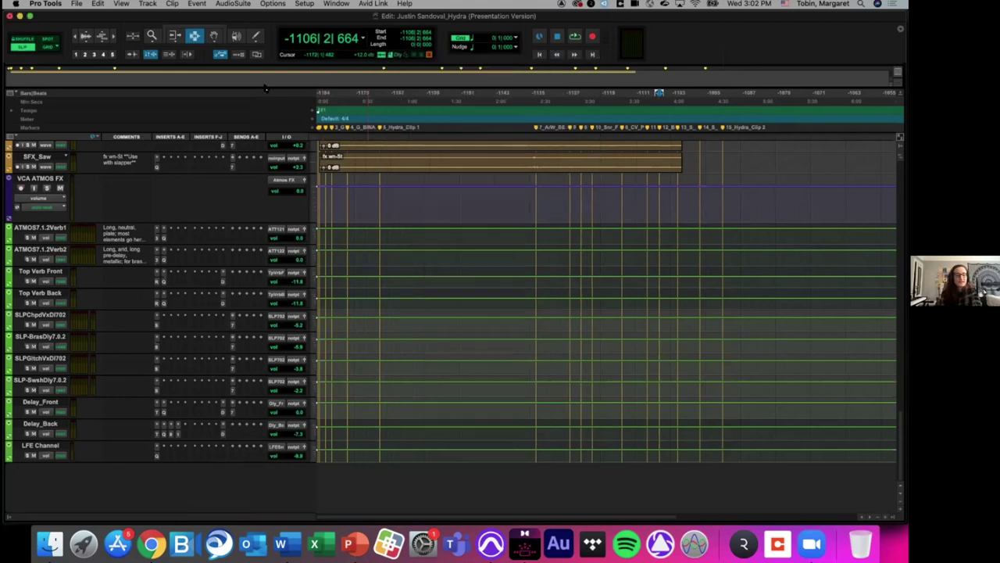
# Review the Slapper delay settings on the SLP-SwshDly7.0.2, SLPGltchVxDl702 and SLP-BrasDly7.0.2 tracks, and close the plug-in
pyautogui.click(157, 382)
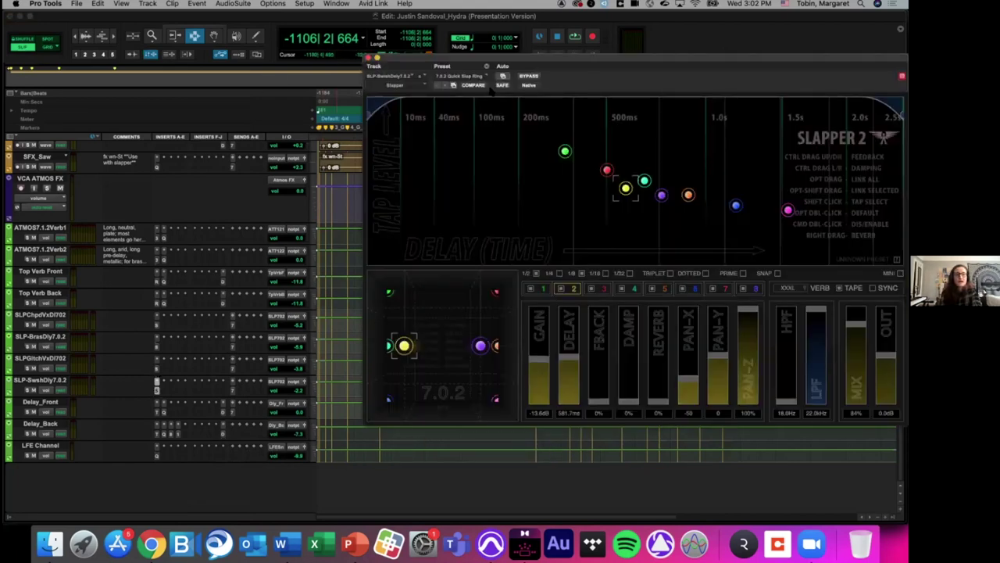
pyautogui.click(156, 363)
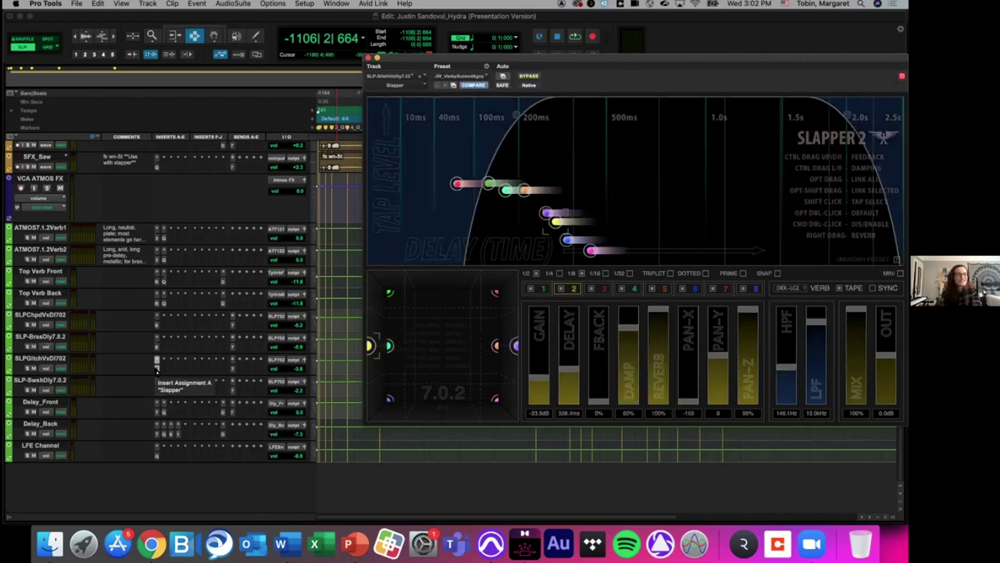
pyautogui.click(157, 349)
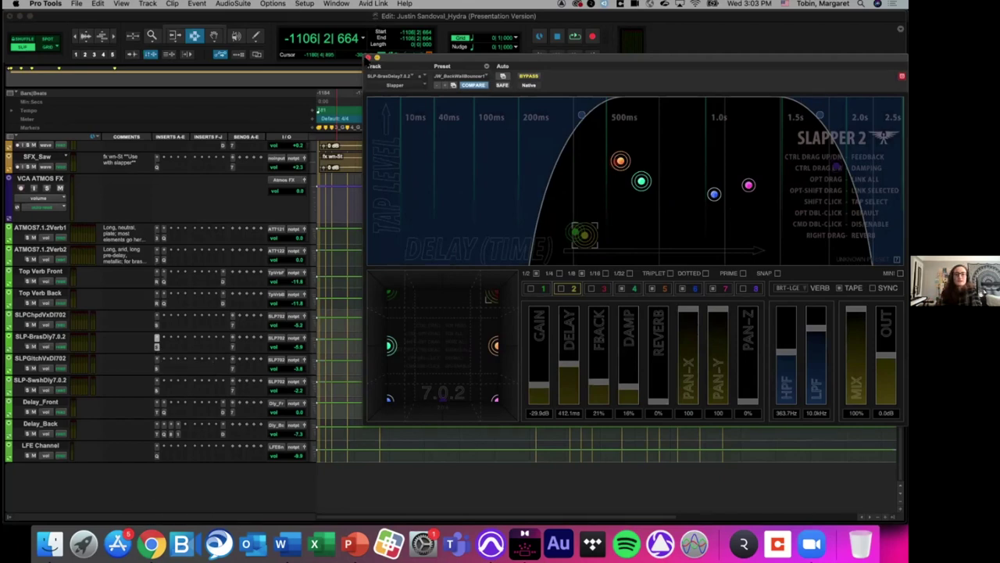
pyautogui.click(369, 58)
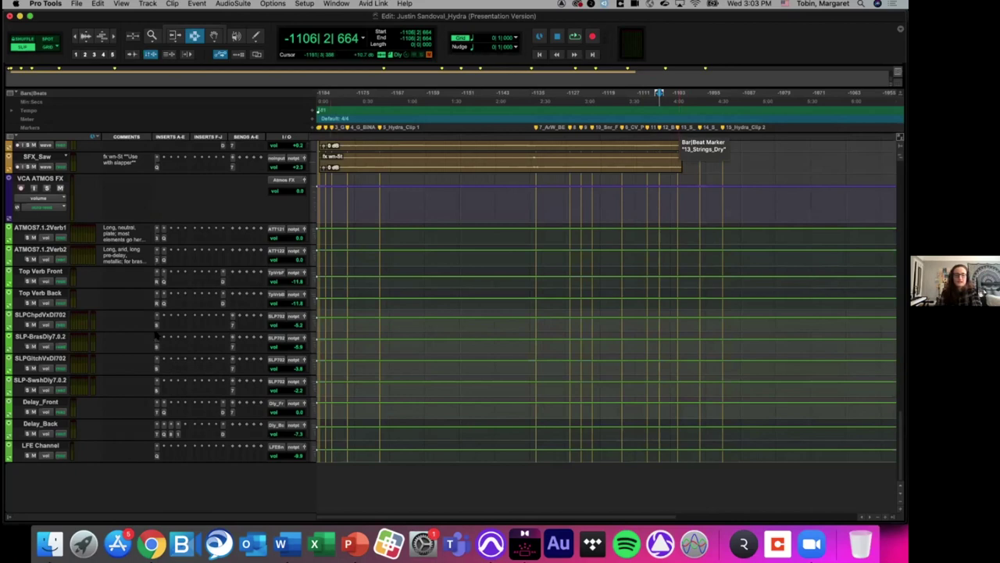
# Show Slapper on SLP-SwshDly7.0.2 clear of the markers and play the dry strings example from marker 13_Strings_Dry
pyautogui.click(157, 390)
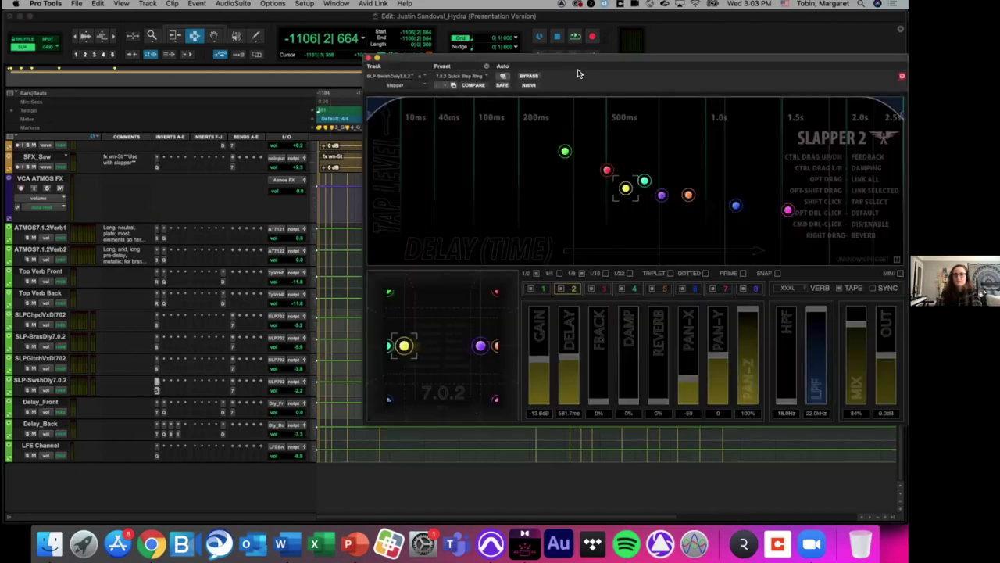
pyautogui.moveTo(782, 61); pyautogui.dragTo(672, 141)
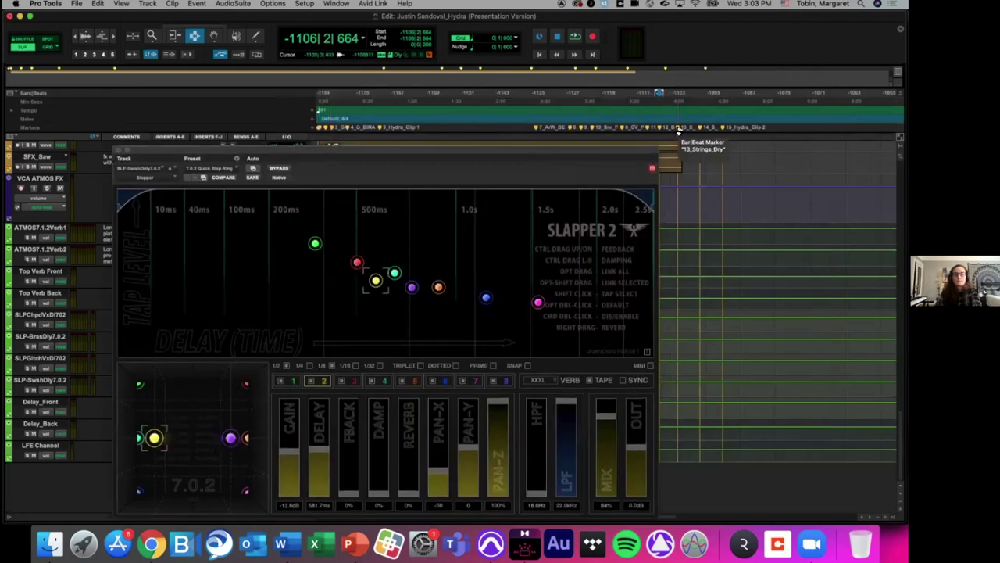
pyautogui.click(678, 131)
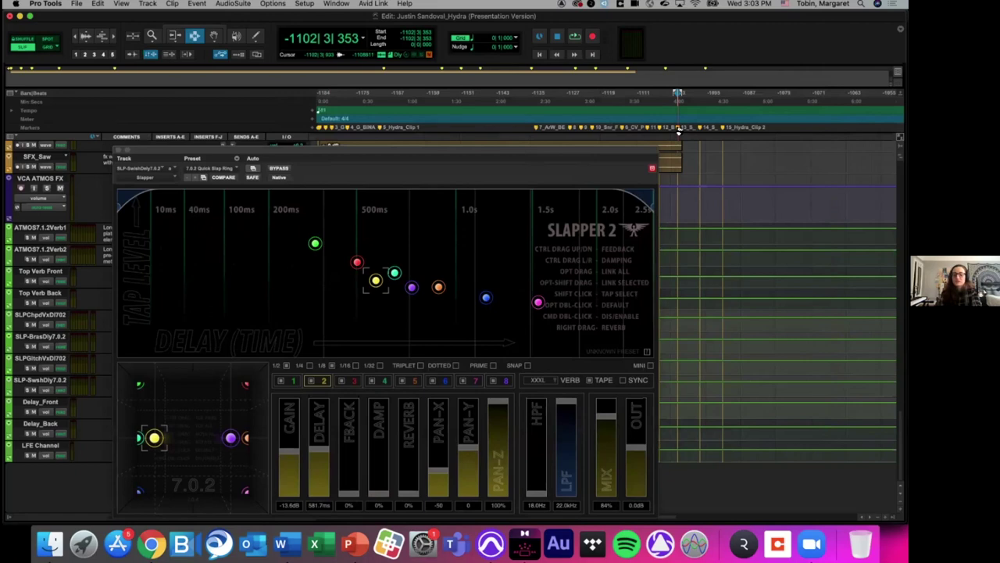
pyautogui.press('space')
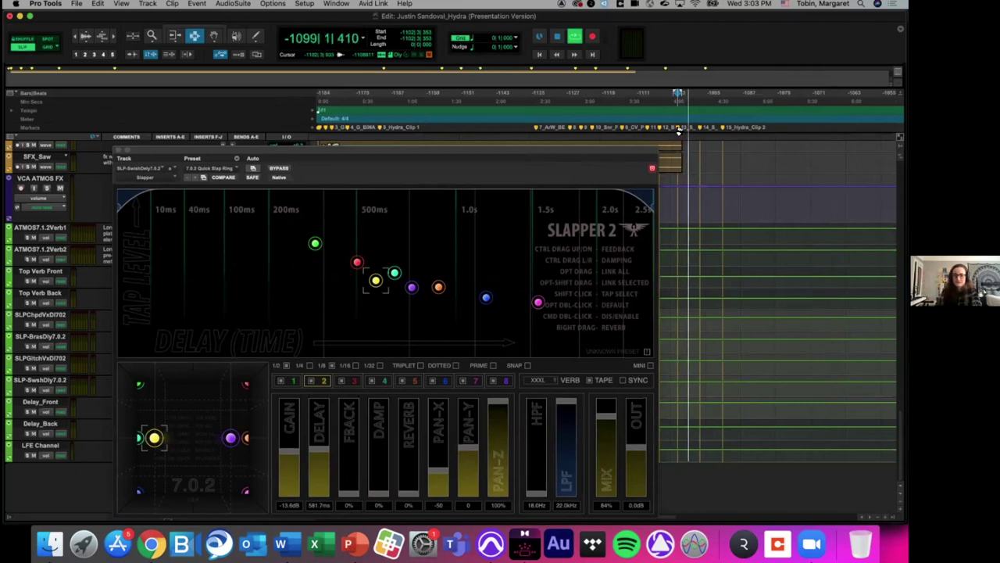
pyautogui.press('space')
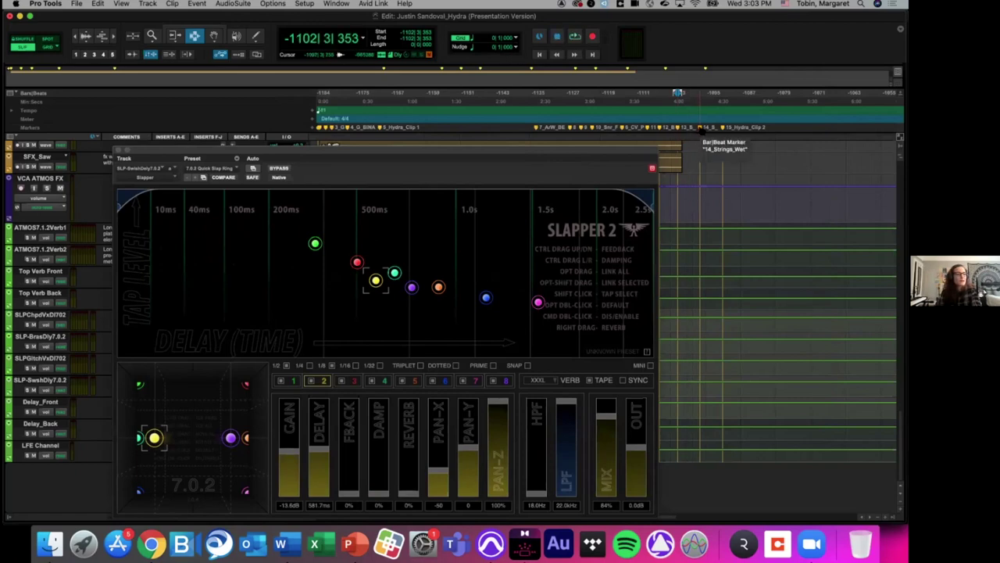
# Play the wet strings example from marker 14_Strings_Wet, stop playback, and close Slapper
pyautogui.click(700, 128)
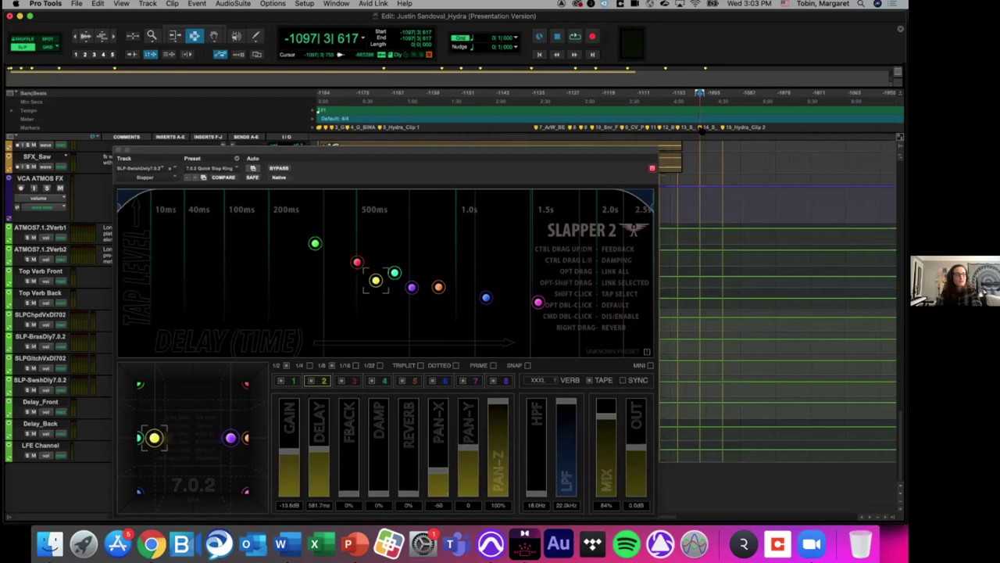
pyautogui.press('space')
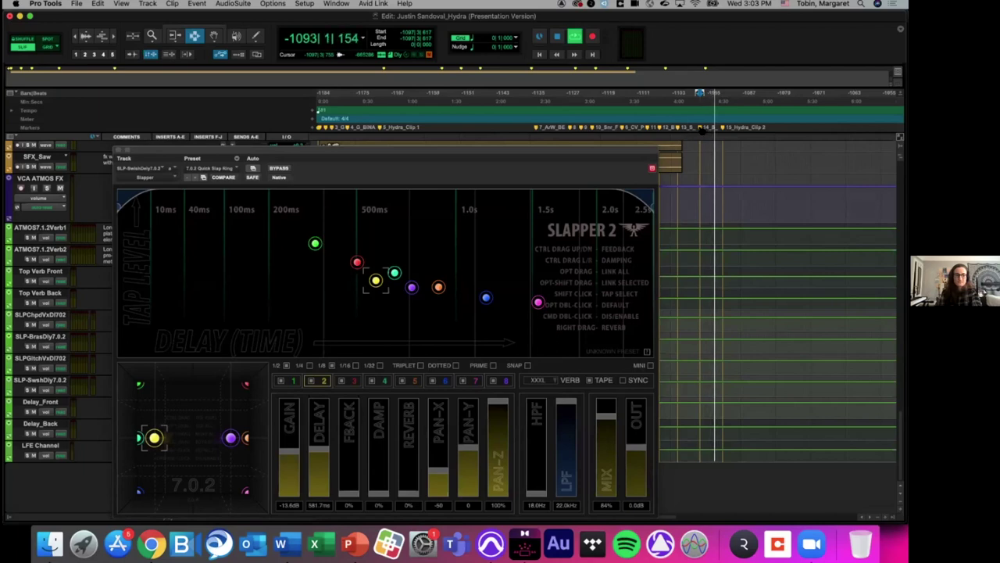
pyautogui.press('space')
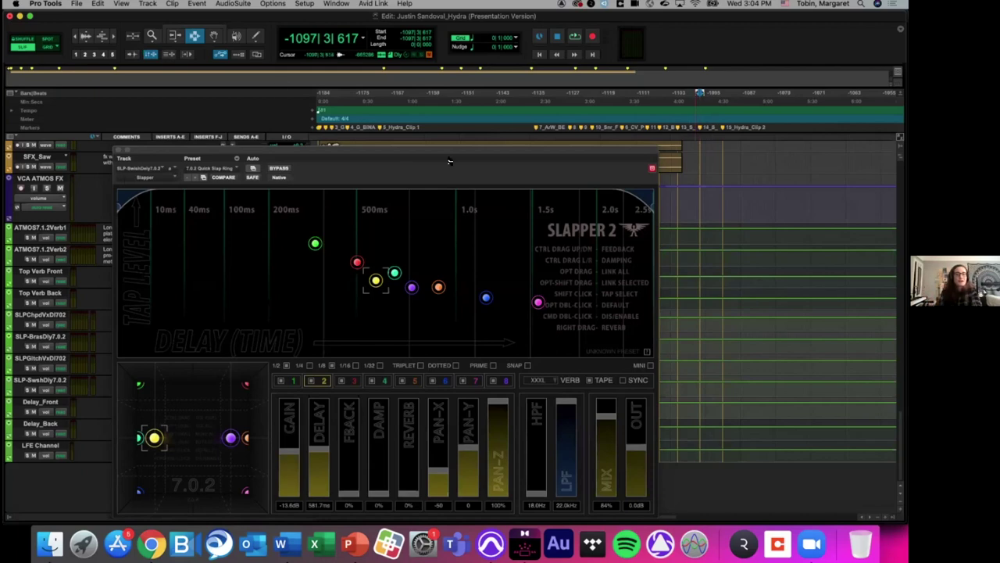
pyautogui.click(118, 150)
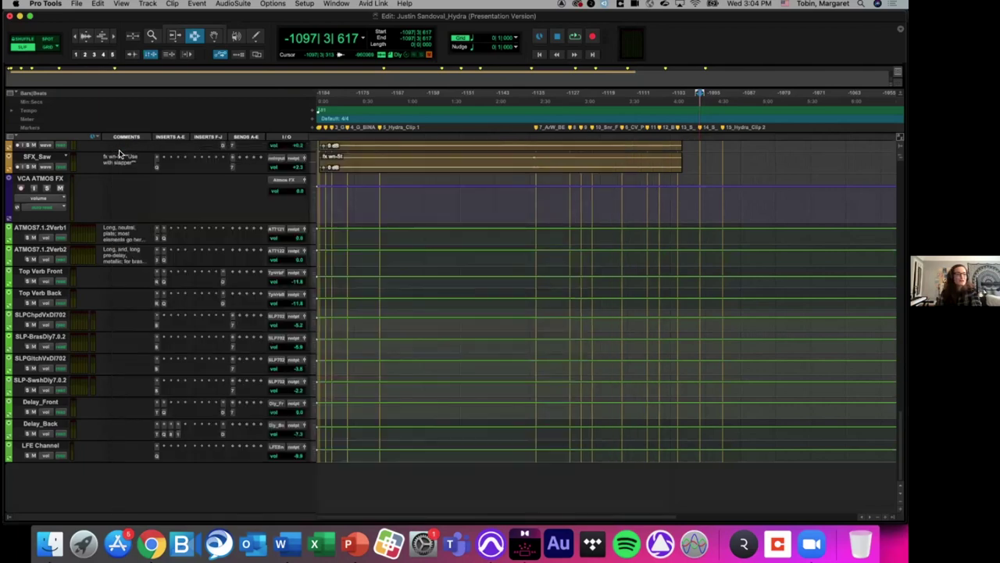
# Play the mix from marker 15_Hydra_Clip 2 and stop playback
pyautogui.click(725, 129)
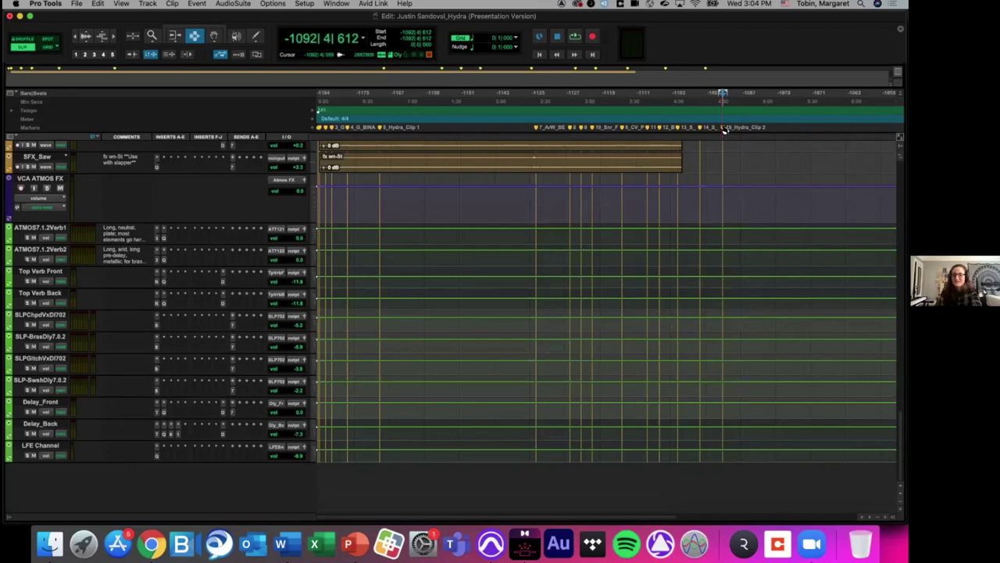
pyautogui.press('space')
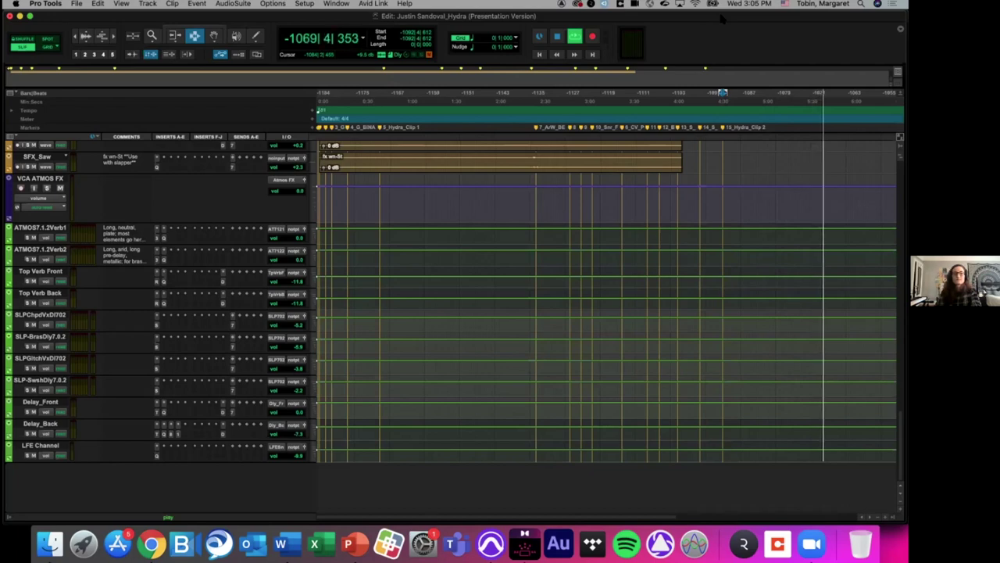
pyautogui.press('space')
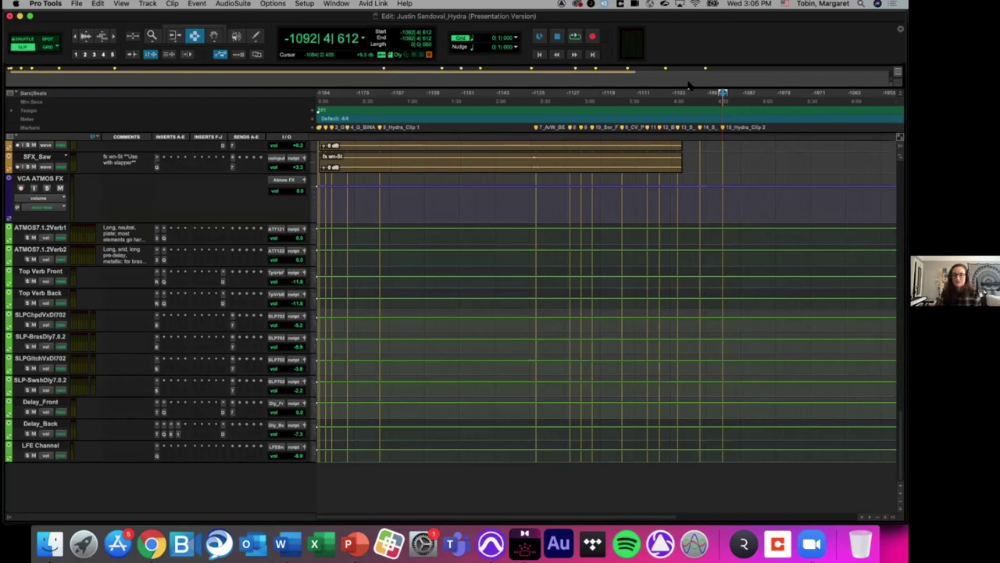
# Switch to the PowerPoint presentation and start the slide show from slide 16 with the Dolby Atmos resources
pyautogui.click(354, 544)
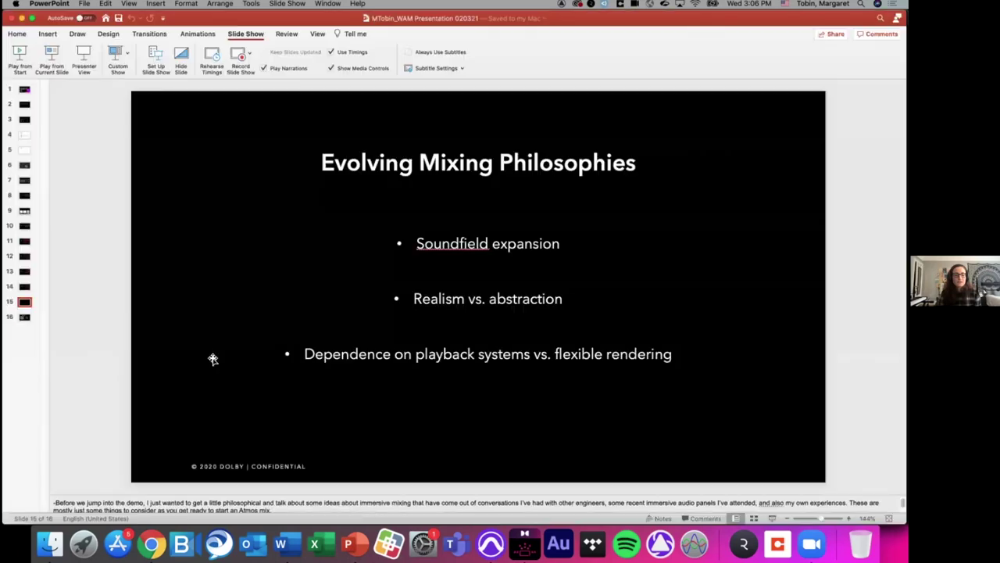
pyautogui.click(52, 52)
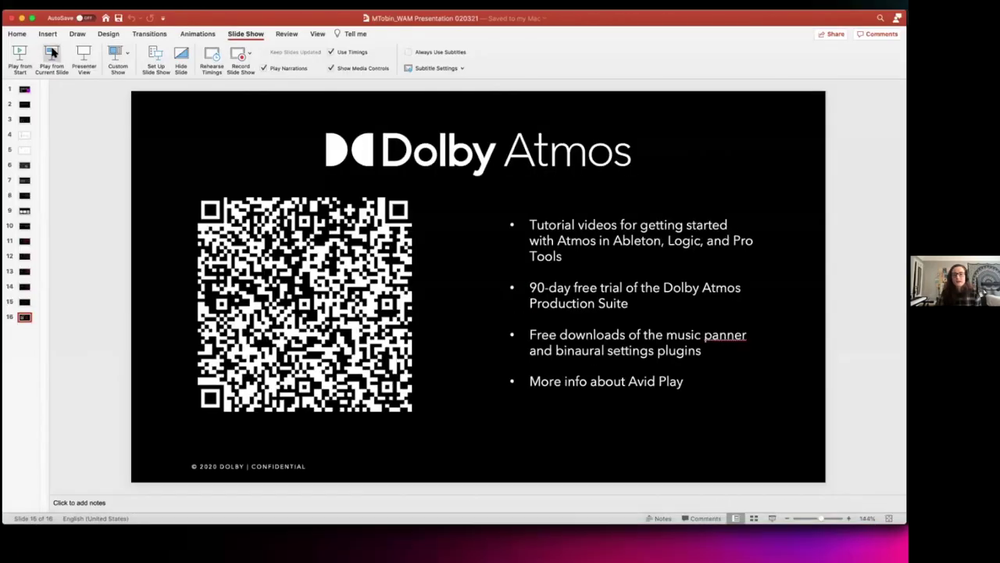